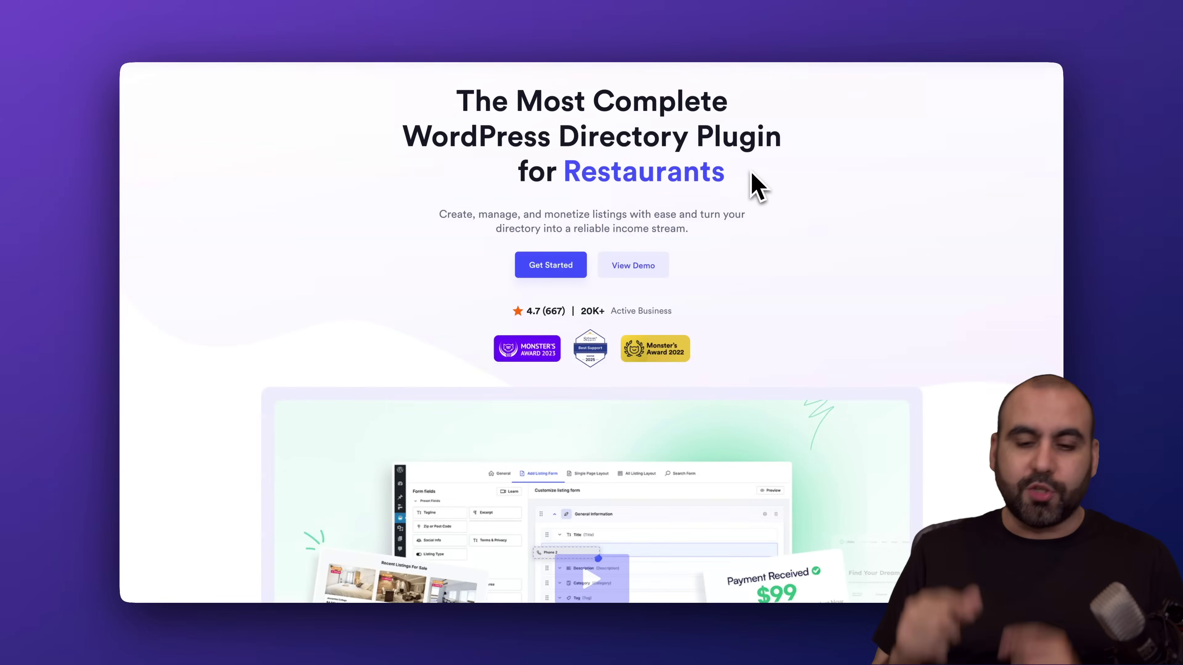
# - Scroll the Directorist homepage, then go to the Themes page listing dJobs, dHotels and dClassified
pyautogui.scroll(-10, 752, 182)
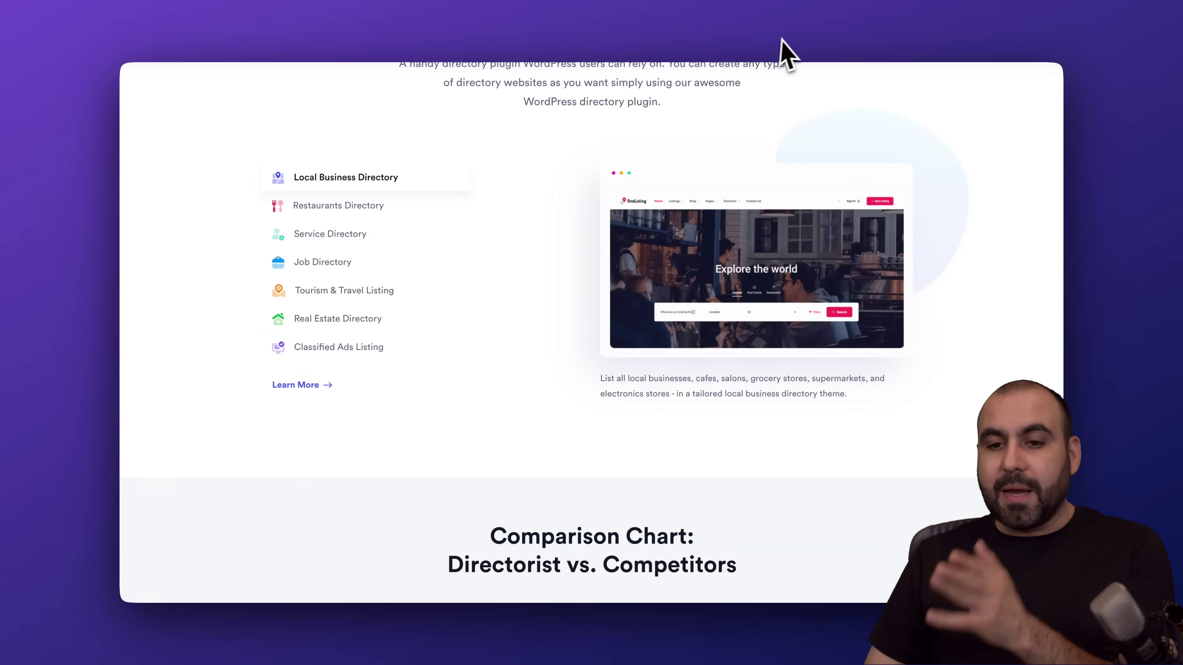
pyautogui.click(785, 47)
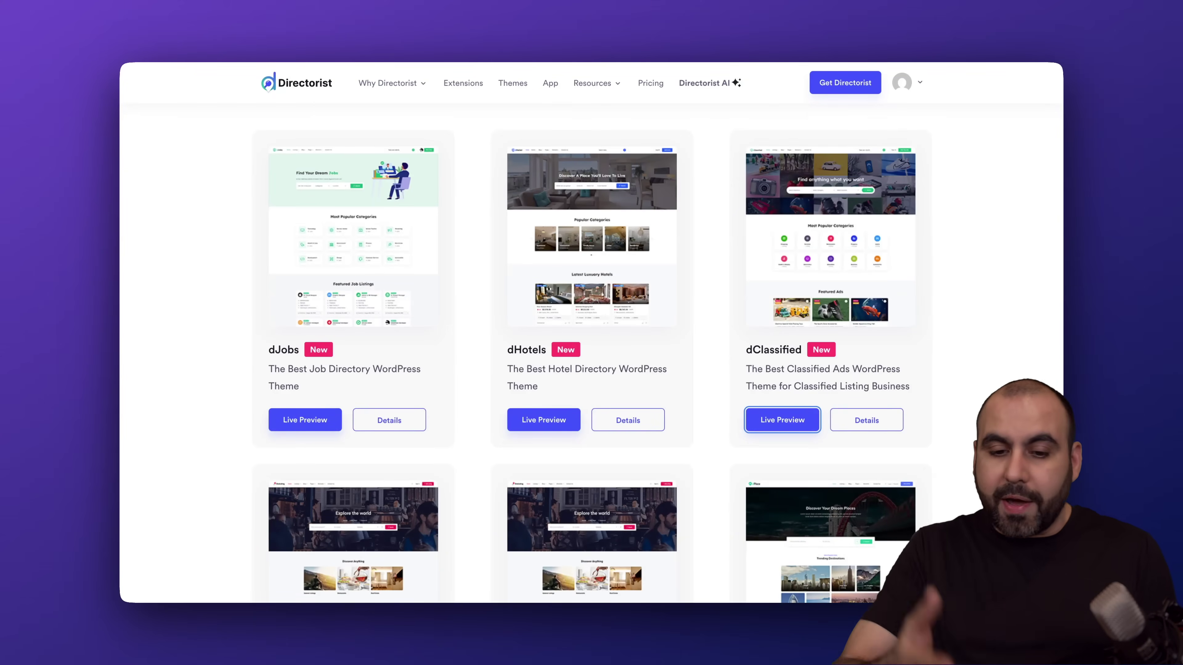
# - Live-preview the dClassified theme and scroll through its classified-ads demo homepage sections
pyautogui.click(764, 421)
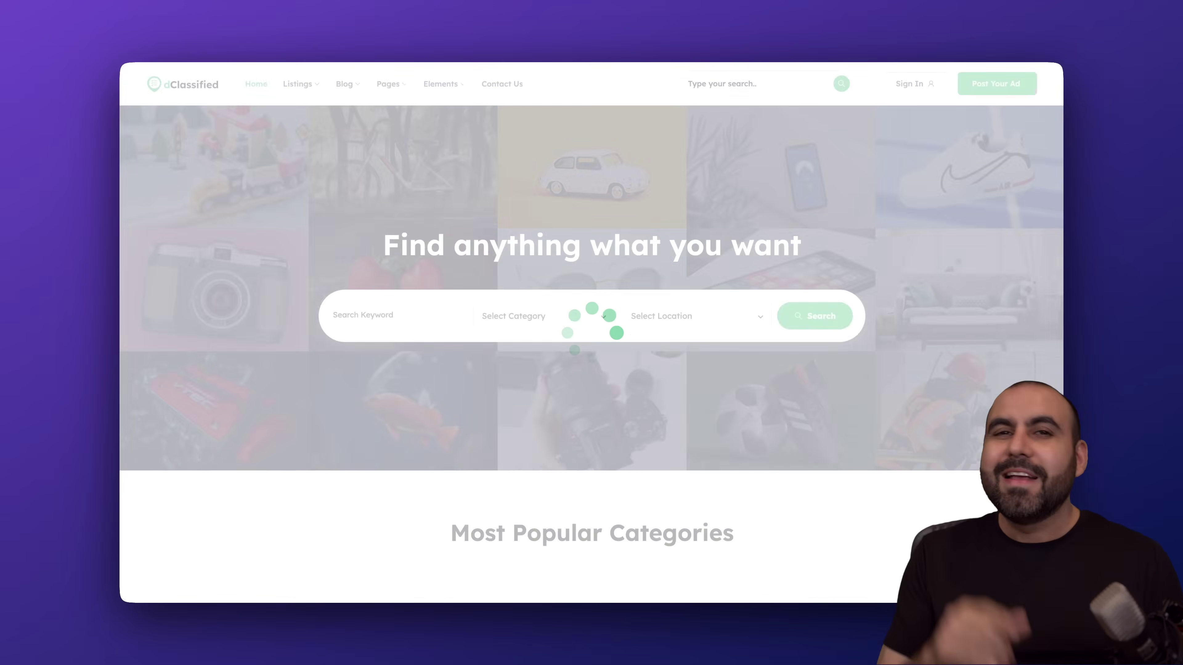
pyautogui.scroll(-10, 768, 433)
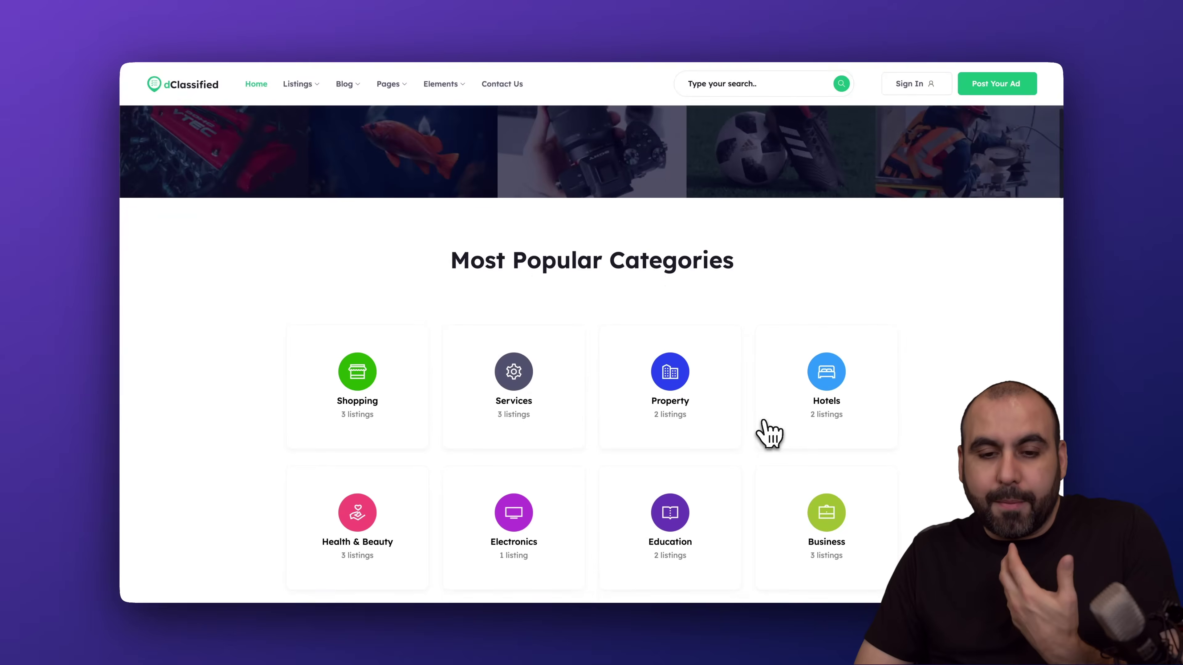
pyautogui.scroll(-8, 768, 434)
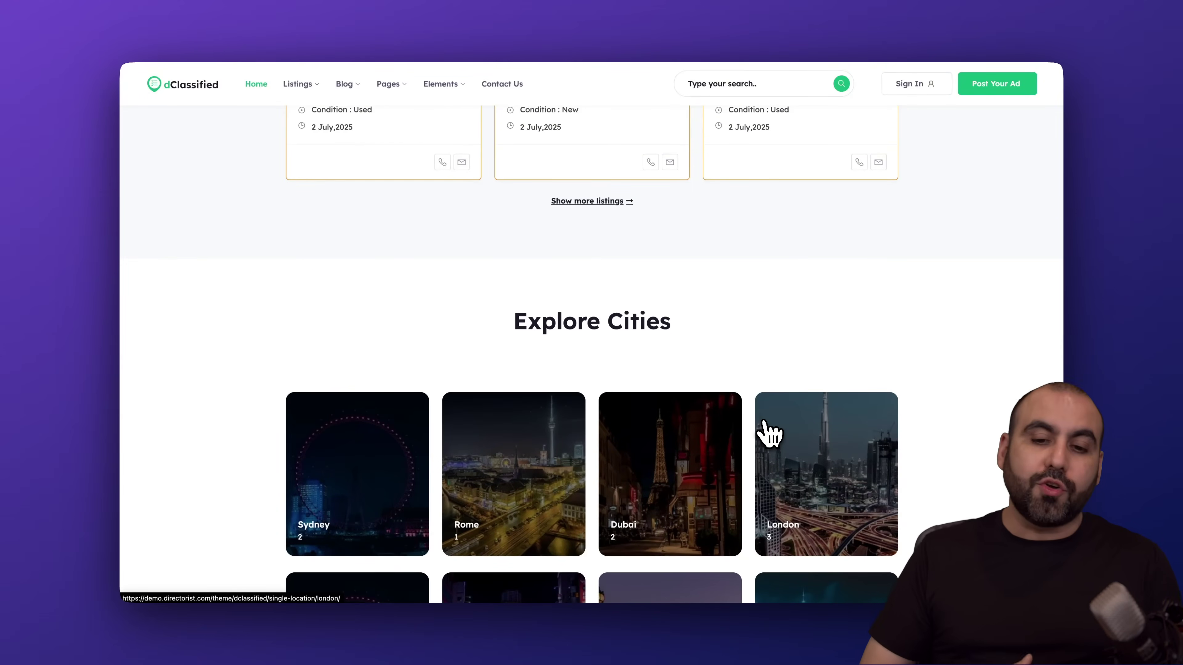
pyautogui.scroll(-10, 768, 434)
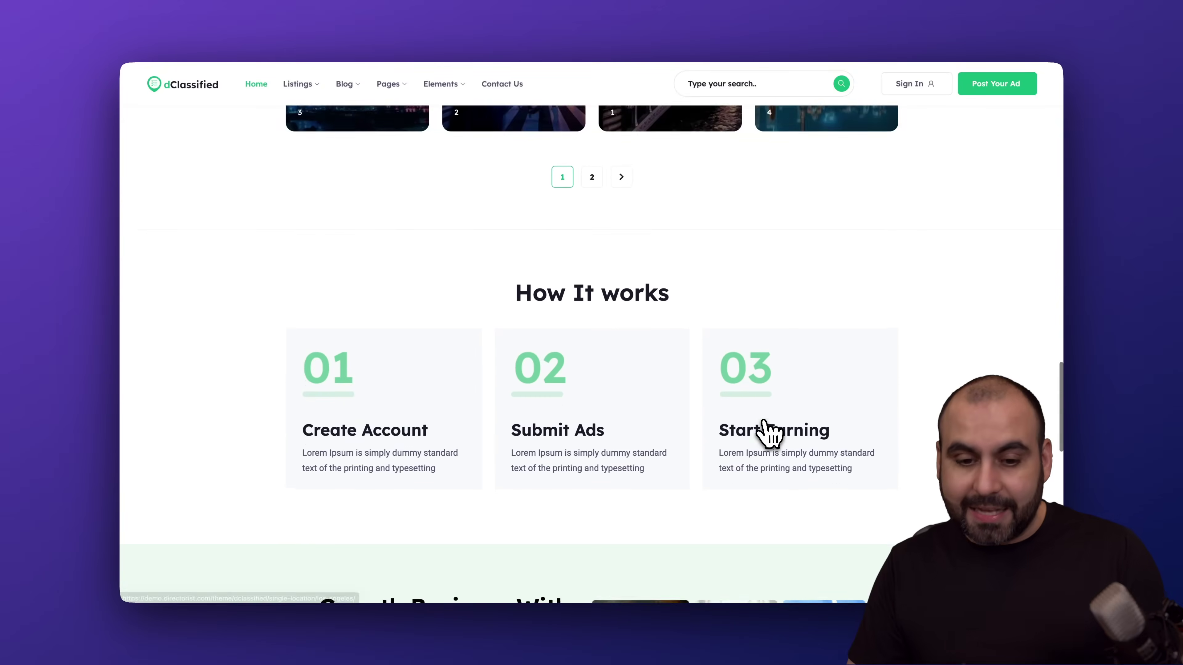
pyautogui.scroll(-10, 770, 434)
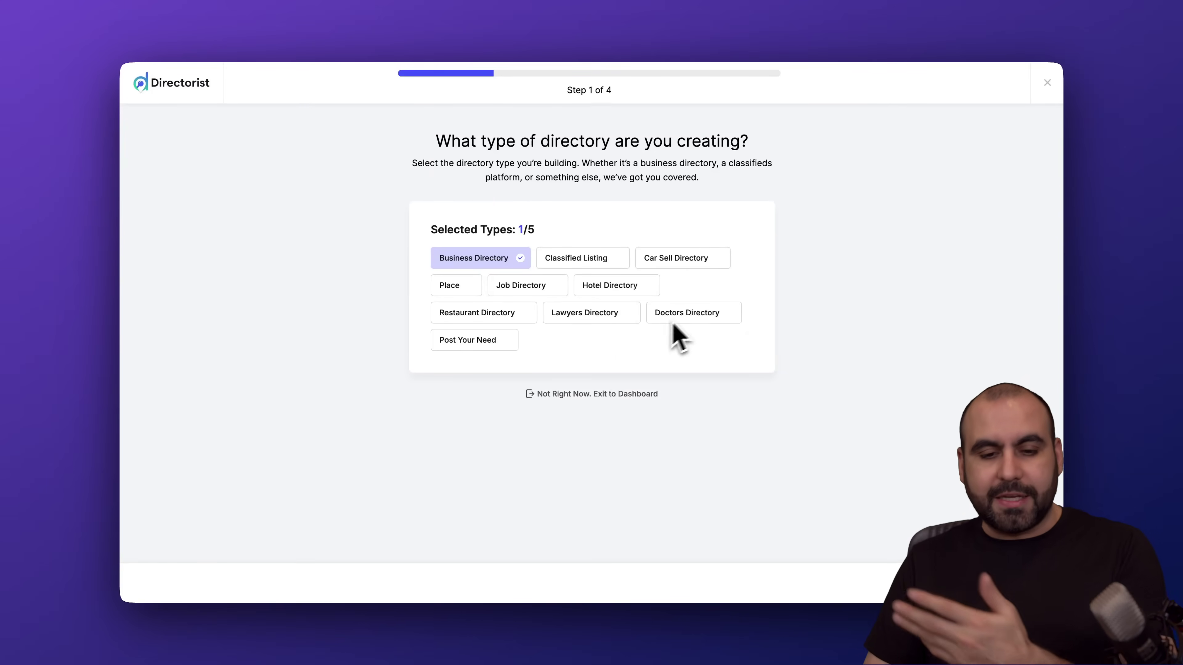
# - Choose Doctors Directory instead of Business Directory as the only directory type
pyautogui.click(693, 315)
pyautogui.click(492, 261)
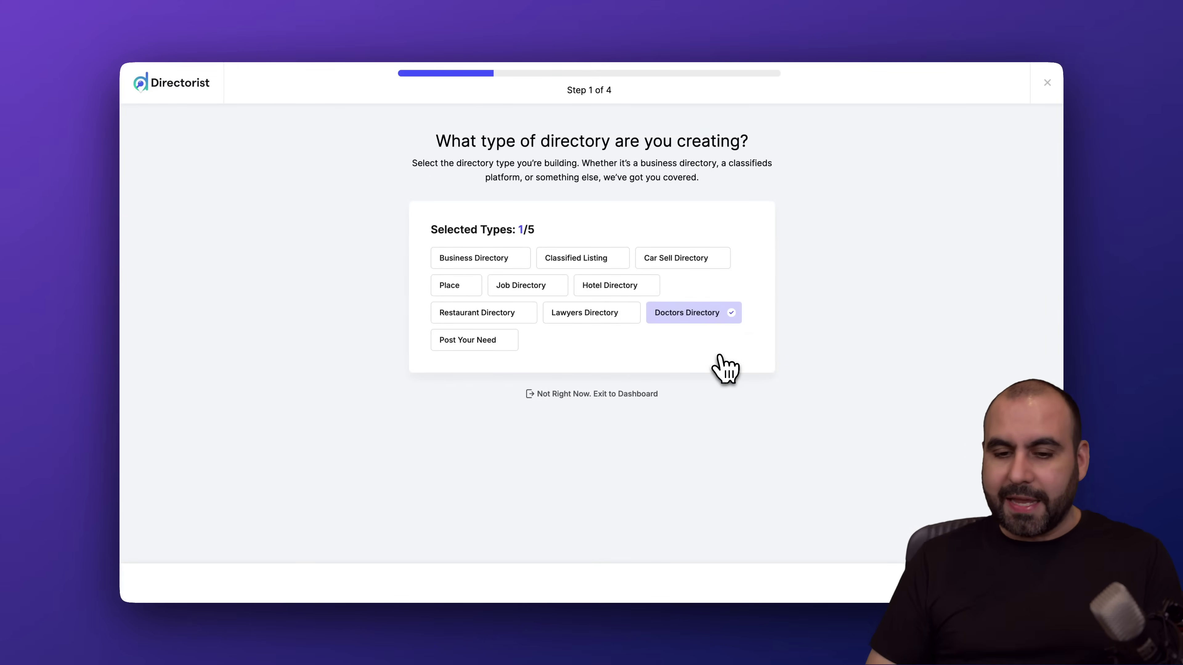
pyautogui.click(1011, 584)
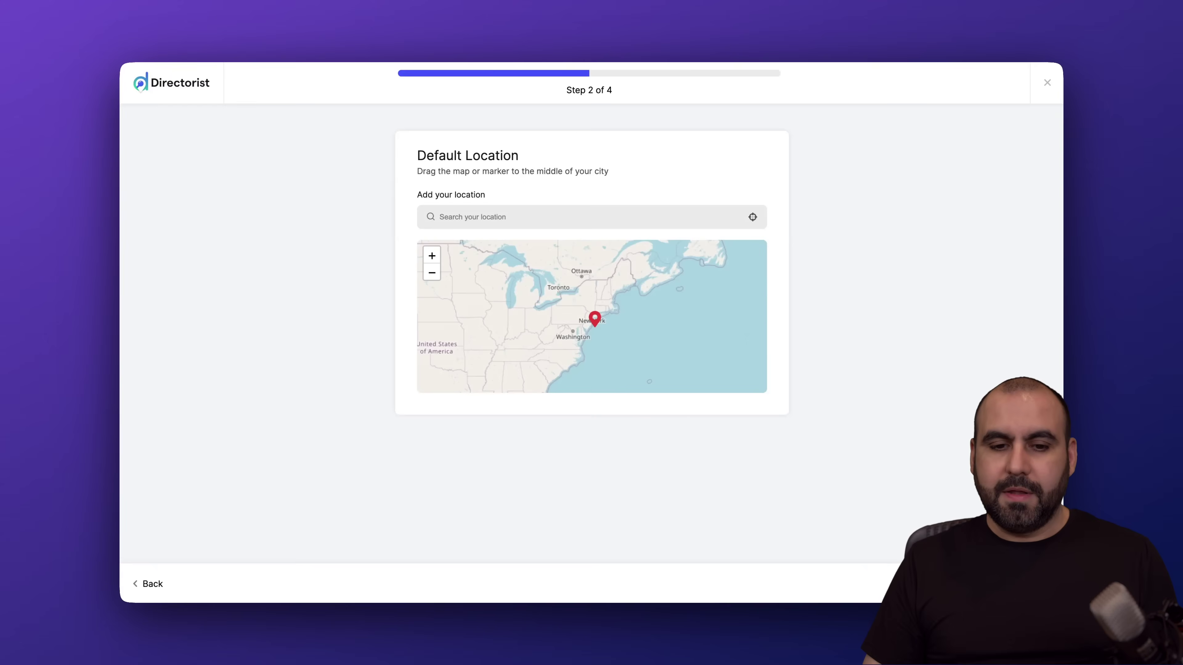
# - Place the default location marker near New York (Town of Hancock) and continue
pyautogui.moveTo(579, 319); pyautogui.dragTo(591, 330)
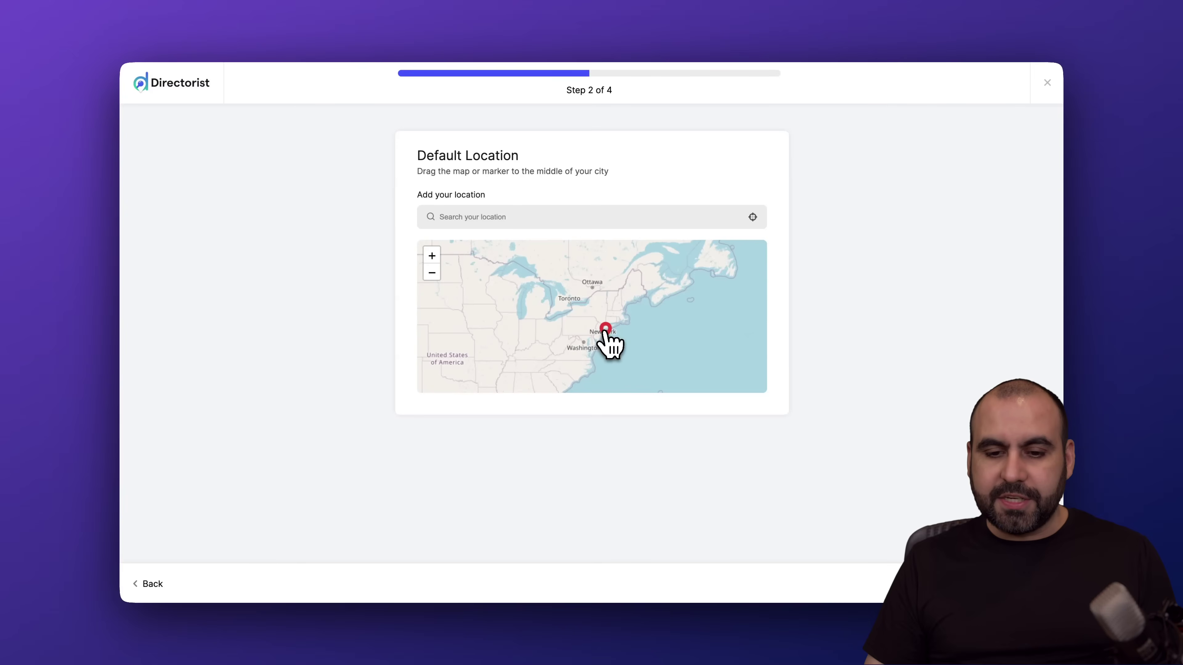
pyautogui.moveTo(595, 317); pyautogui.dragTo(597, 320)
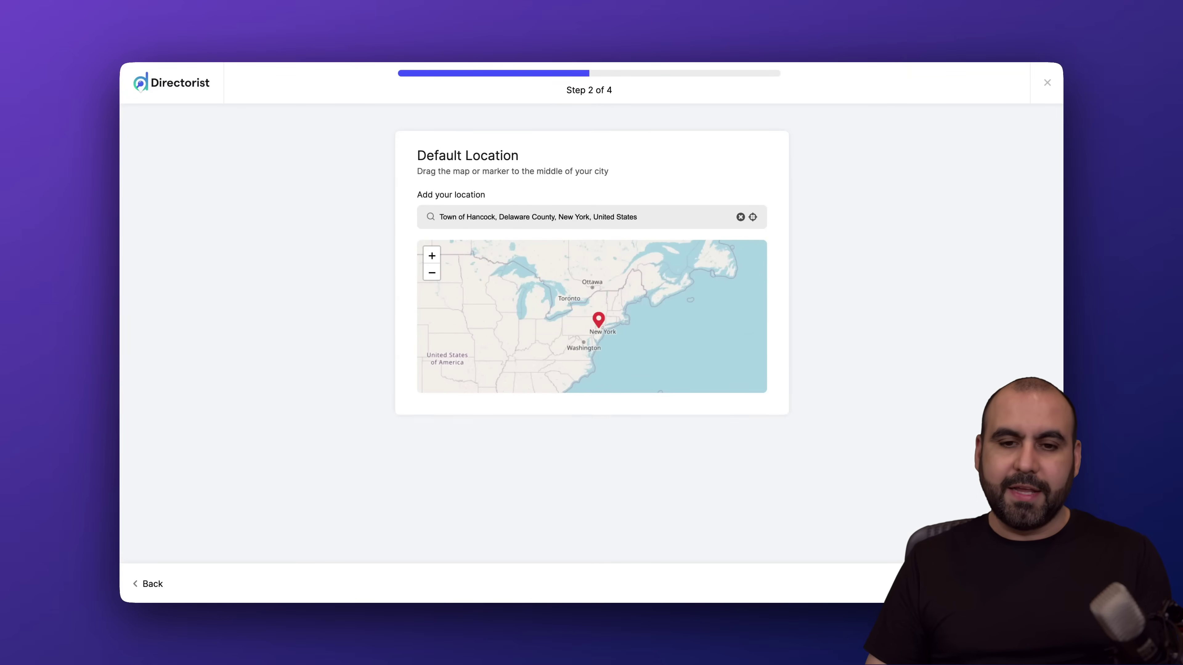
pyautogui.click(1011, 584)
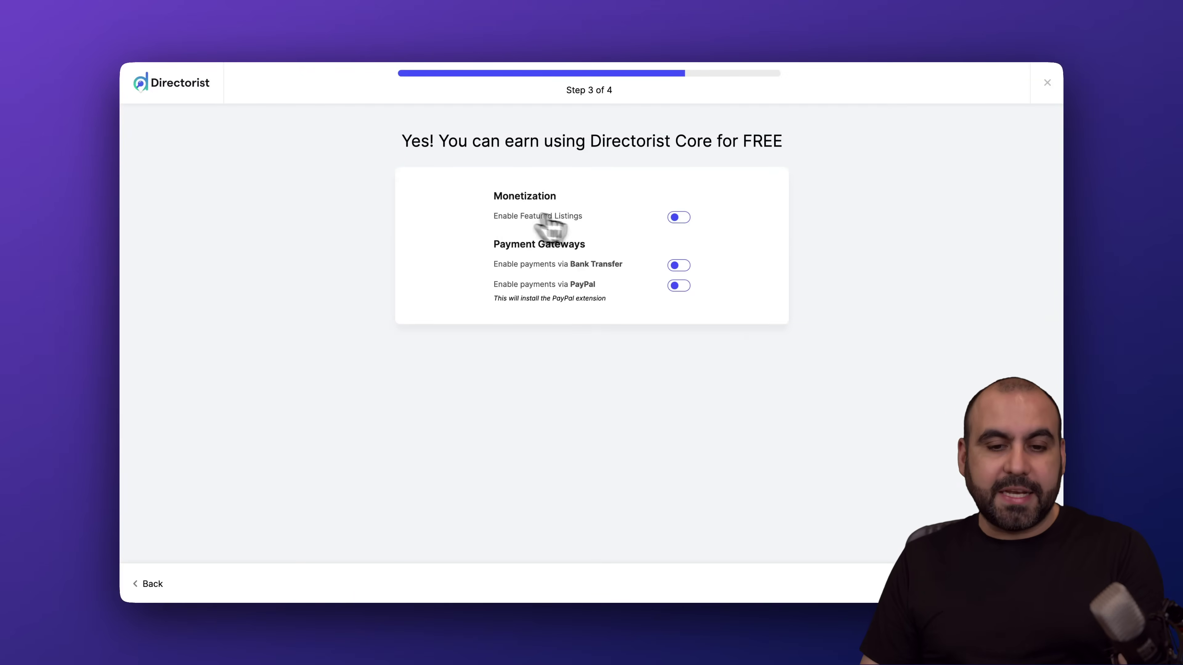
# - Enable featured listings, launch the directory with demo content, and view the 10 imported listings
pyautogui.click(682, 218)
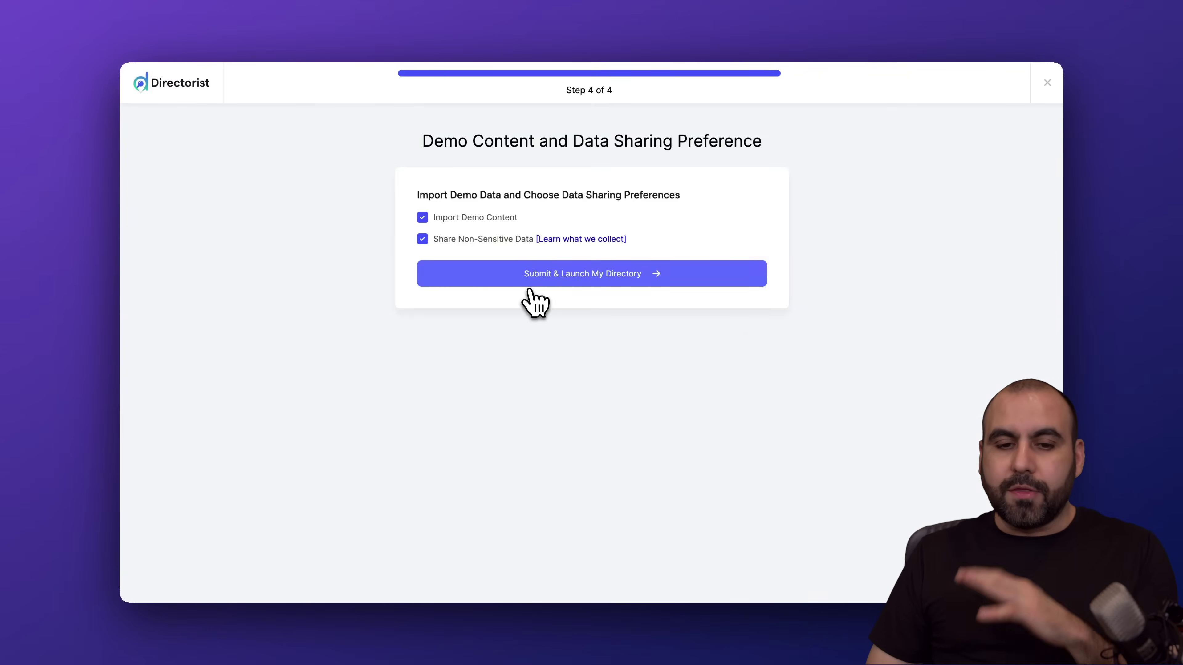
pyautogui.click(544, 282)
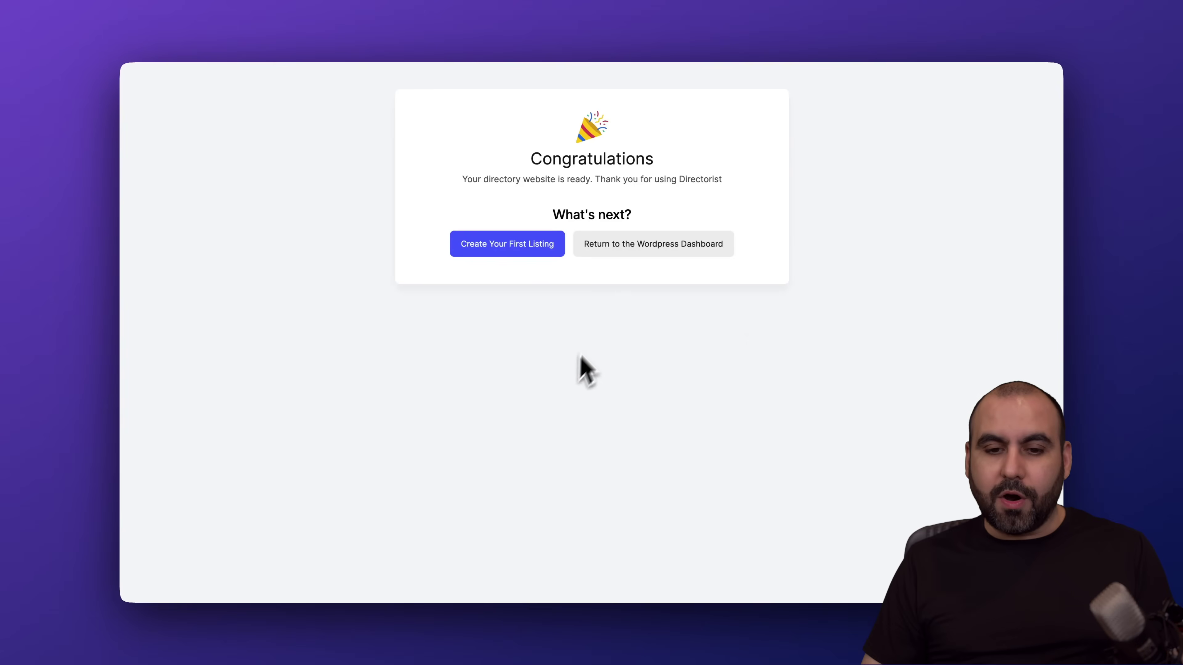
pyautogui.click(531, 255)
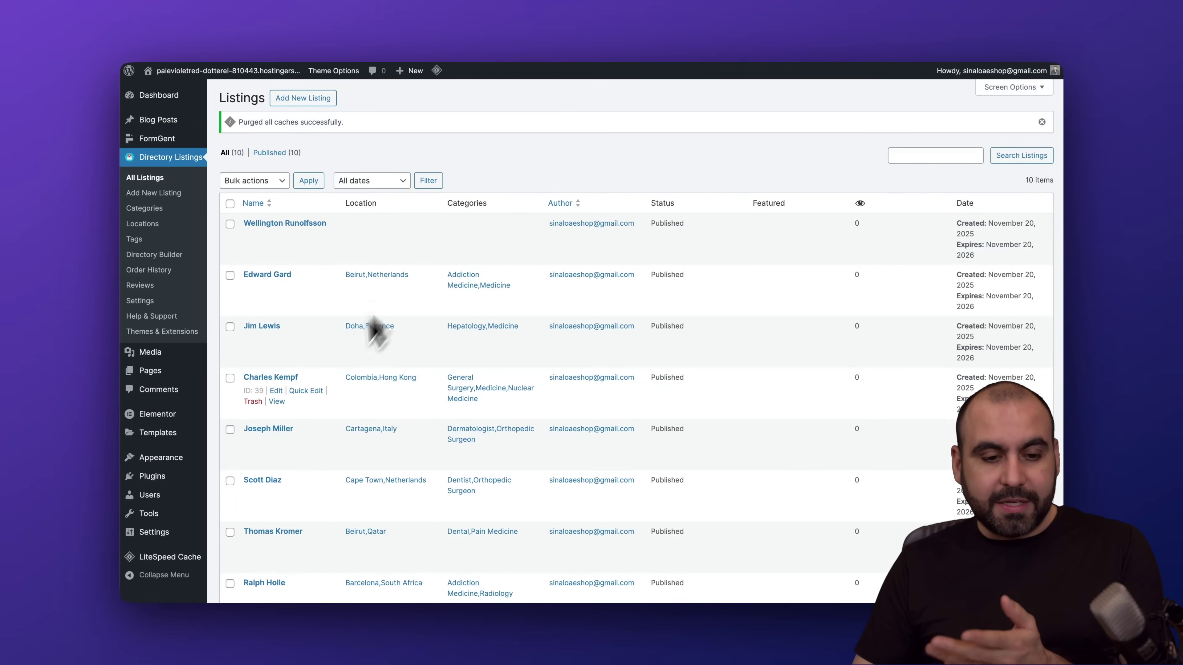
# - View the third demo doctor's listing on the front end and scroll down its page
pyautogui.moveTo(264, 338)
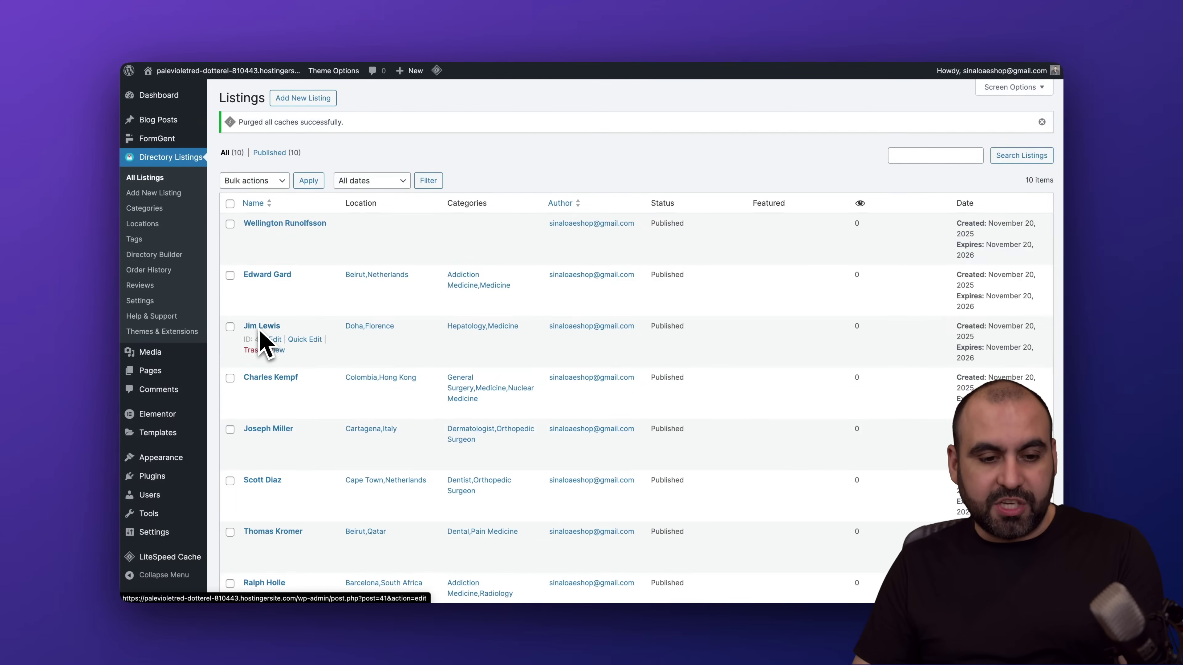
pyautogui.click(277, 350)
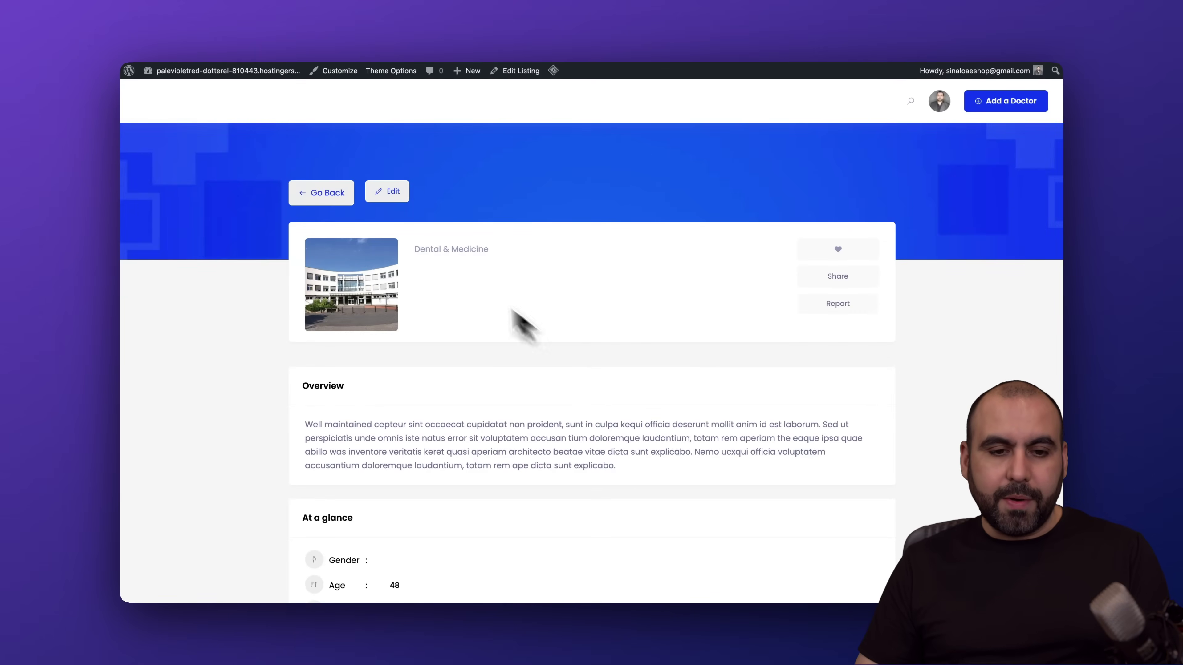
pyautogui.scroll(-5, 574, 307)
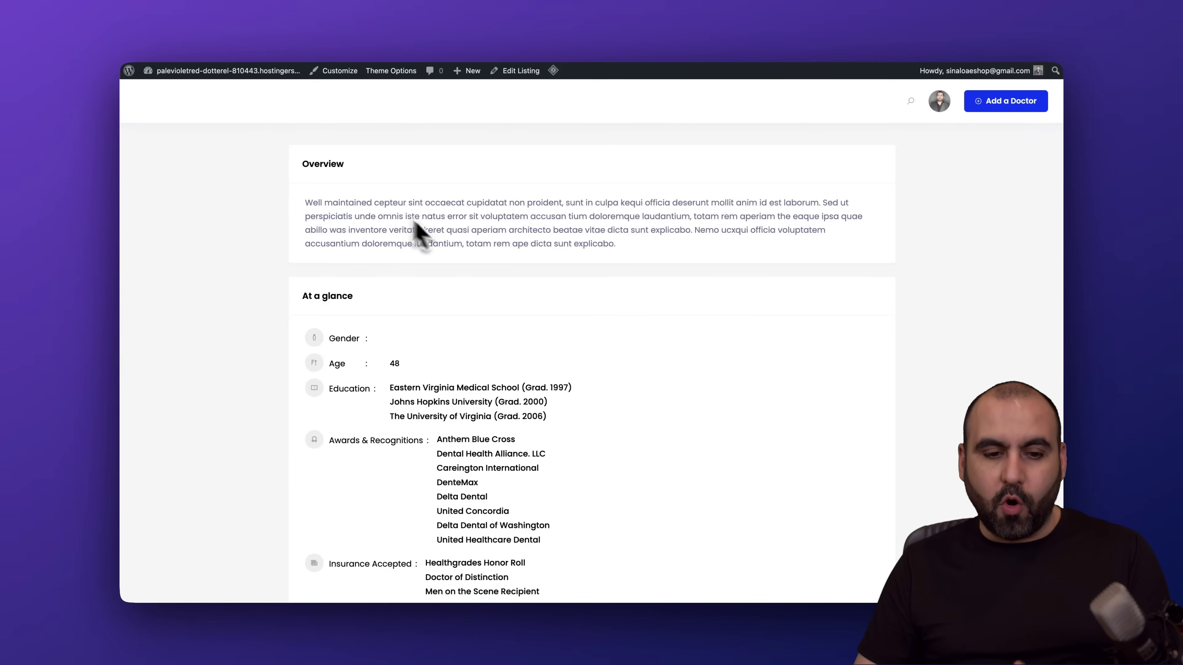
pyautogui.scroll(-2, 418, 229)
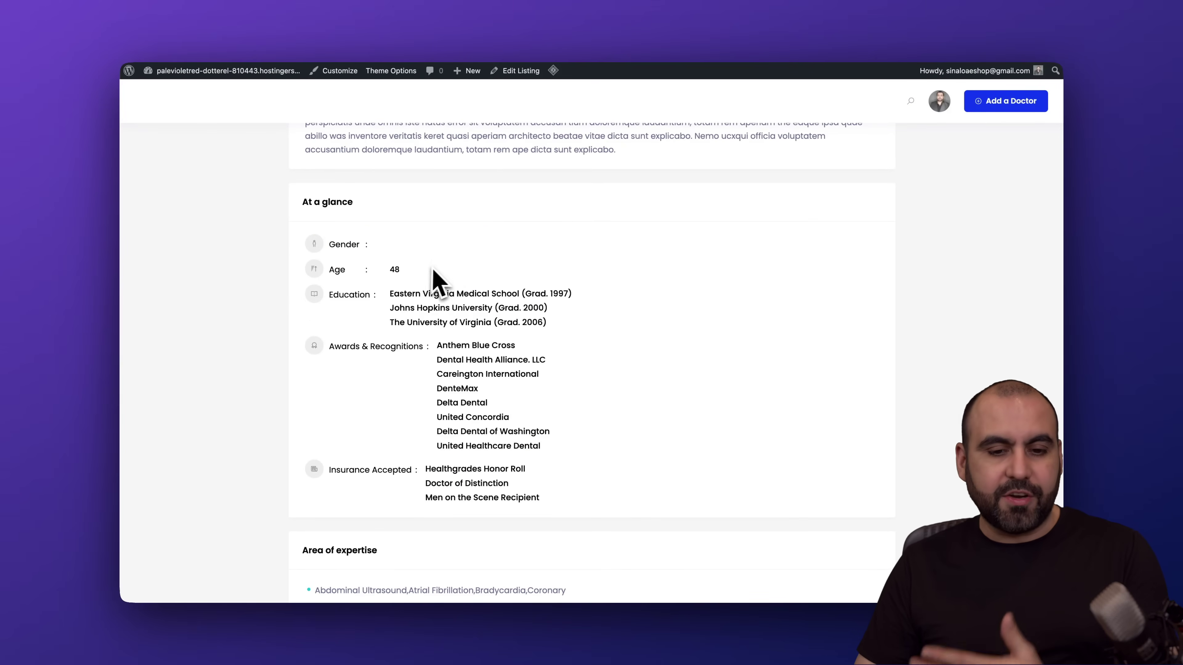
pyautogui.scroll(-7, 449, 345)
pyautogui.scroll(-3, 450, 358)
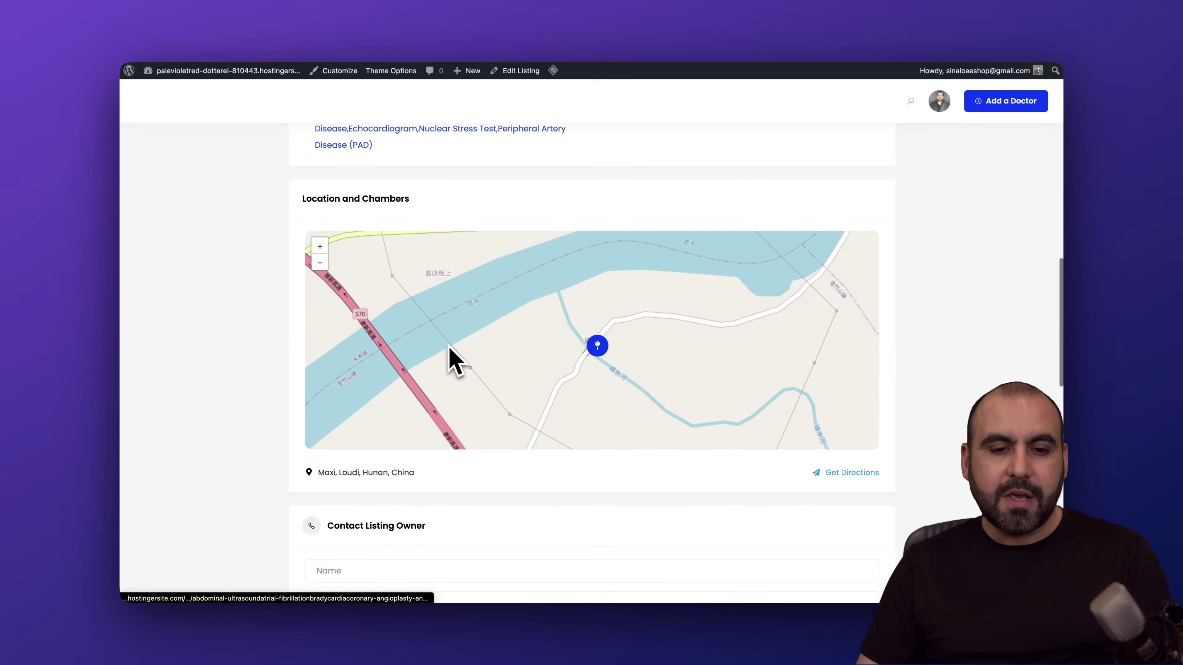
pyautogui.scroll(-6, 383, 471)
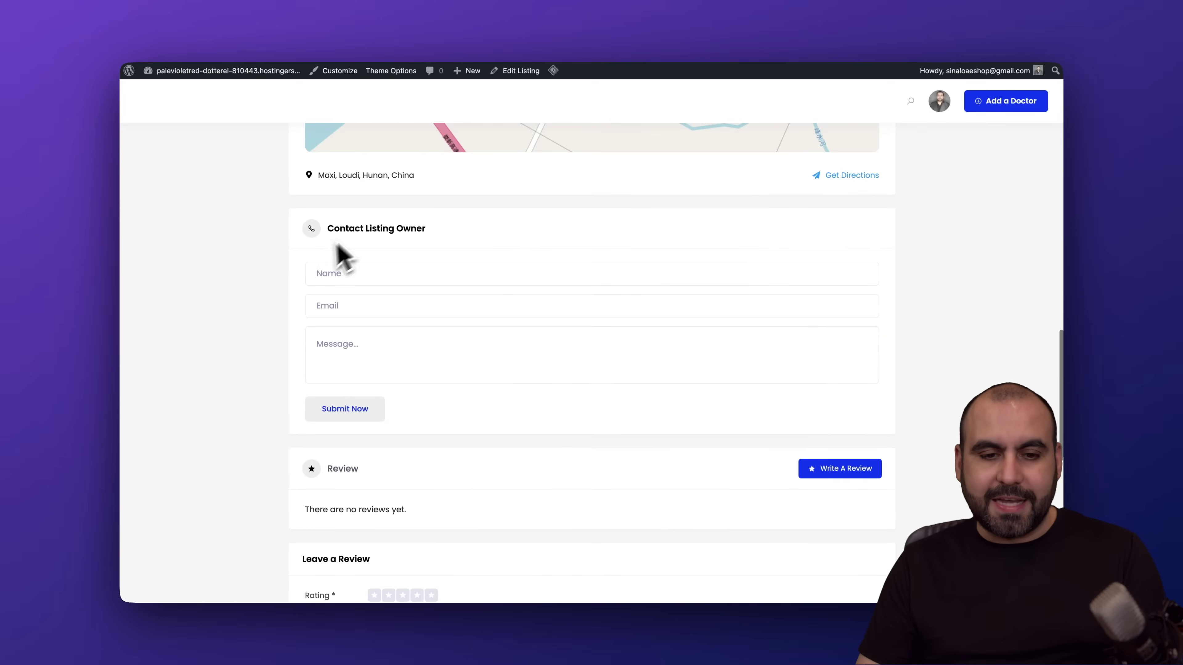
pyautogui.scroll(-5, 509, 336)
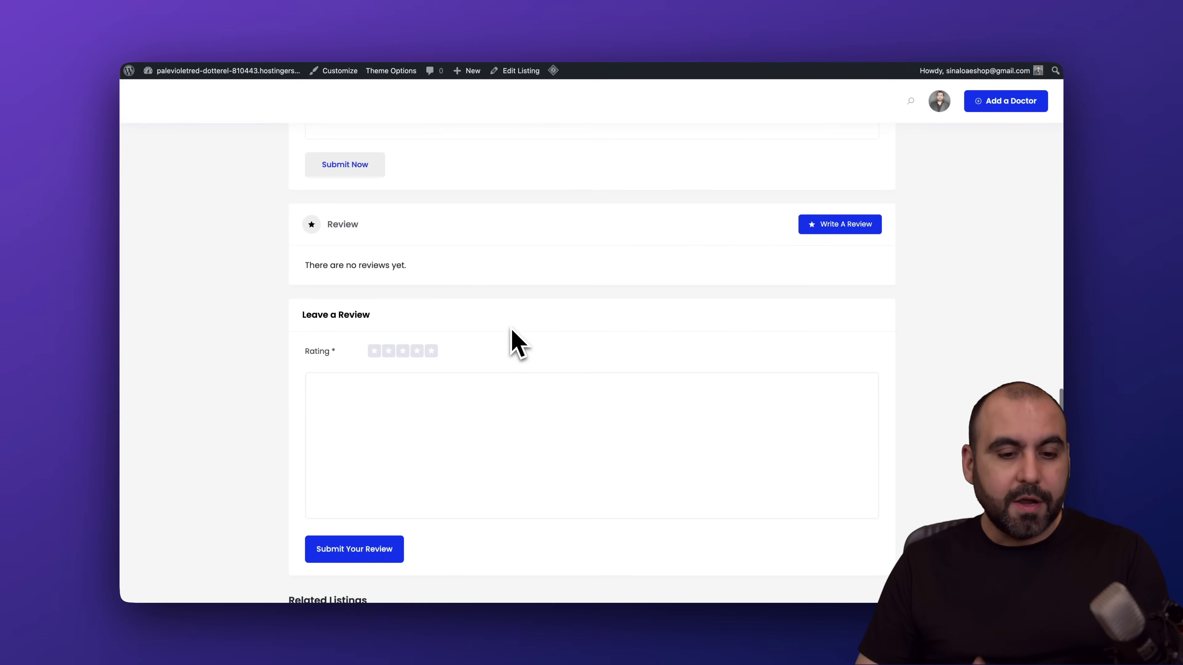
pyautogui.scroll(-3, 582, 307)
pyautogui.click(435, 233)
pyautogui.scroll(-4, 444, 280)
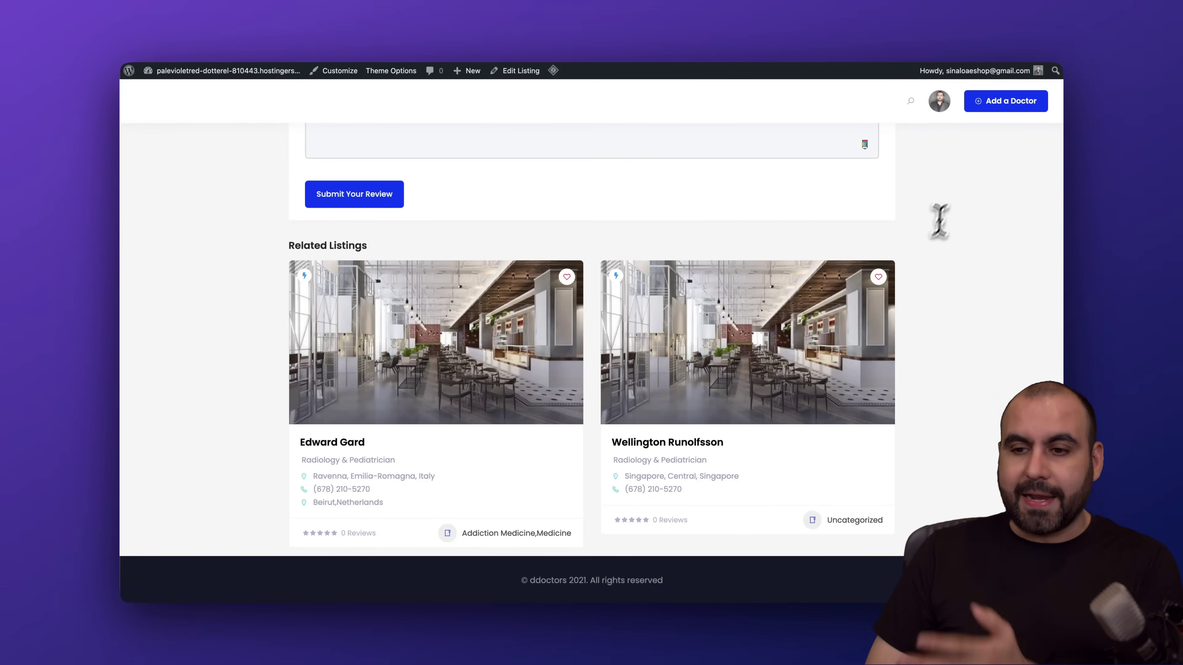
pyautogui.press('super+bracketleft')
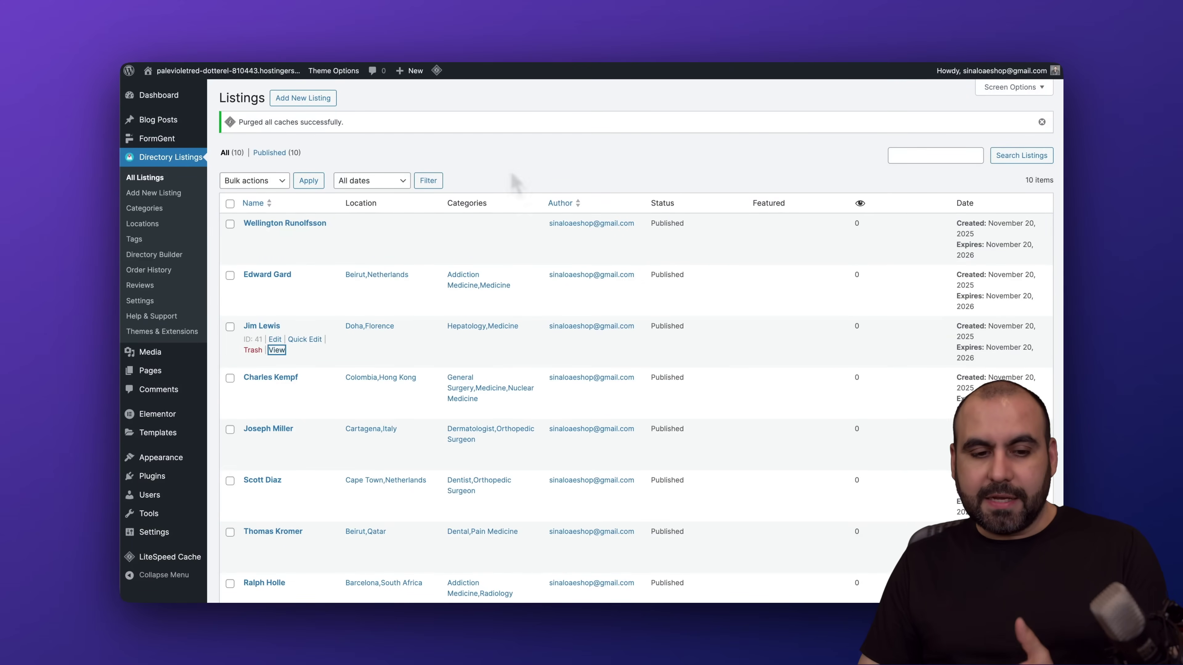
pyautogui.click(275, 339)
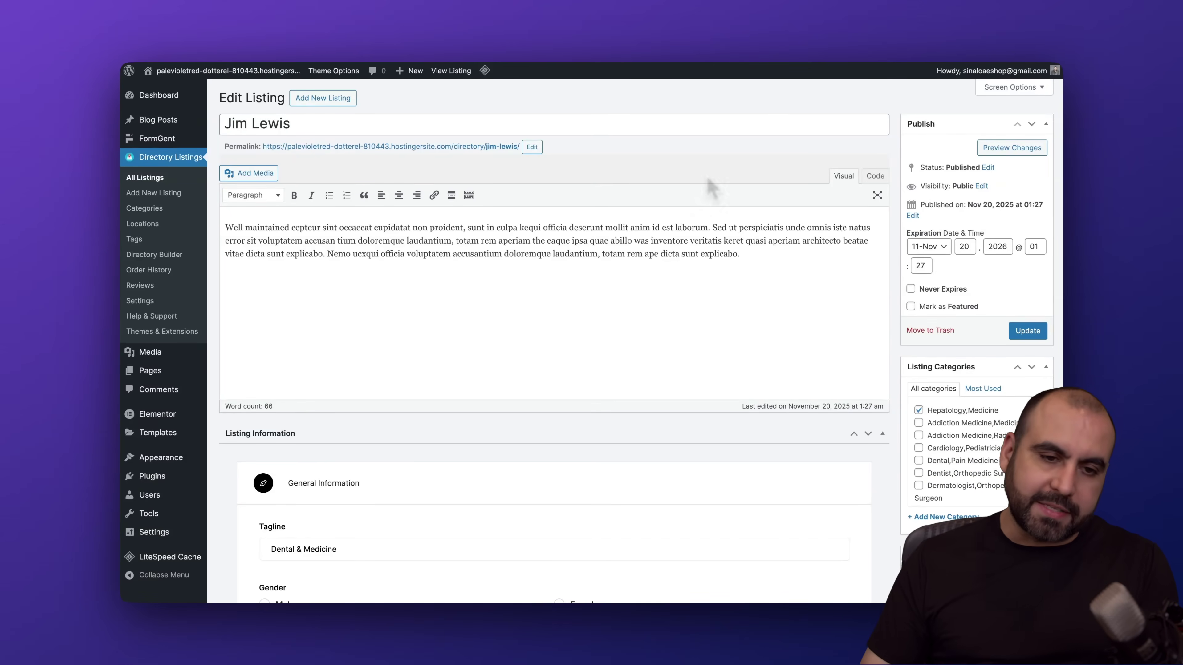
pyautogui.click(304, 125)
pyautogui.click(309, 243)
pyautogui.click(542, 254)
pyautogui.scroll(-2, 542, 253)
pyautogui.scroll(-3, 545, 258)
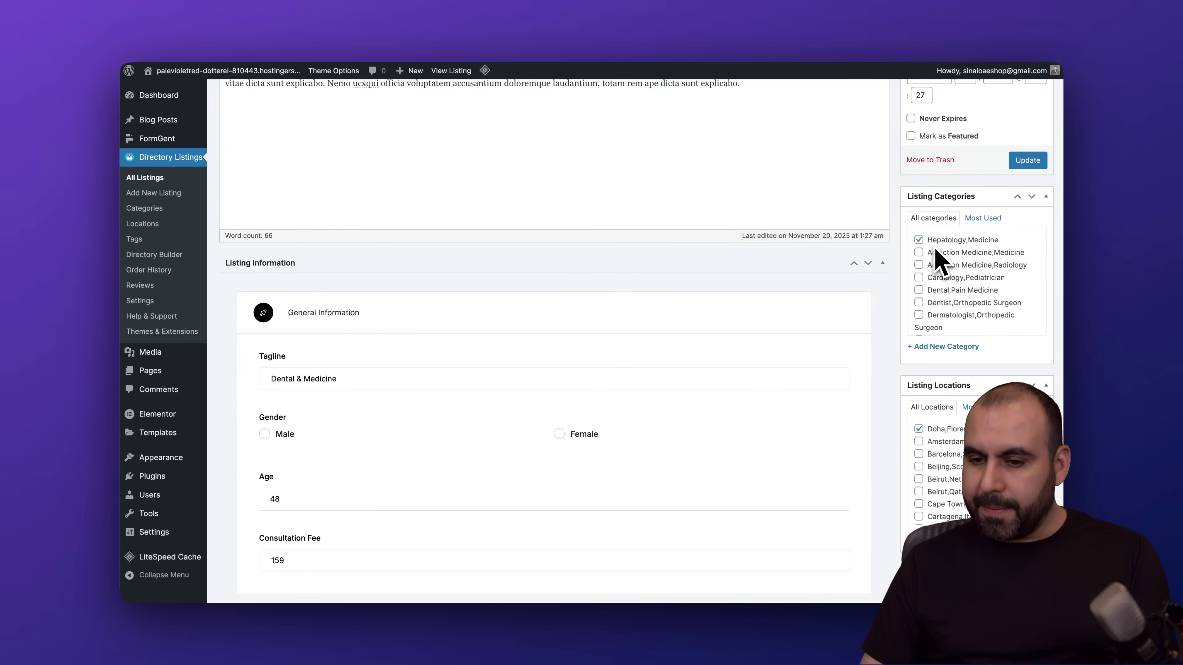
pyautogui.scroll(-2, 957, 289)
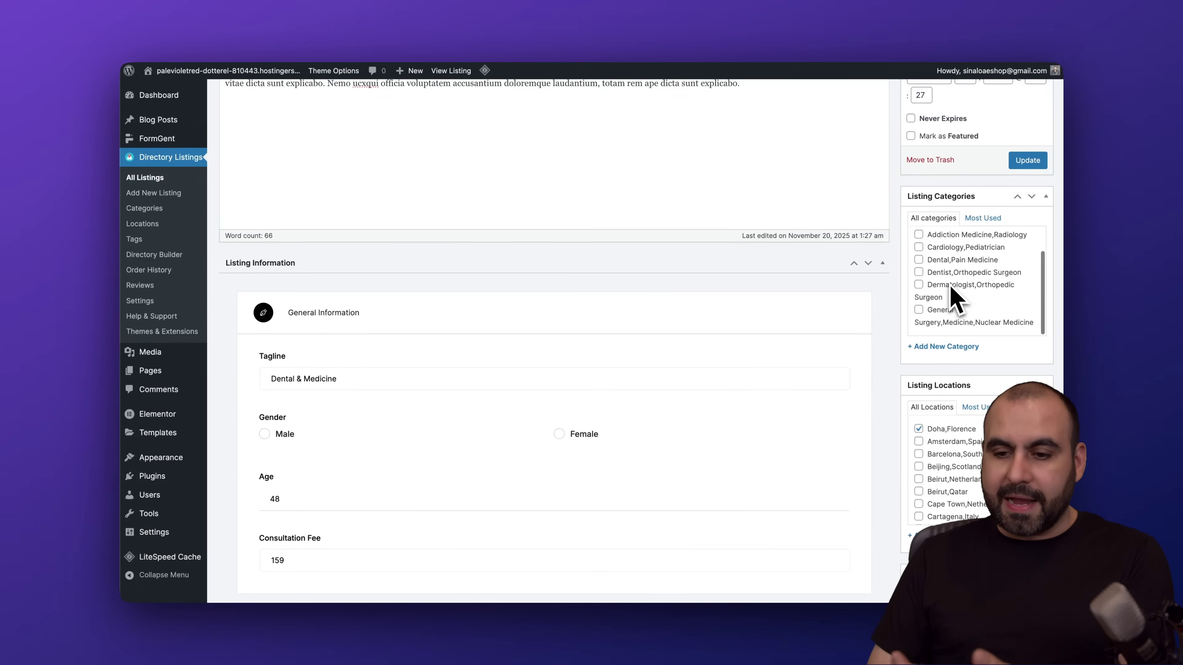
pyautogui.scroll(3, 955, 294)
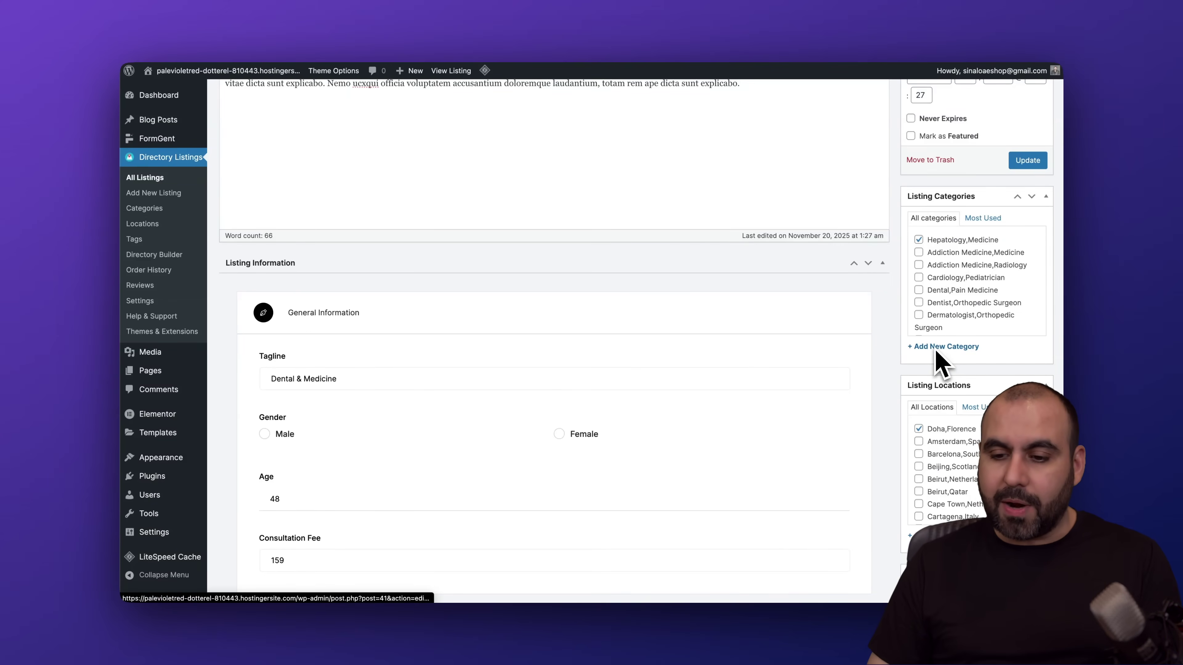
pyautogui.scroll(-3, 945, 368)
pyautogui.scroll(-8, 931, 347)
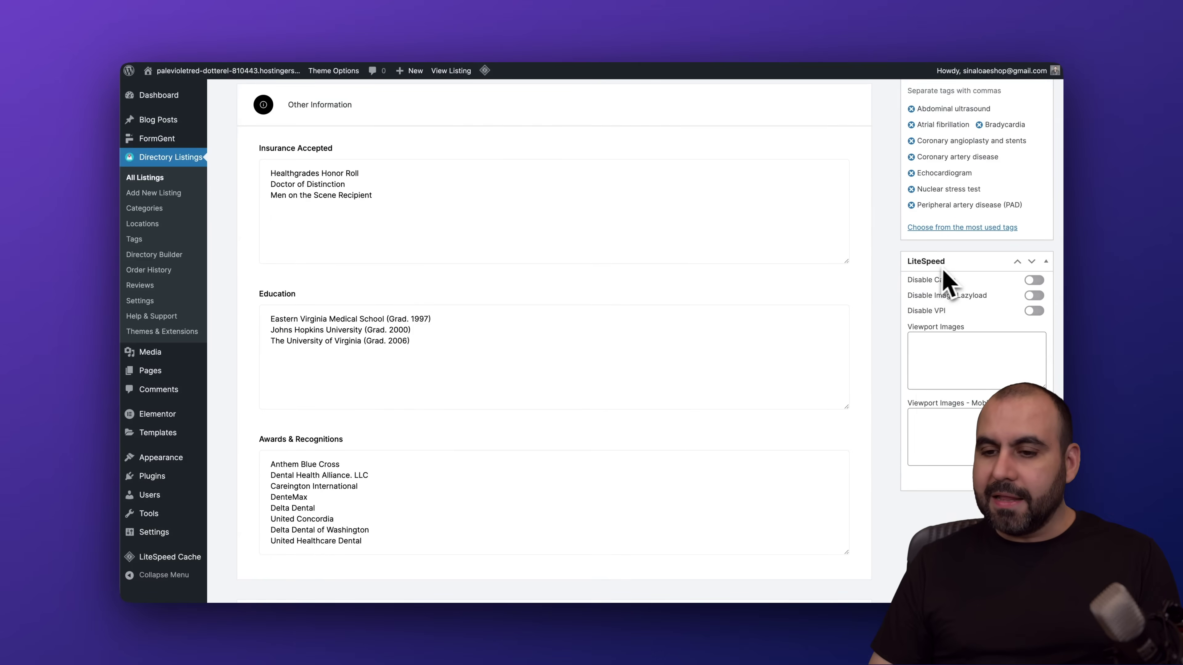
pyautogui.scroll(20, 945, 393)
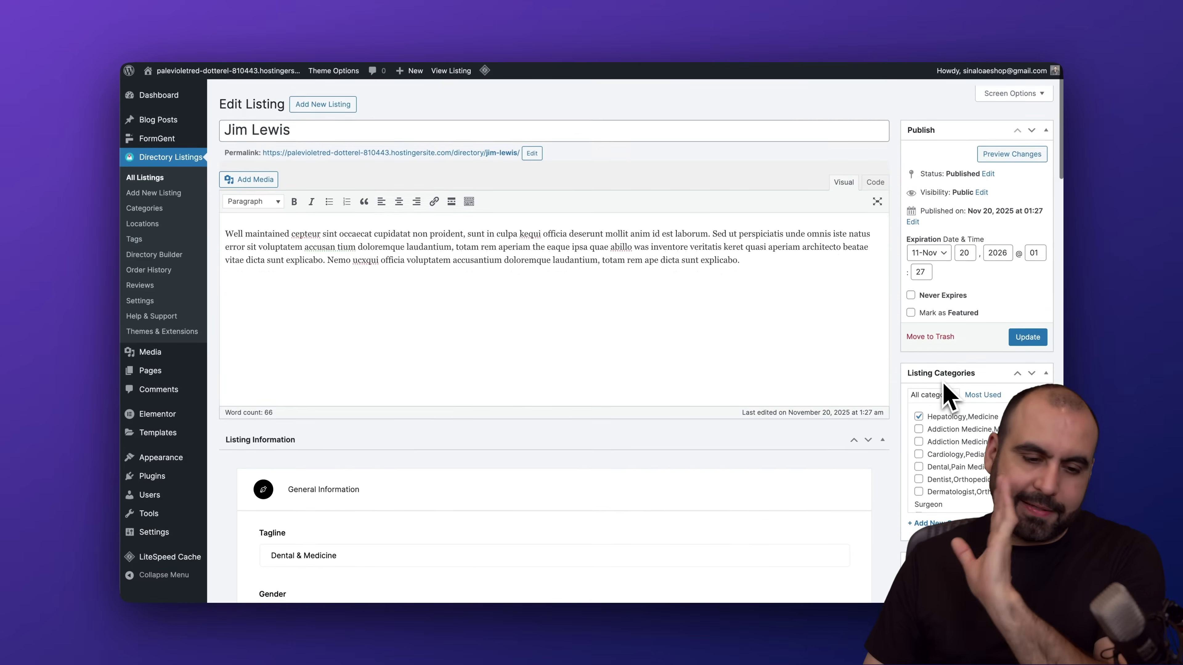
pyautogui.scroll(-4, 945, 387)
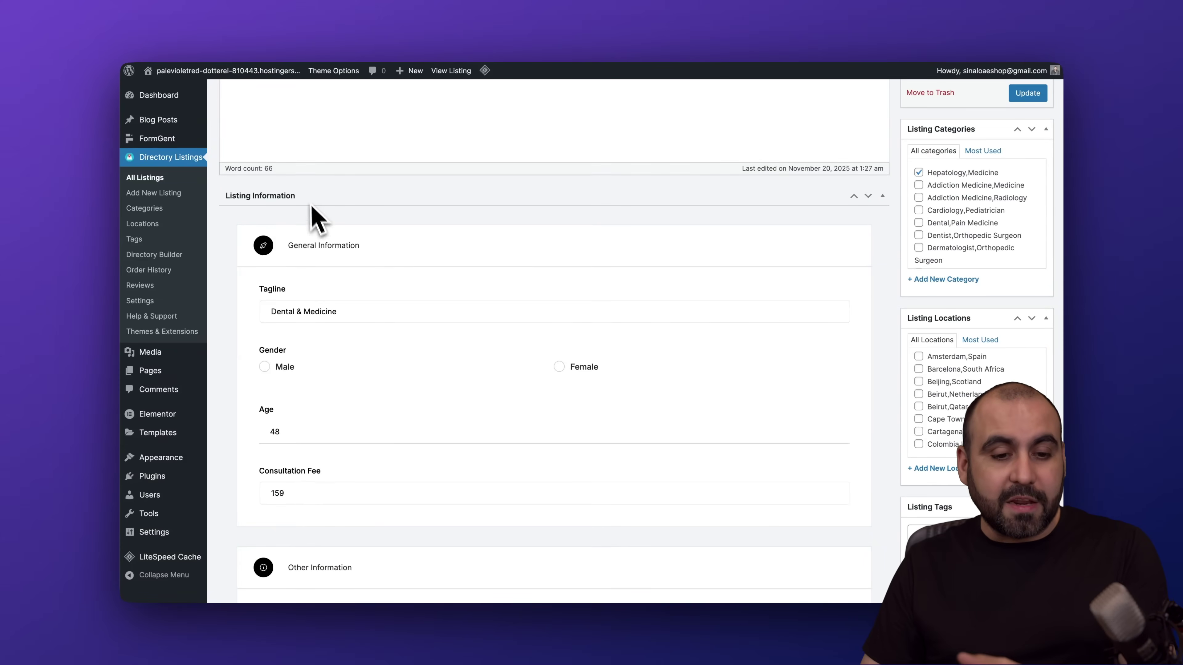
pyautogui.scroll(-2, 331, 233)
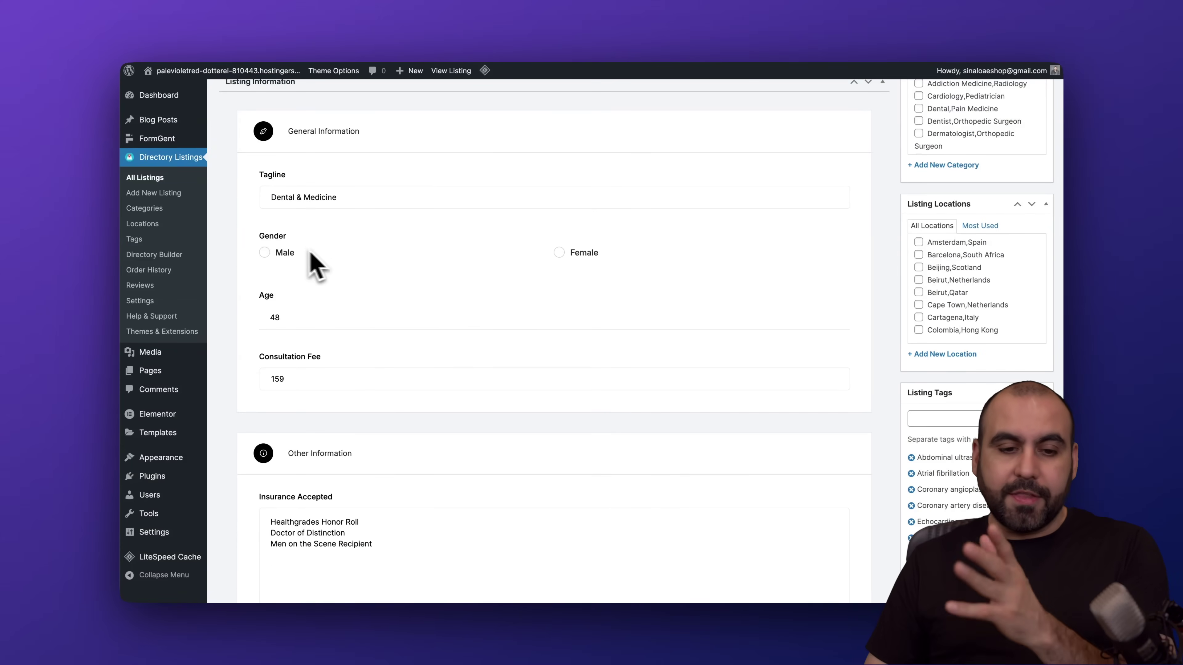
pyautogui.scroll(-4, 559, 263)
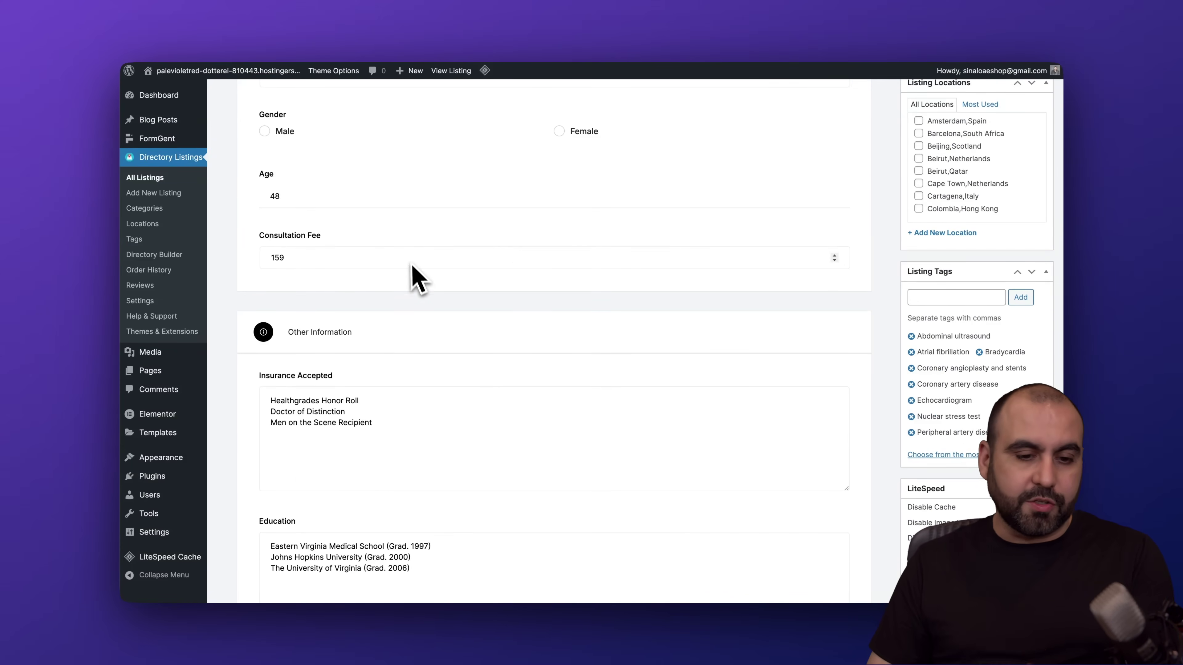
pyautogui.scroll(-2, 417, 279)
pyautogui.scroll(-6, 404, 335)
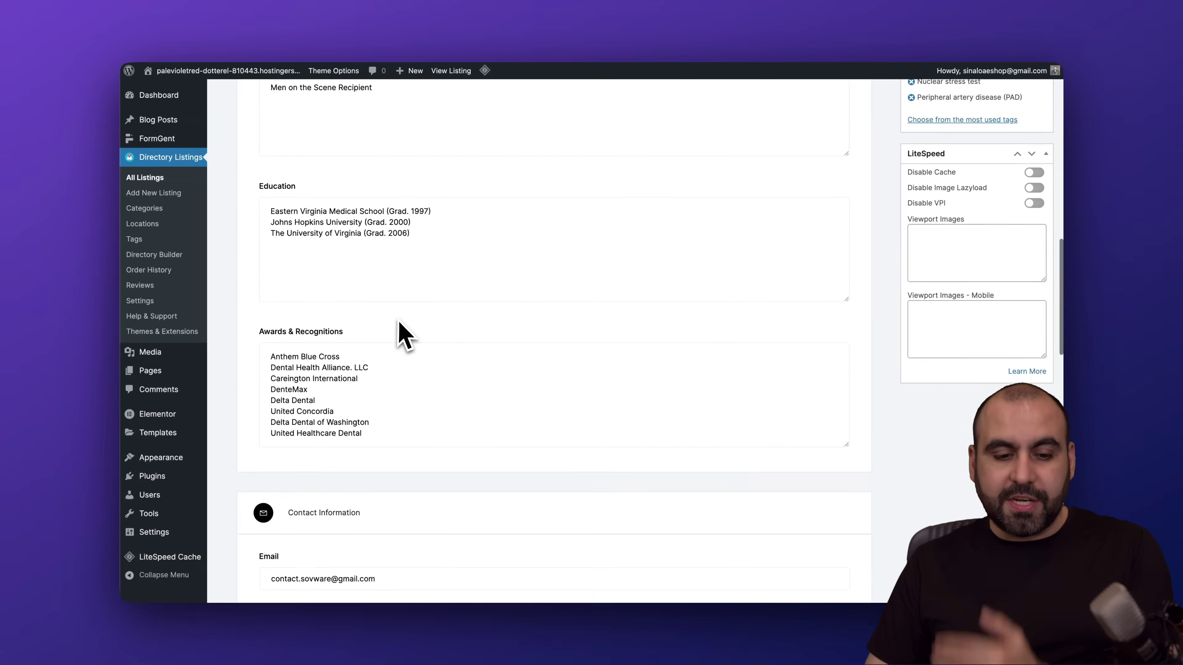
pyautogui.scroll(-12, 400, 334)
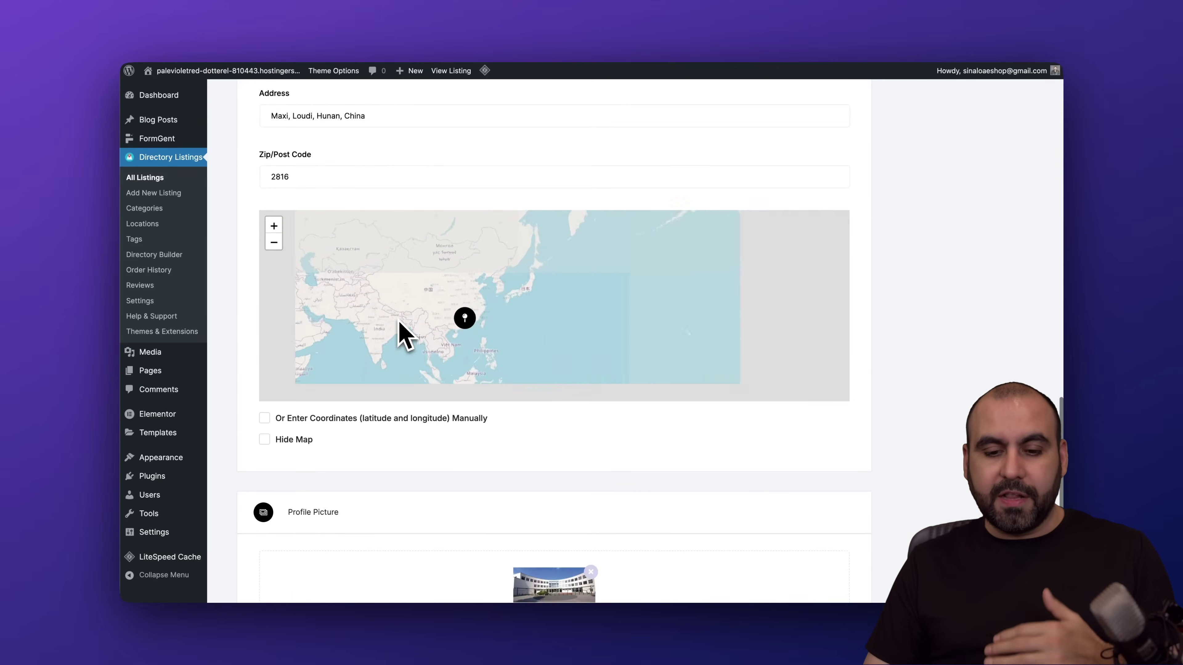
pyautogui.scroll(-4, 416, 485)
pyautogui.scroll(20, 414, 489)
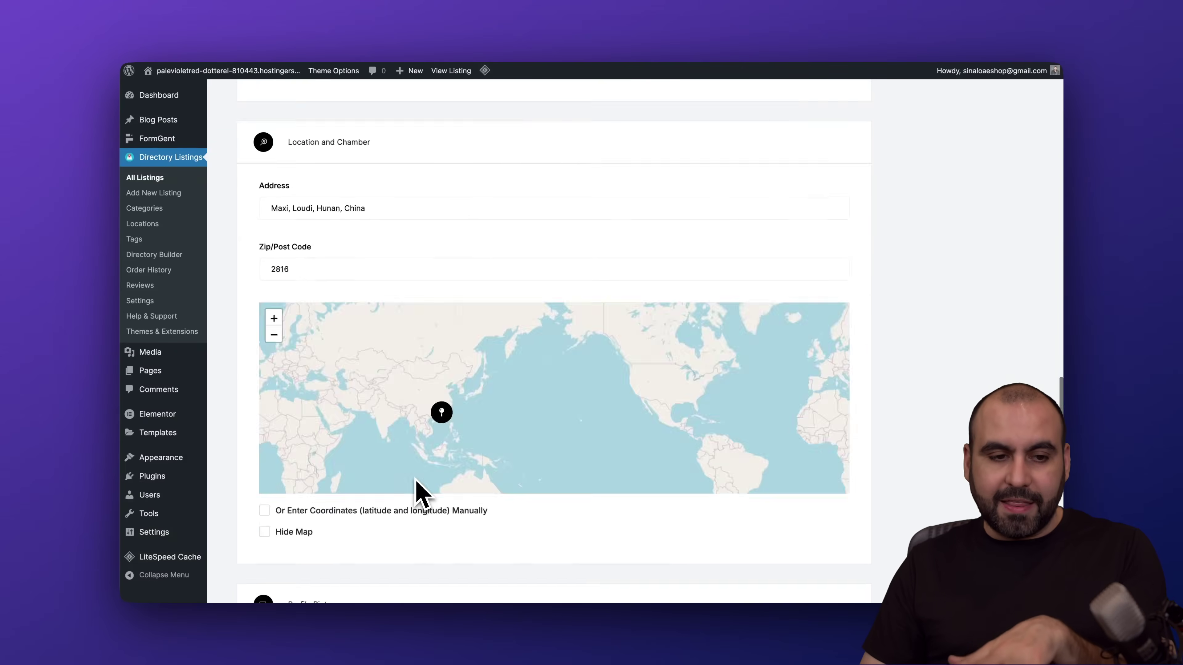
pyautogui.click(163, 194)
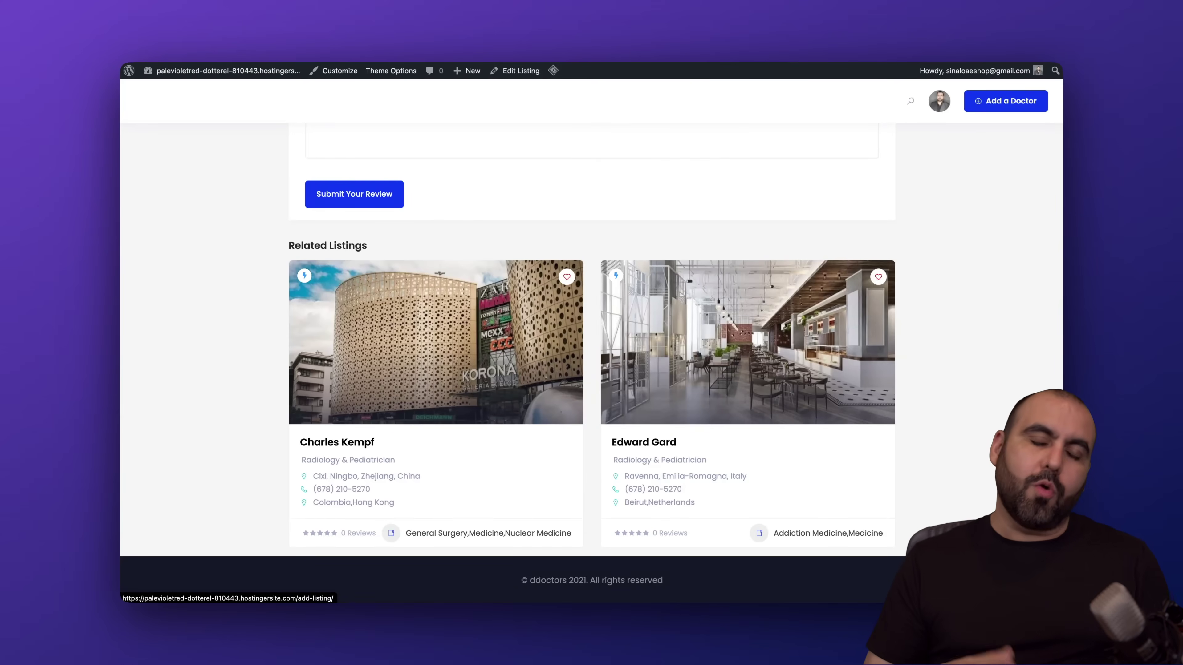
# - Open the front-end Add a Doctor form and browse its category list without choosing one
pyautogui.click(1017, 109)
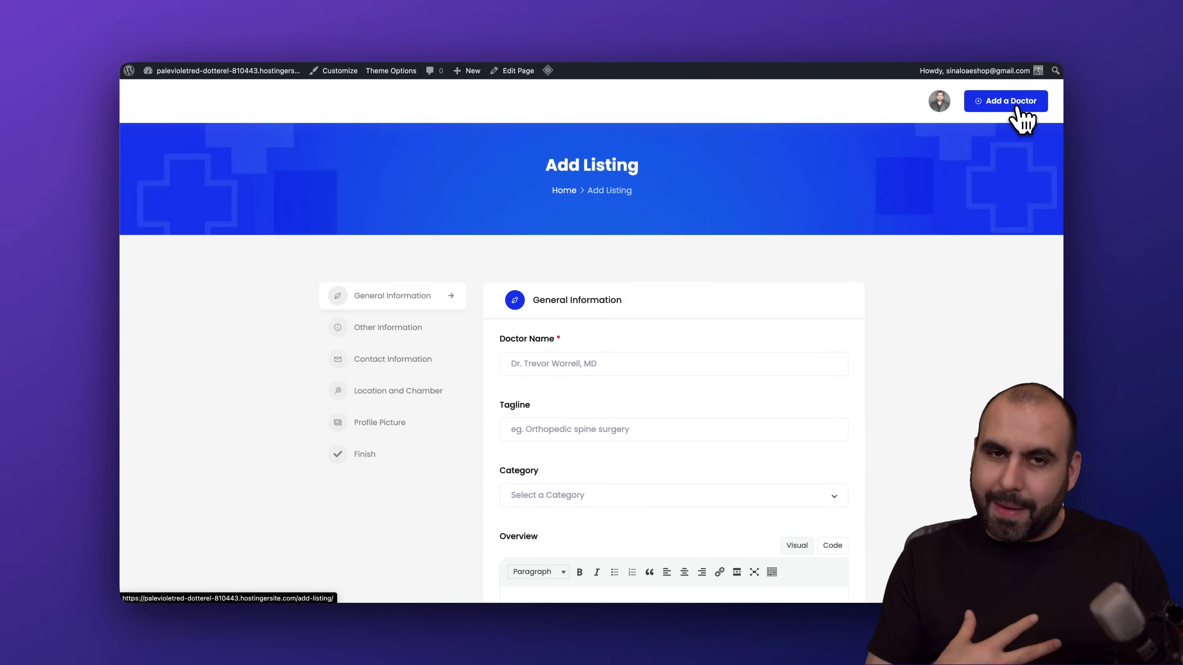
pyautogui.scroll(-3, 969, 368)
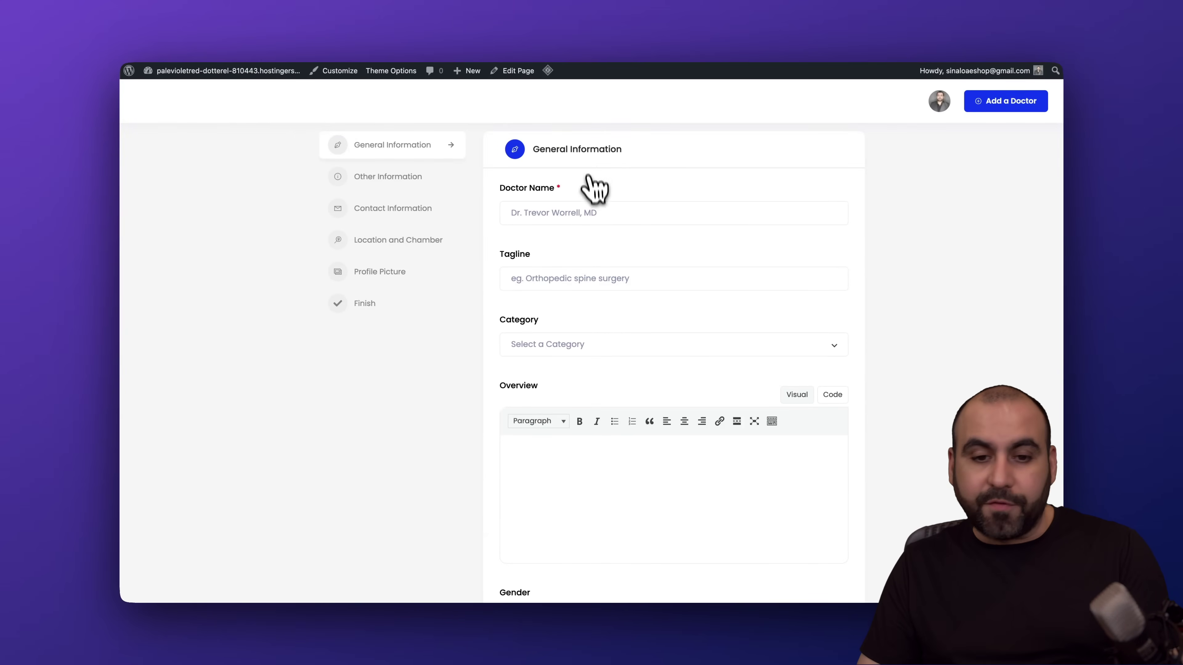
pyautogui.scroll(-3, 594, 233)
pyautogui.click(601, 227)
pyautogui.scroll(-2, 641, 286)
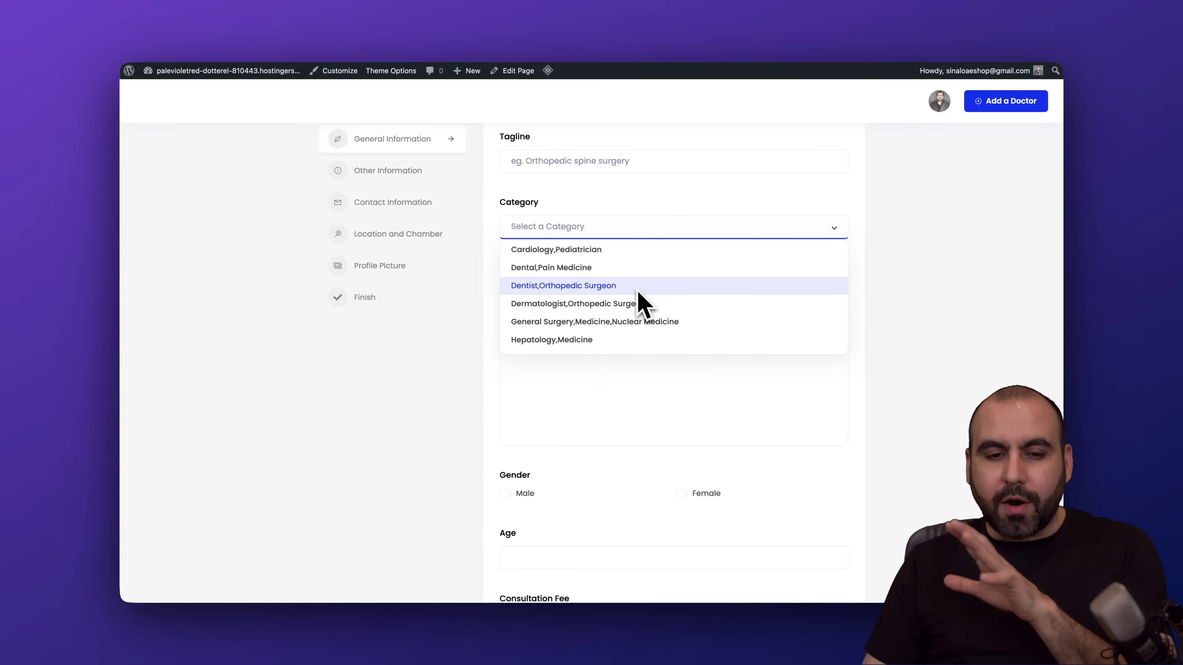
pyautogui.click(452, 377)
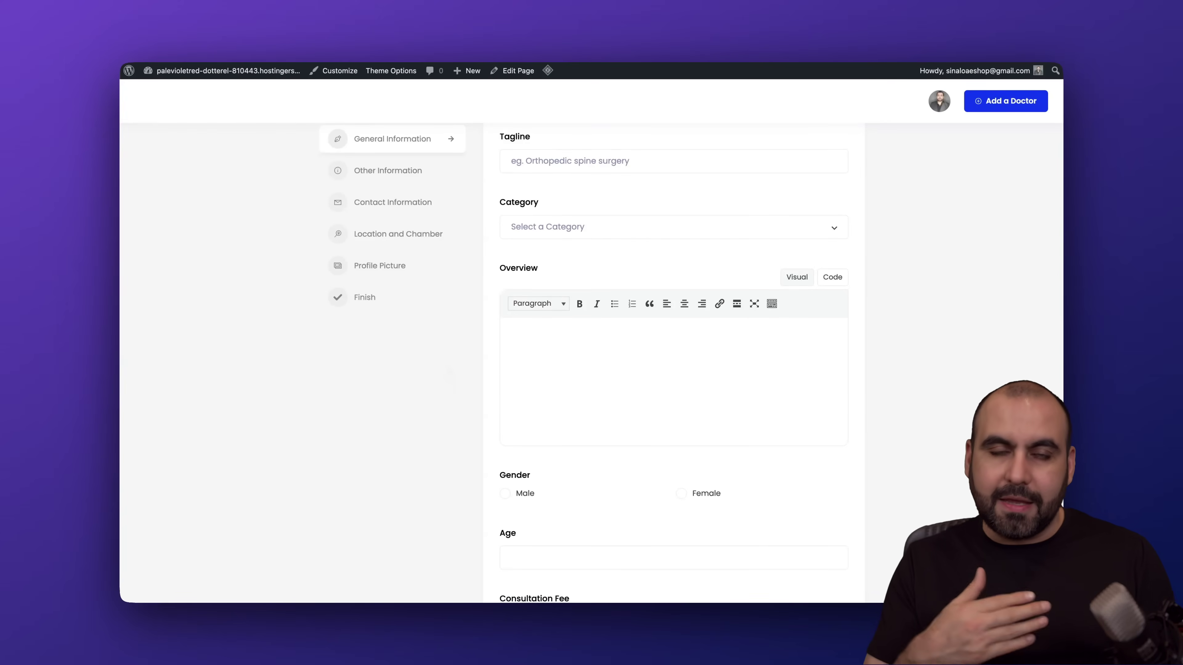
# - Check the form's Location and Chamber section, then open a blank admin Add New Listing editor
pyautogui.scroll(2, 451, 376)
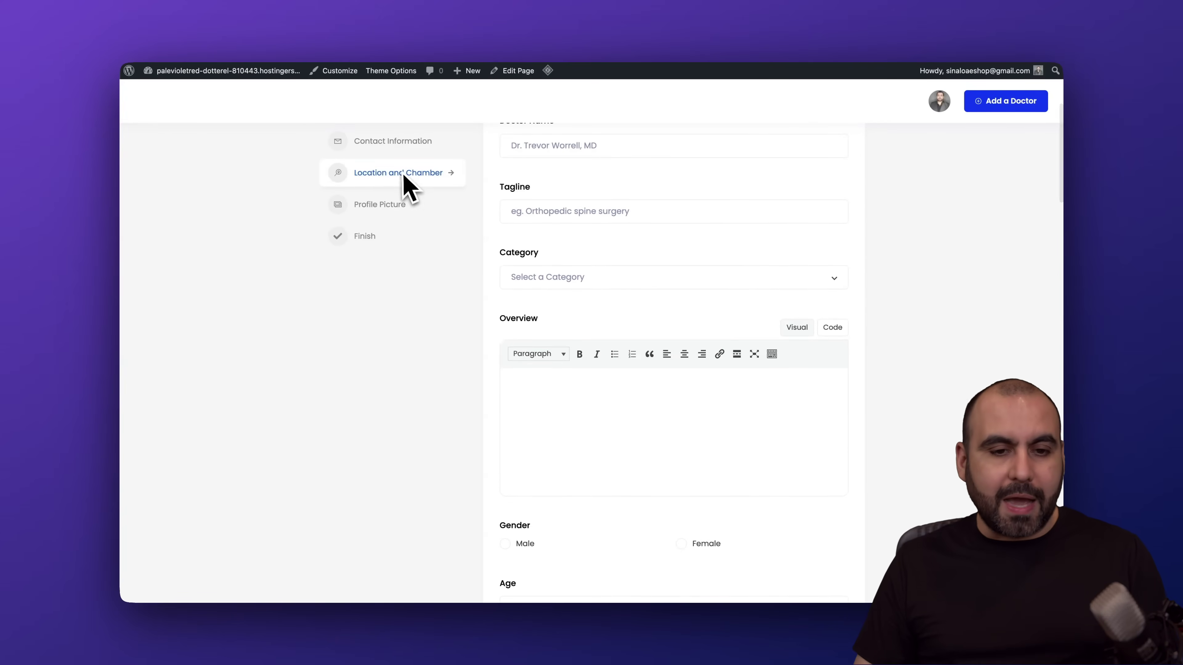
pyautogui.scroll(5, 405, 187)
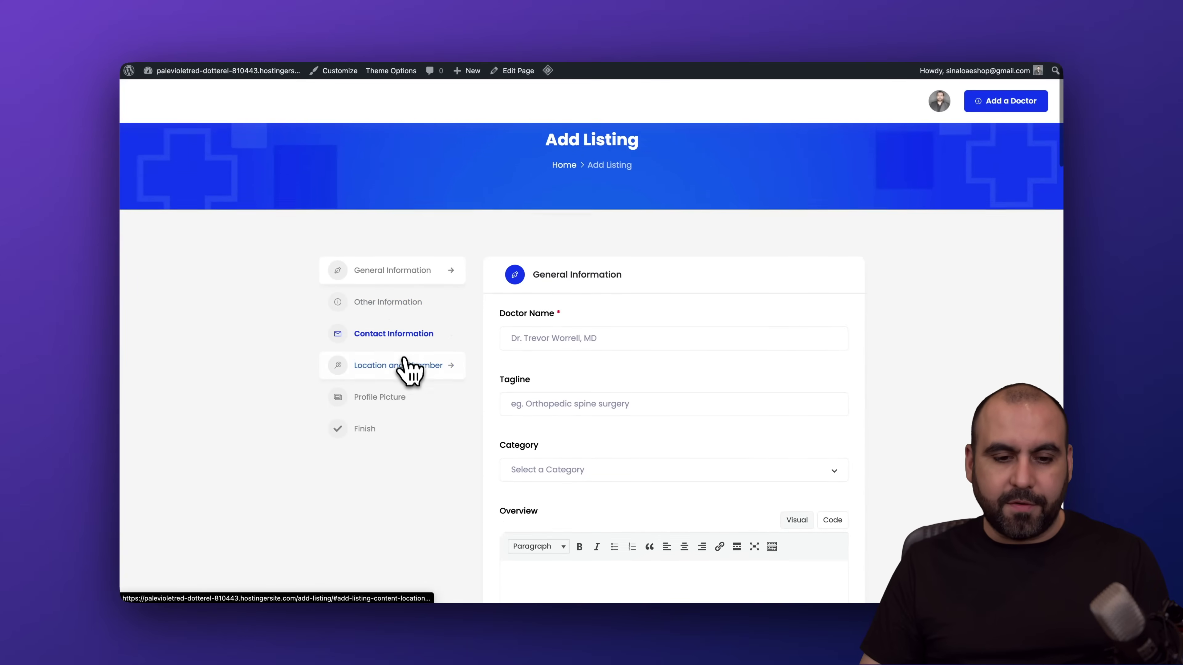
pyautogui.click(404, 365)
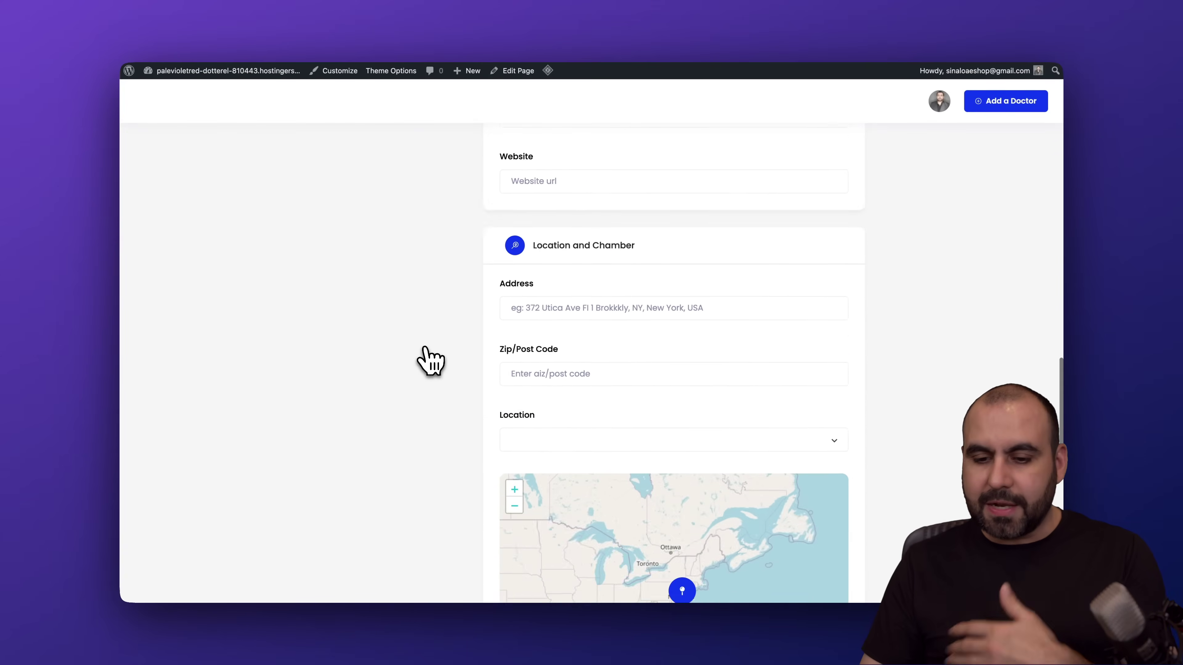
pyautogui.scroll(-15, 431, 361)
pyautogui.scroll(20, 431, 361)
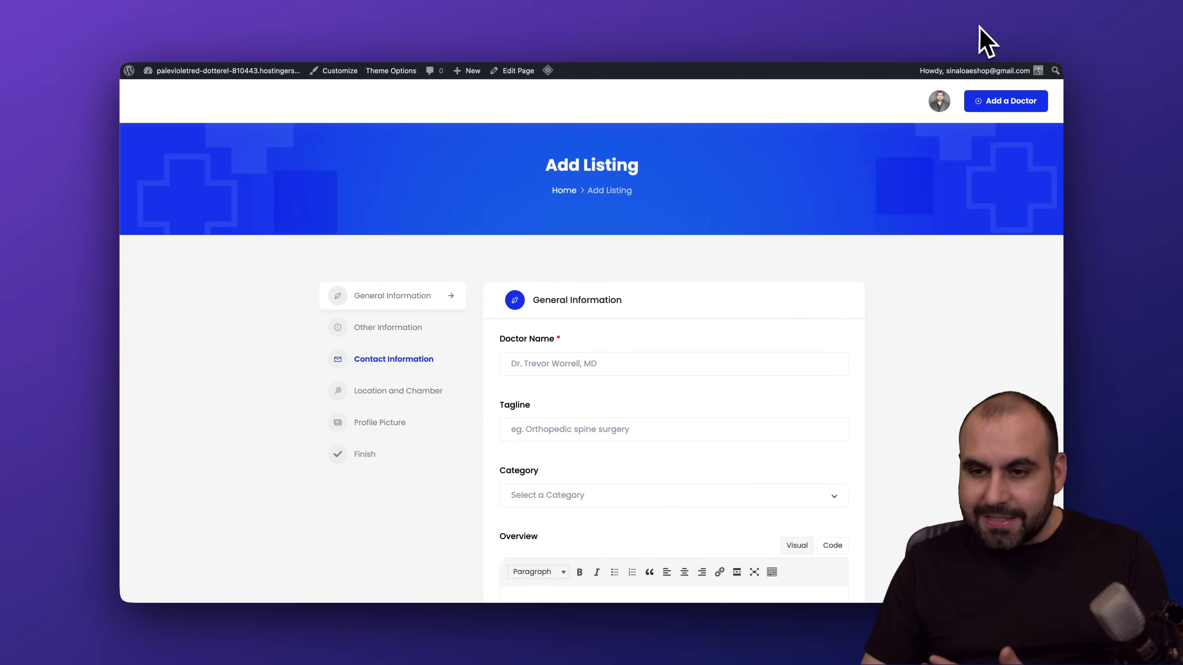
pyautogui.click(854, 27)
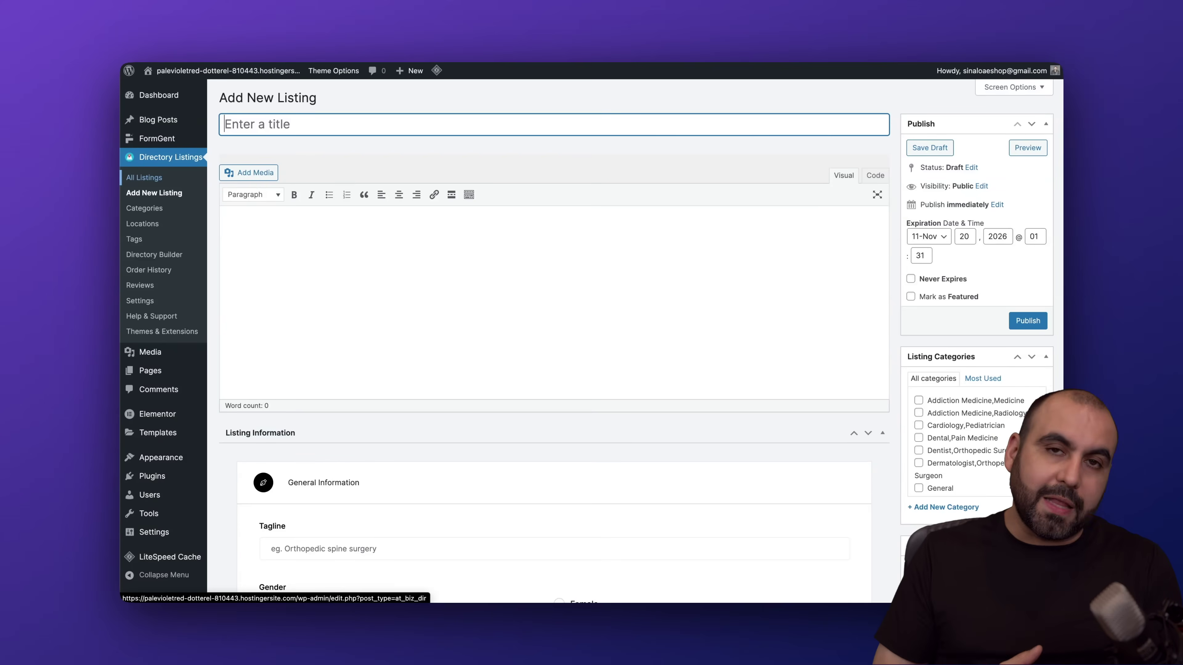
# - Look over the admin listing Categories, Locations and Tags pages
pyautogui.click(159, 211)
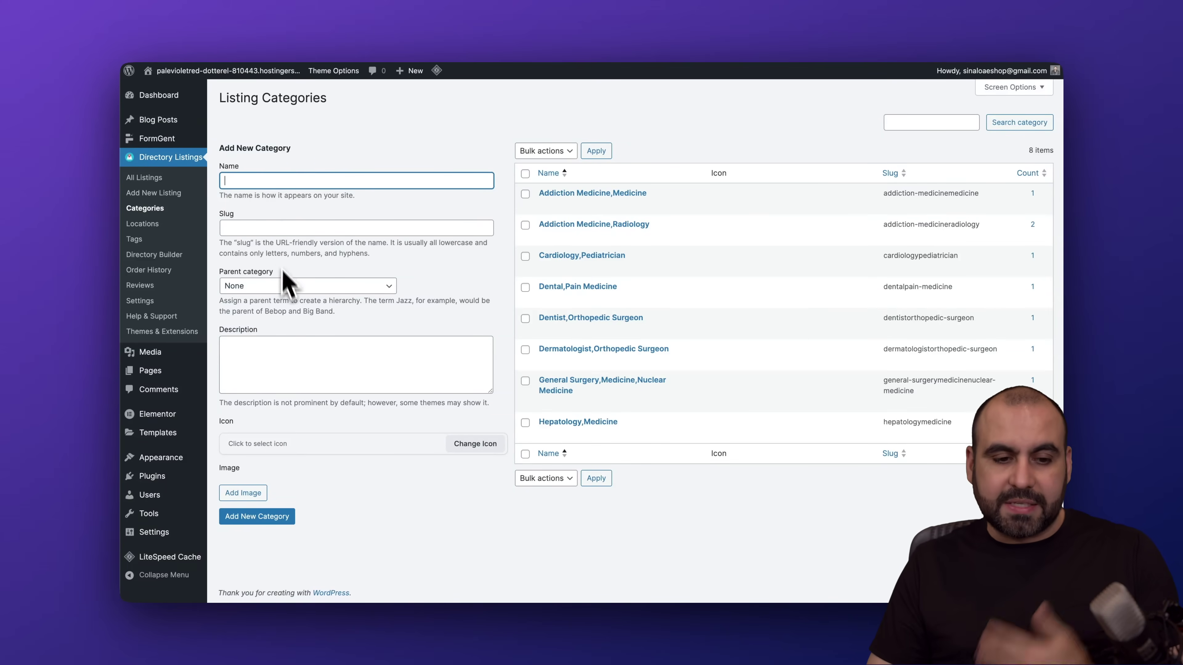
pyautogui.click(307, 361)
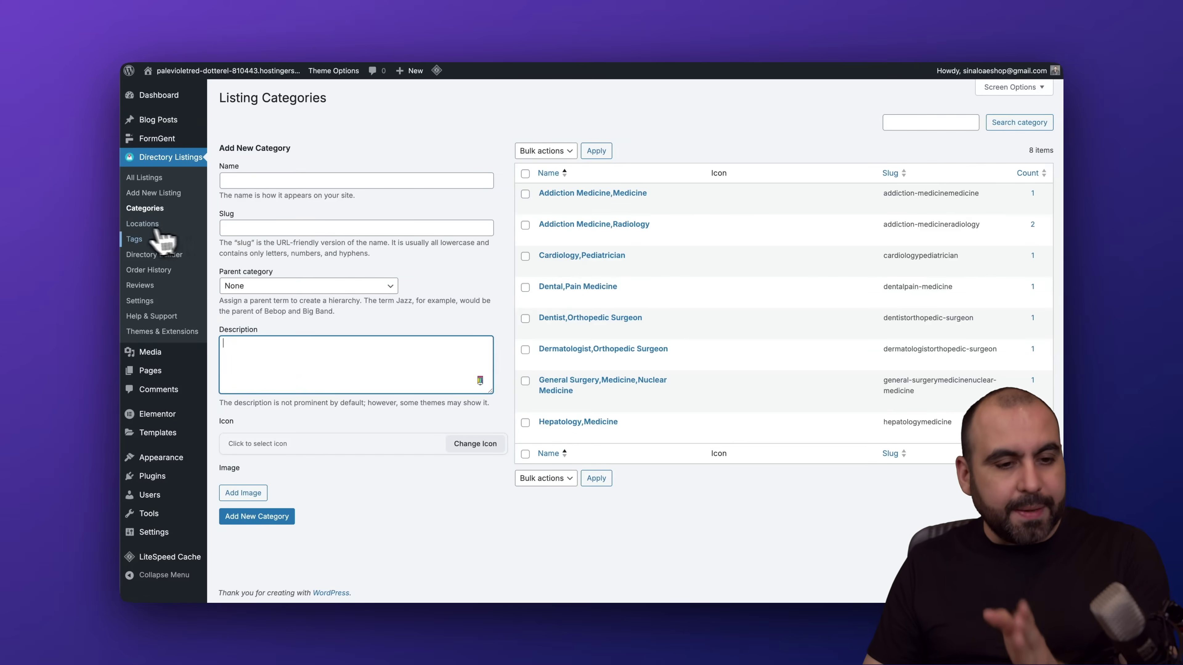
pyautogui.click(137, 228)
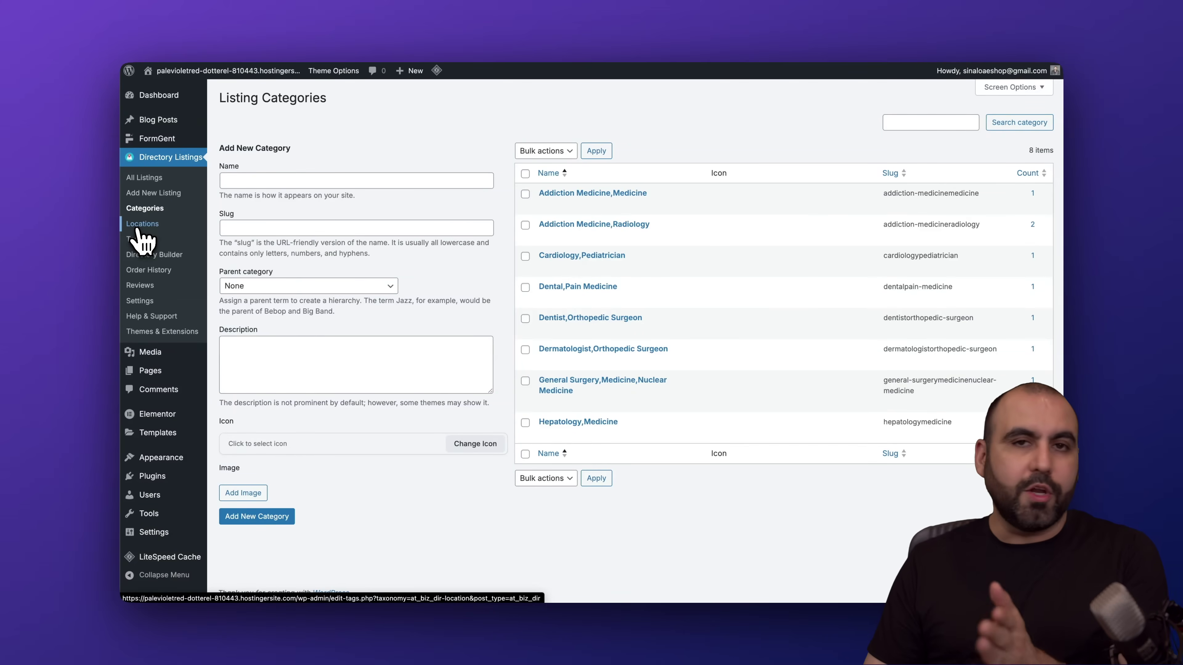
pyautogui.click(159, 237)
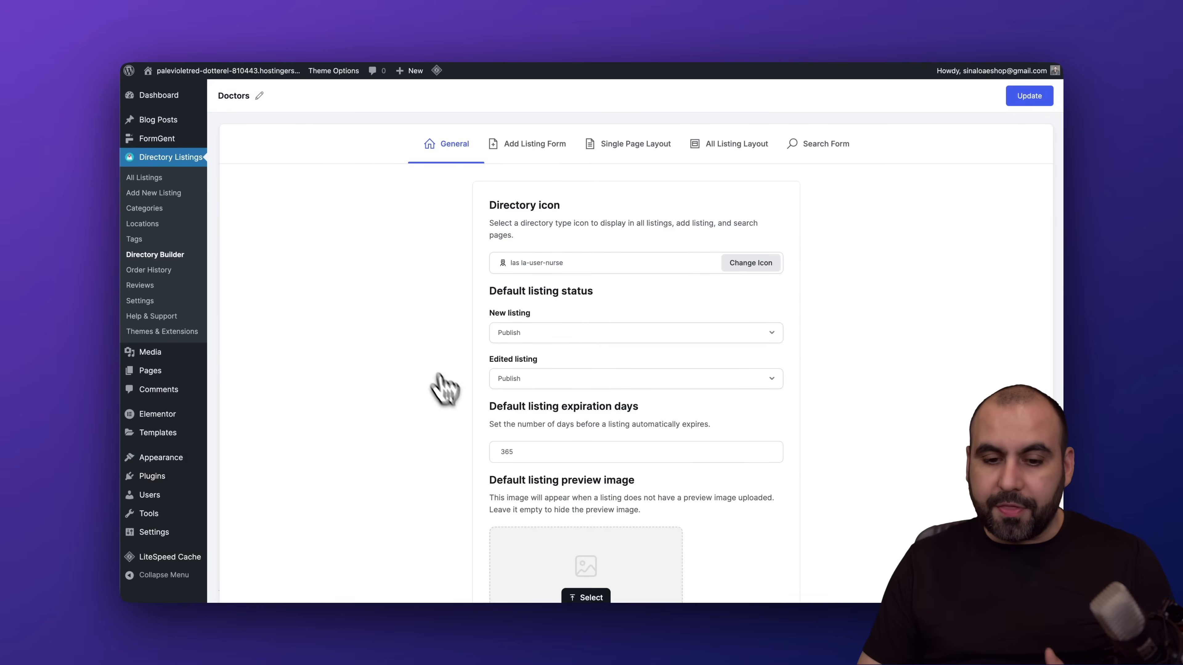
# - Open the Doctors Add Listing Form builder and compare it with the front-end Add Listing form
pyautogui.scroll(-4, 447, 405)
pyautogui.scroll(4, 458, 434)
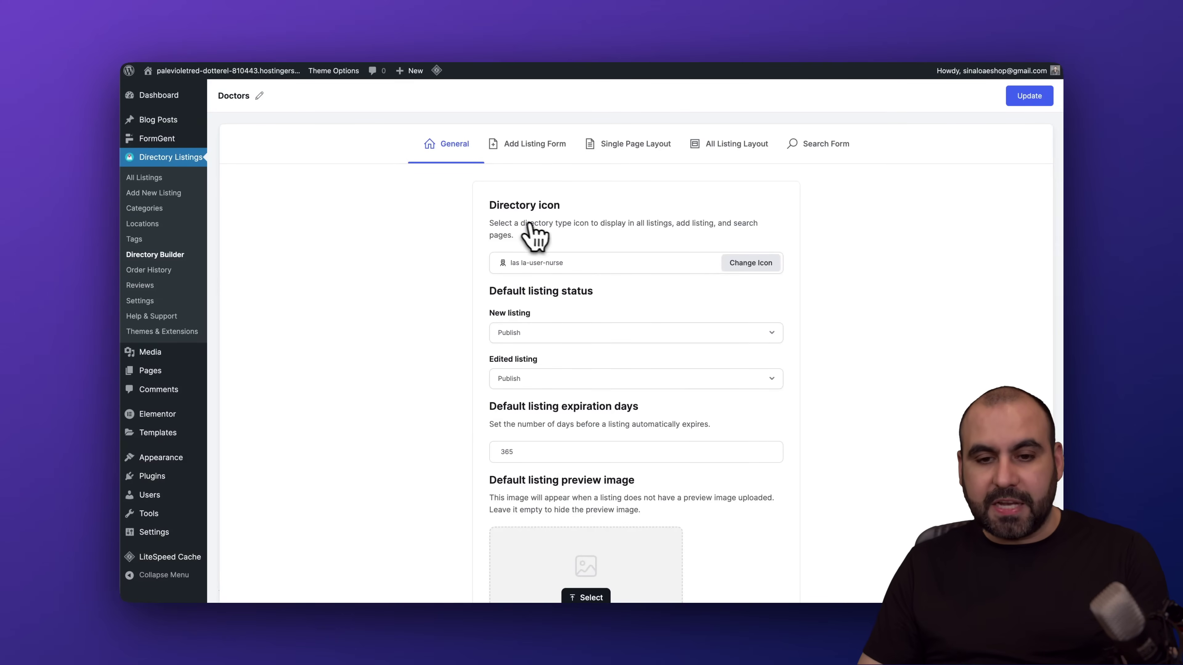
pyautogui.click(546, 153)
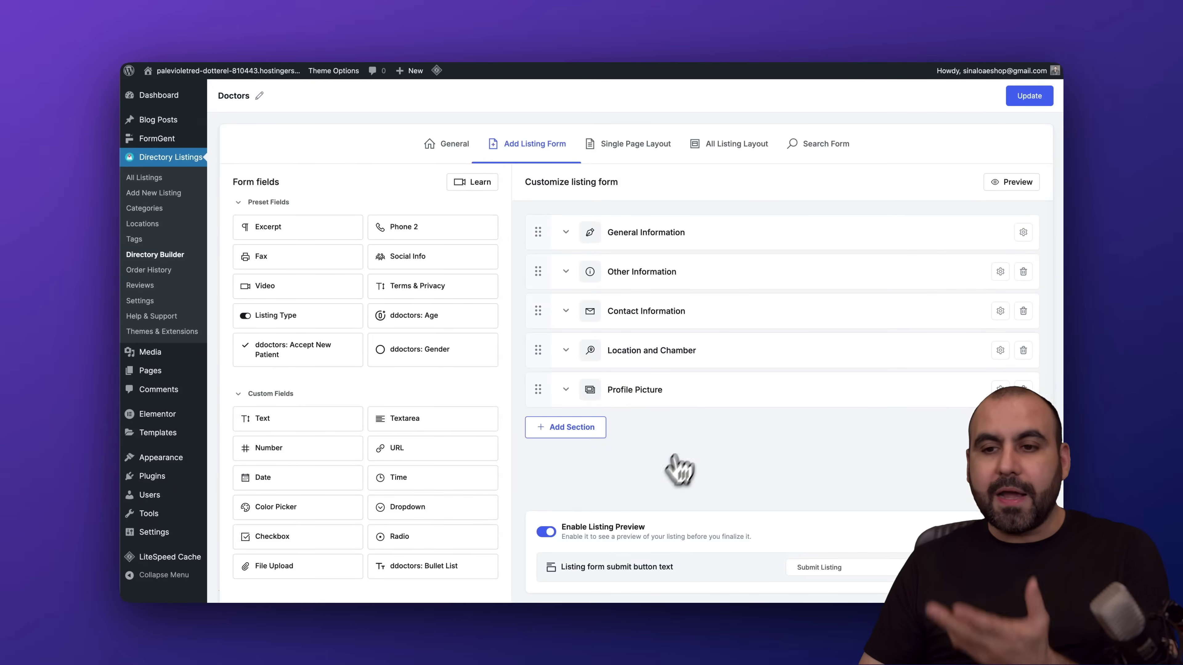
pyautogui.click(924, 58)
pyautogui.scroll(-5, 422, 523)
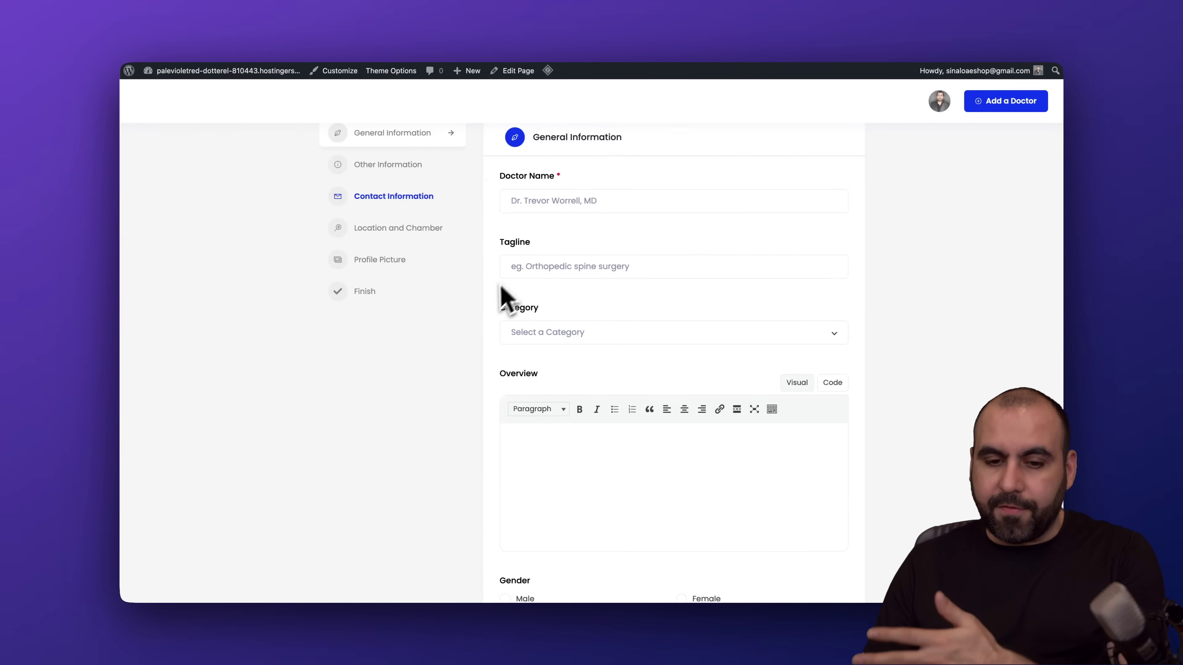
pyautogui.click(838, 36)
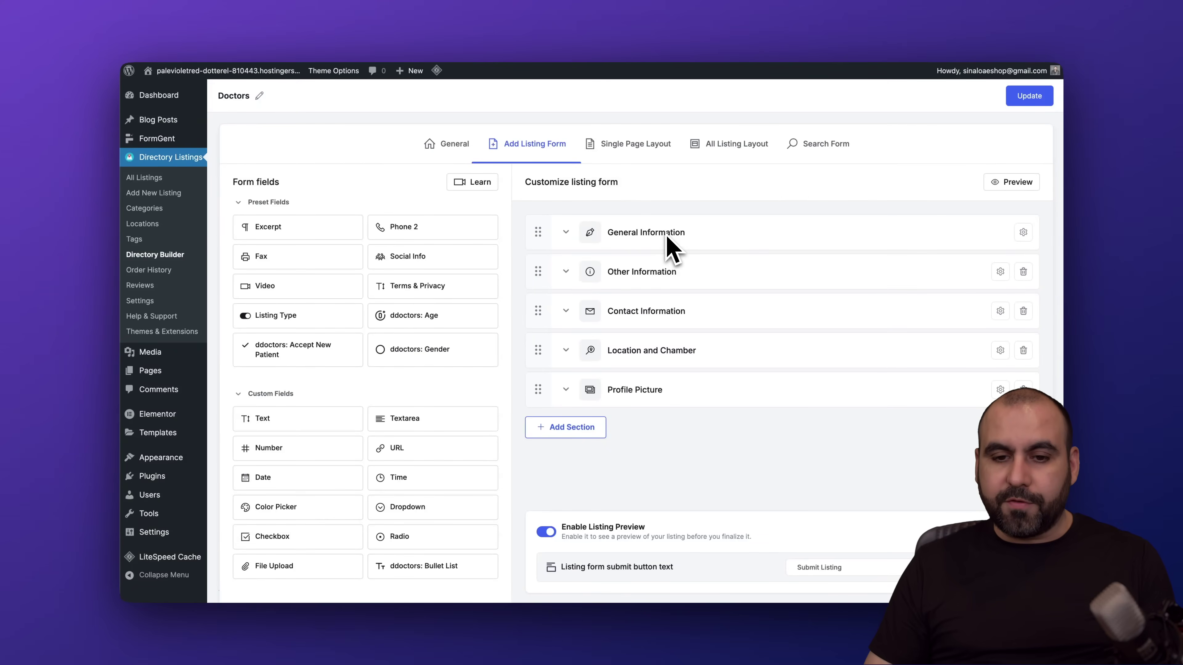
# - Delete the Age field from the General Information section and review the remaining sections
pyautogui.click(566, 233)
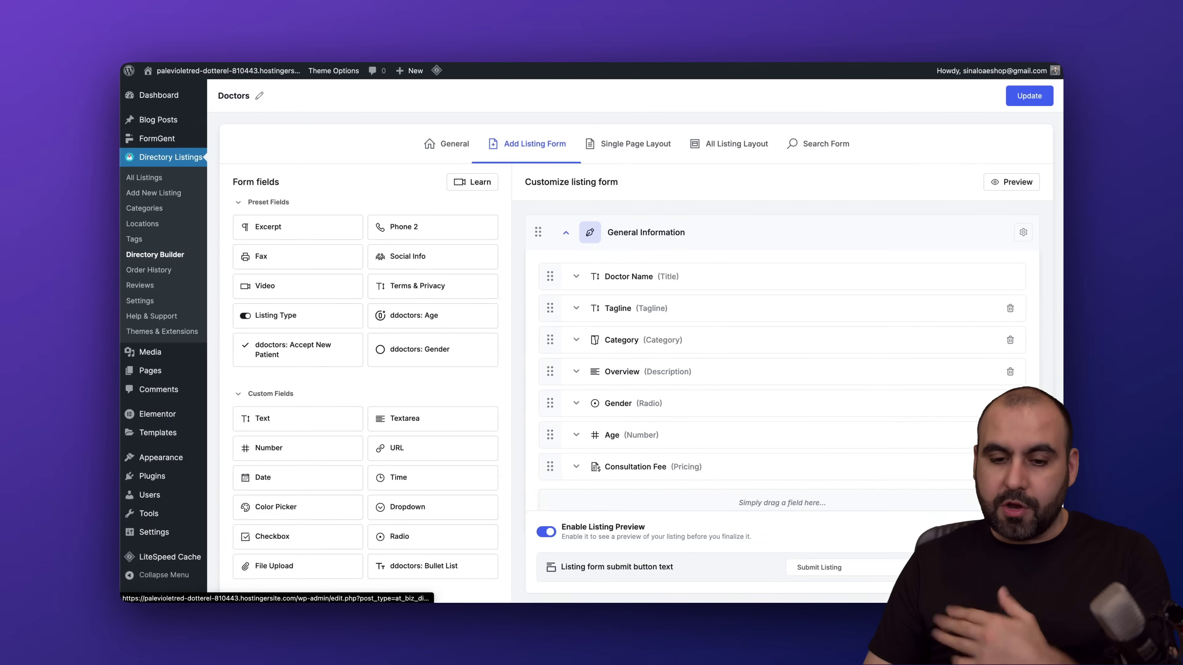
pyautogui.click(1010, 435)
pyautogui.click(568, 363)
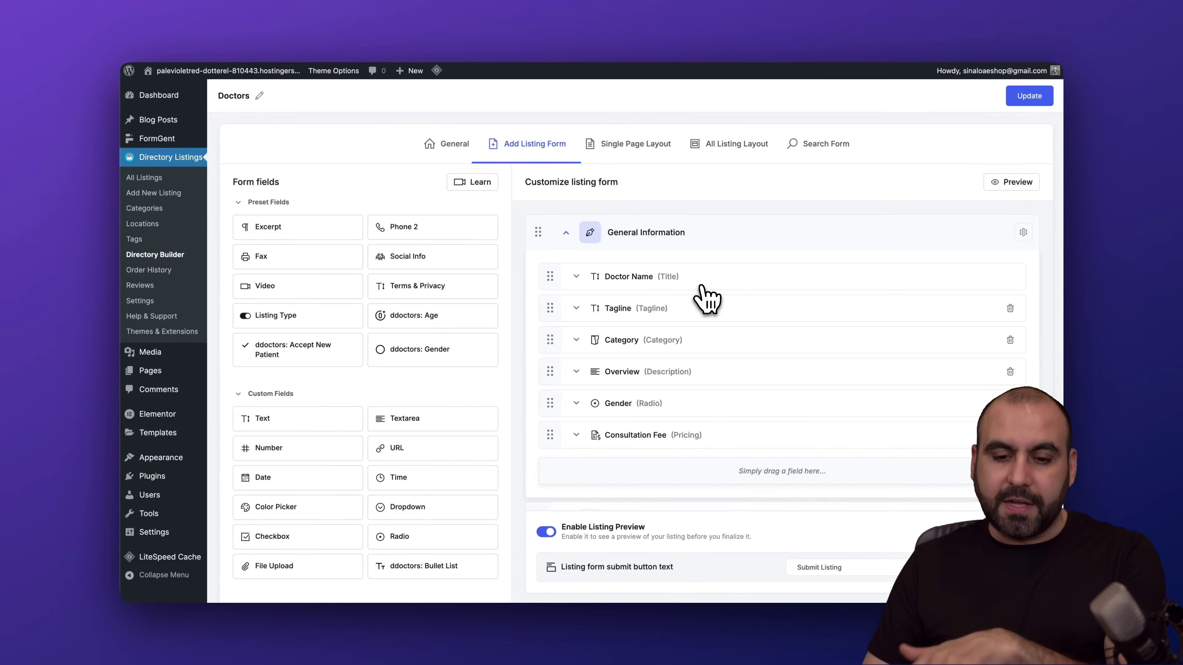
pyautogui.scroll(-7, 706, 299)
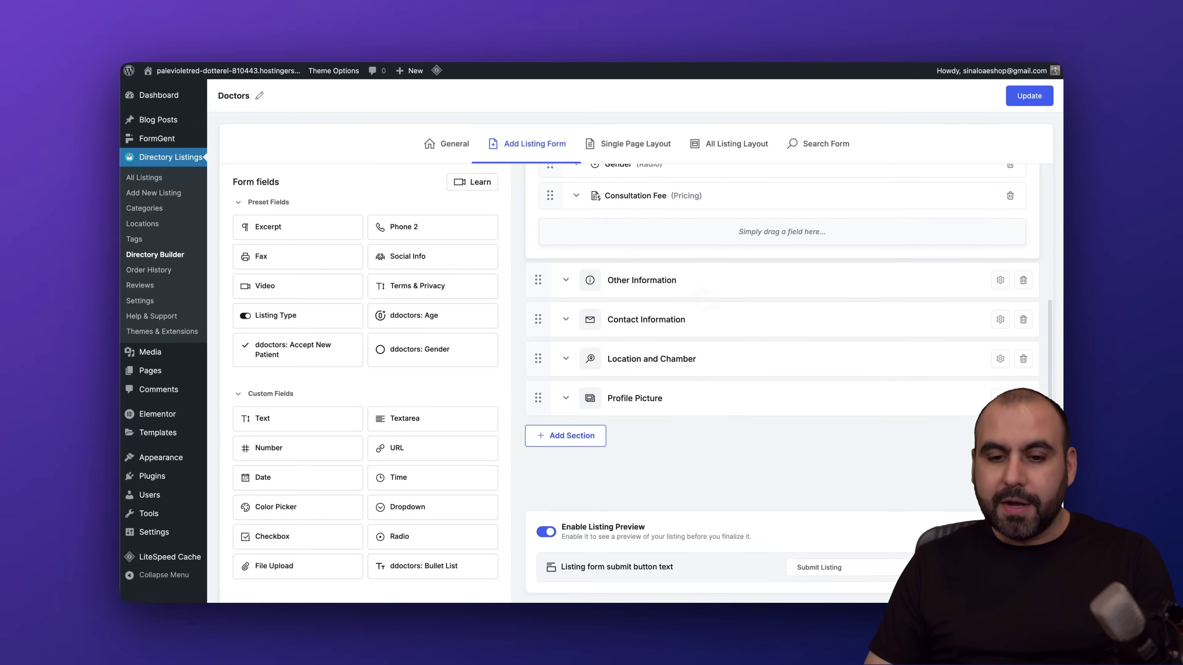
pyautogui.scroll(7, 601, 345)
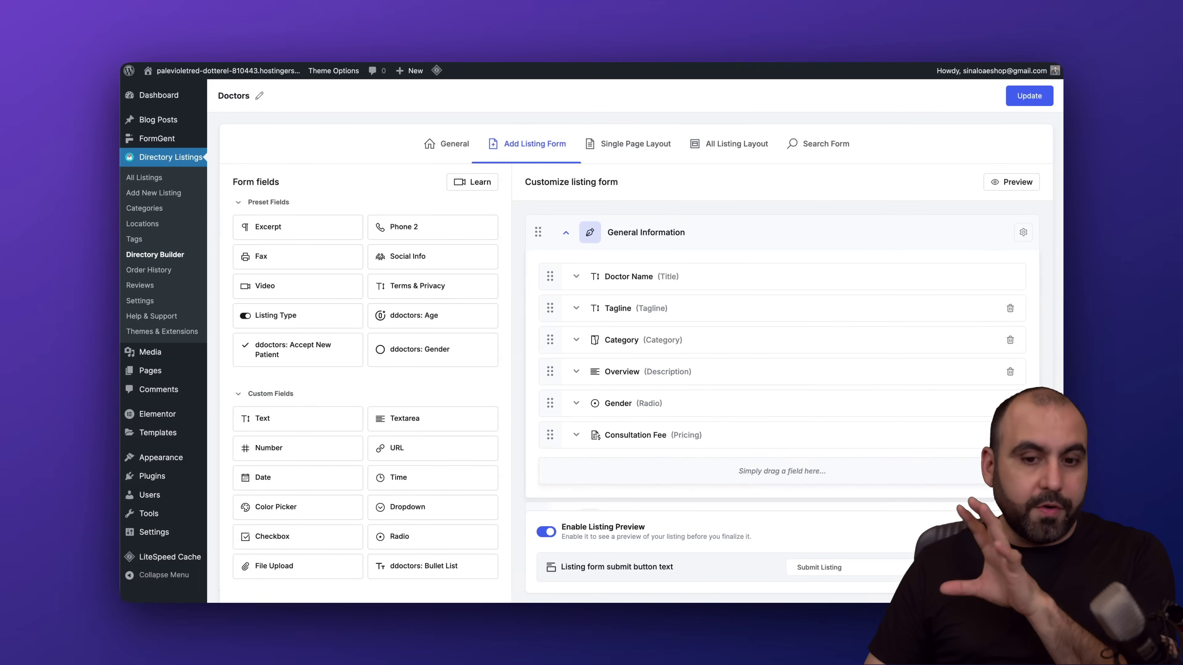
# - In Single Page Layout, turn the header bookmark off and back on
pyautogui.click(637, 148)
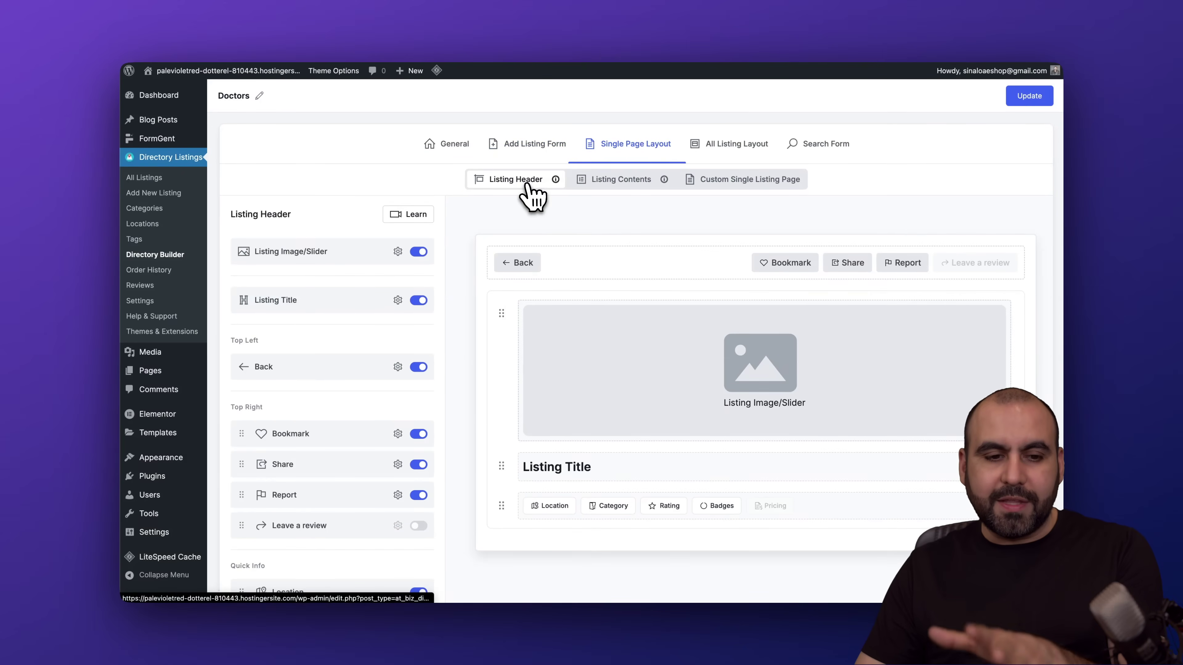
pyautogui.scroll(-1, 508, 348)
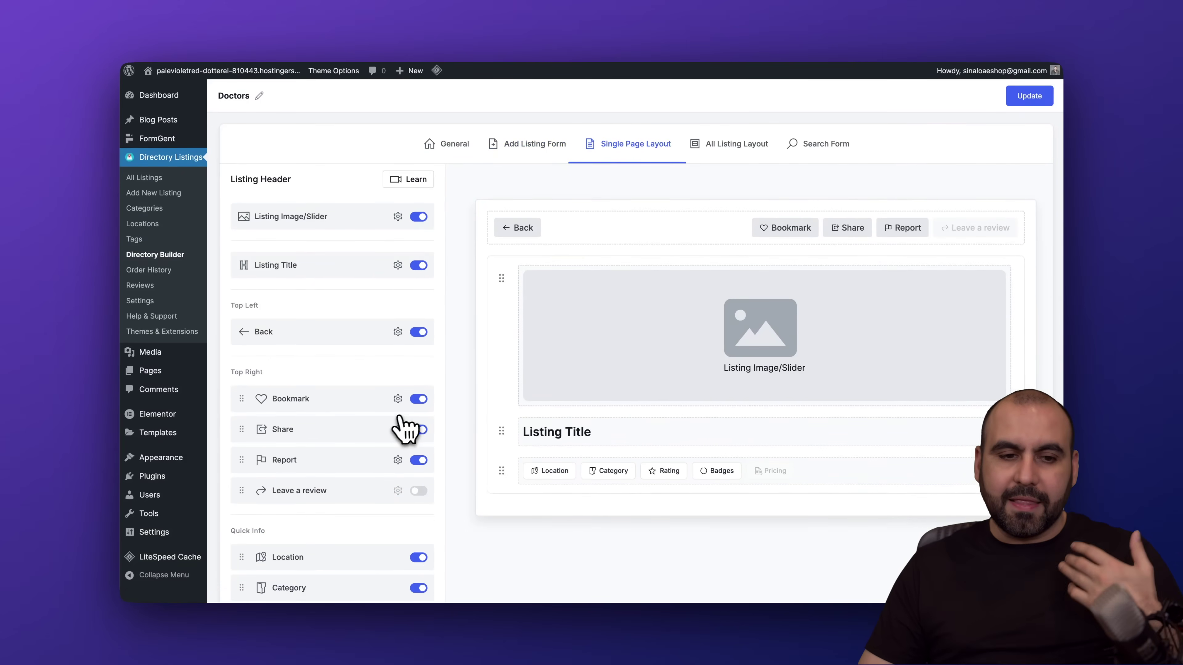
pyautogui.scroll(-3, 403, 429)
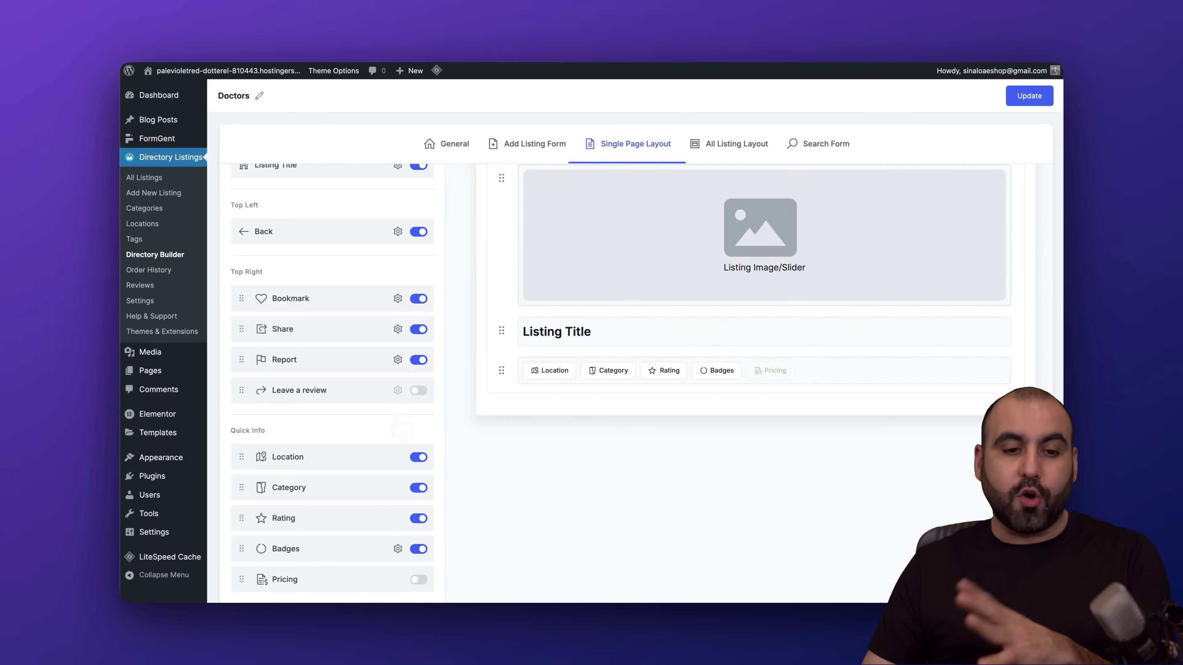
pyautogui.scroll(2, 398, 422)
pyautogui.scroll(1, 401, 431)
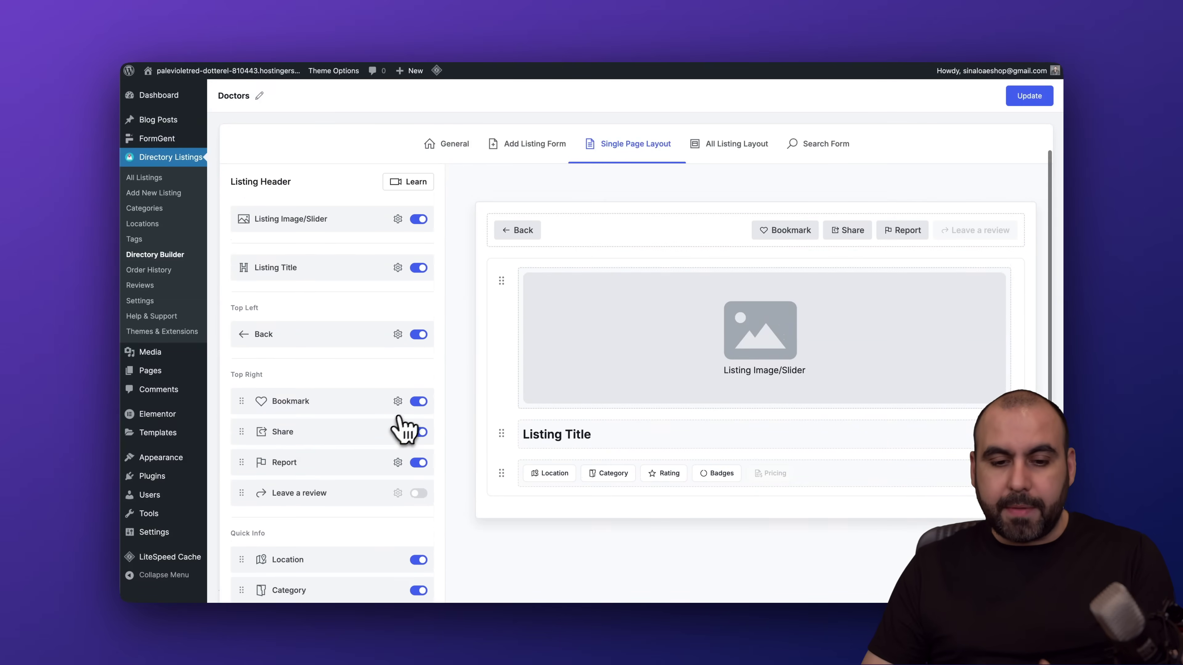
pyautogui.click(419, 402)
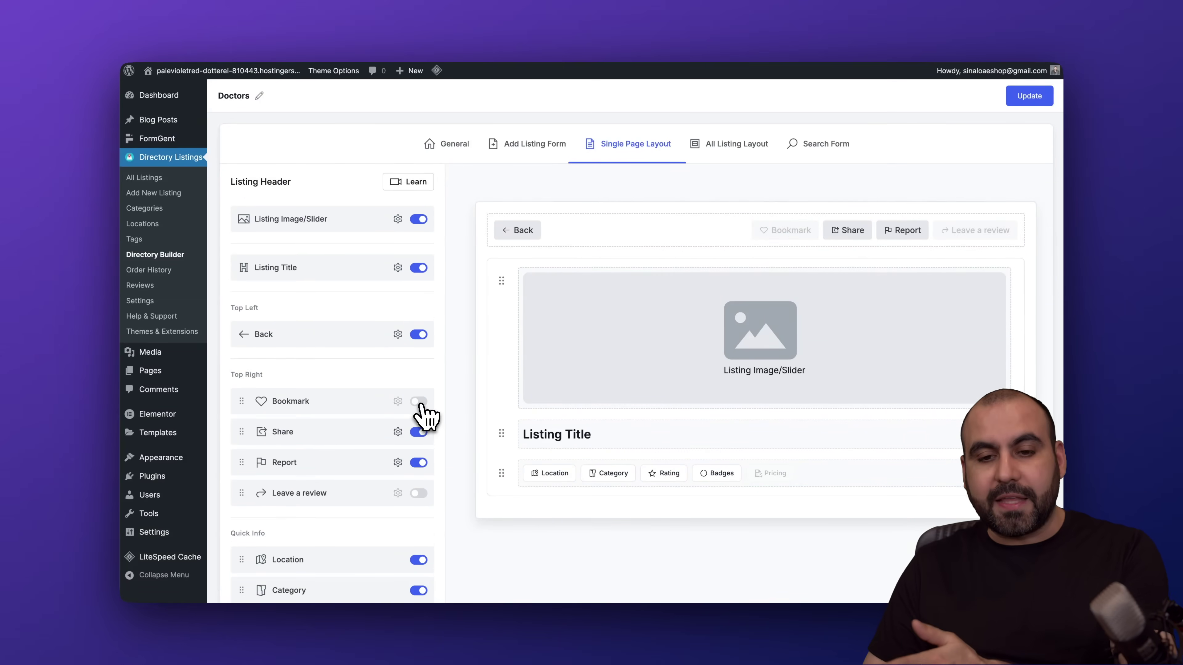
pyautogui.click(421, 404)
pyautogui.scroll(1, 418, 410)
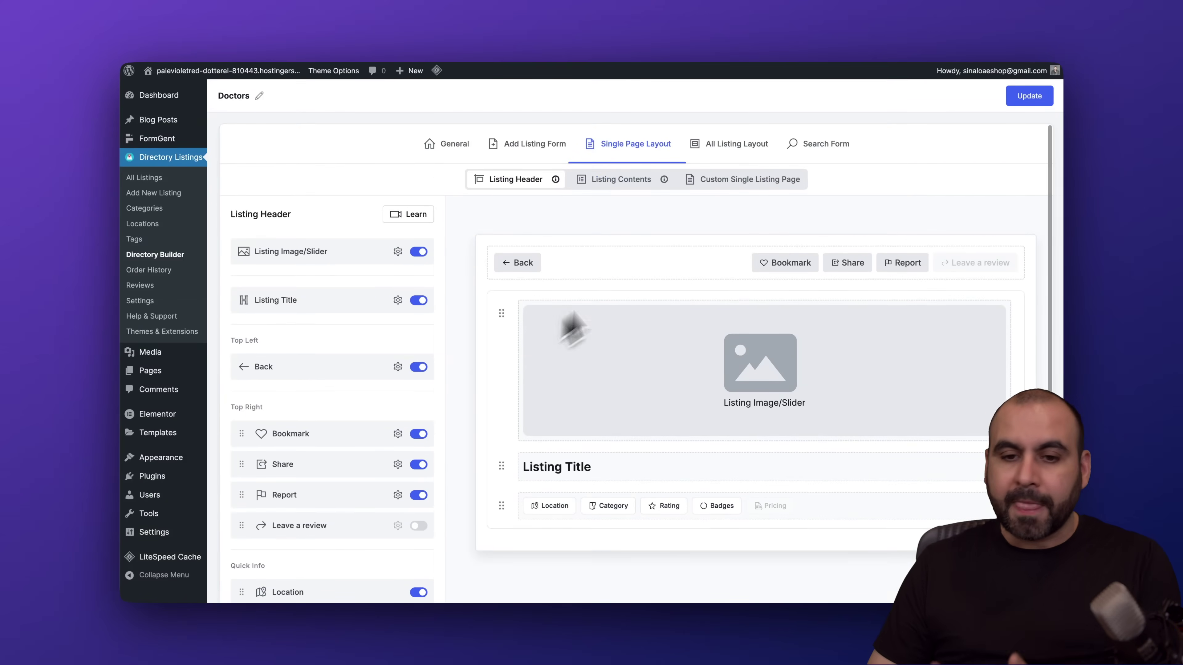
# - Try enabling a Custom Single Listing Page, disable it again, and bring up All Listing Layout
pyautogui.click(622, 180)
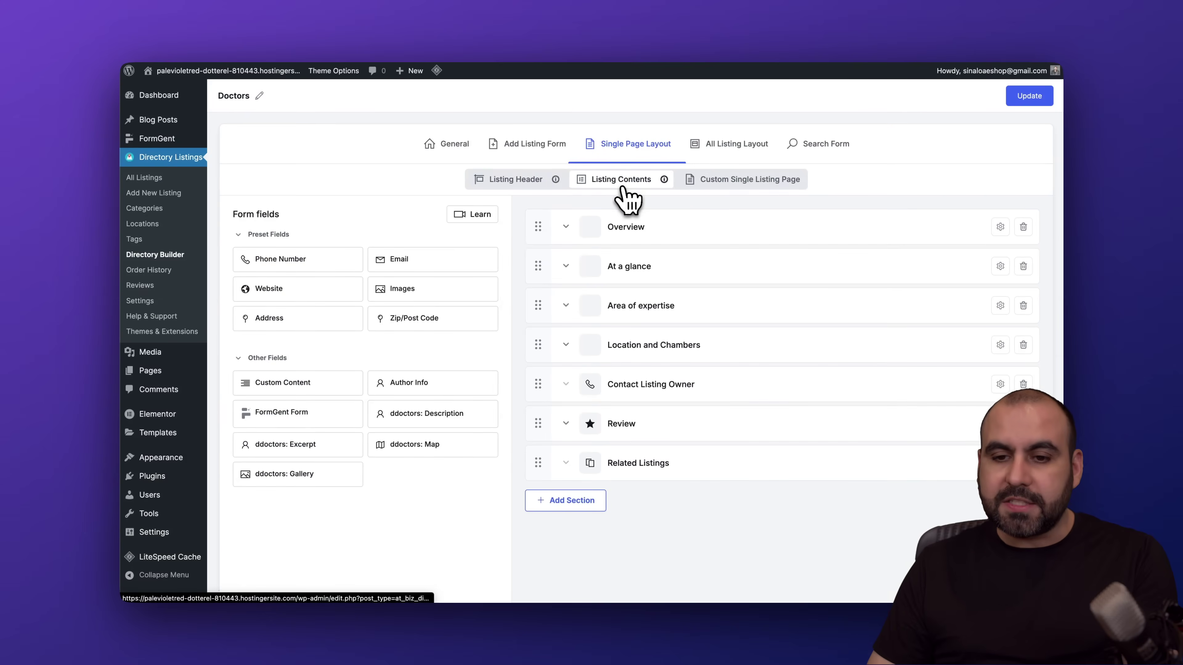
pyautogui.click(715, 182)
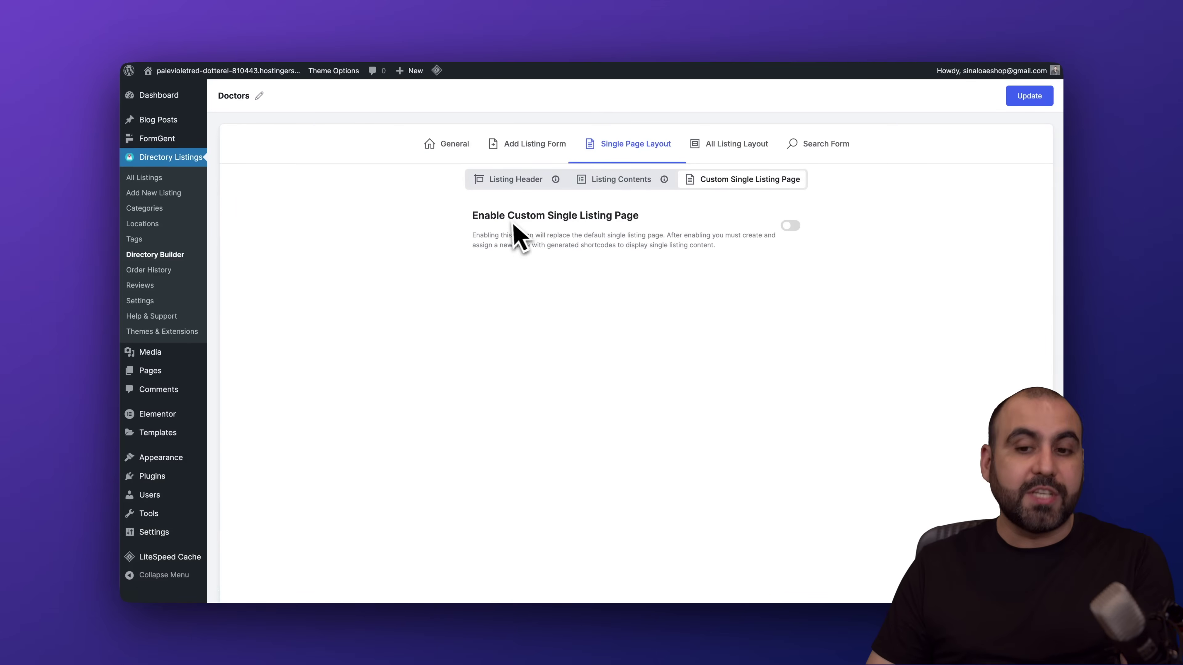
pyautogui.click(791, 226)
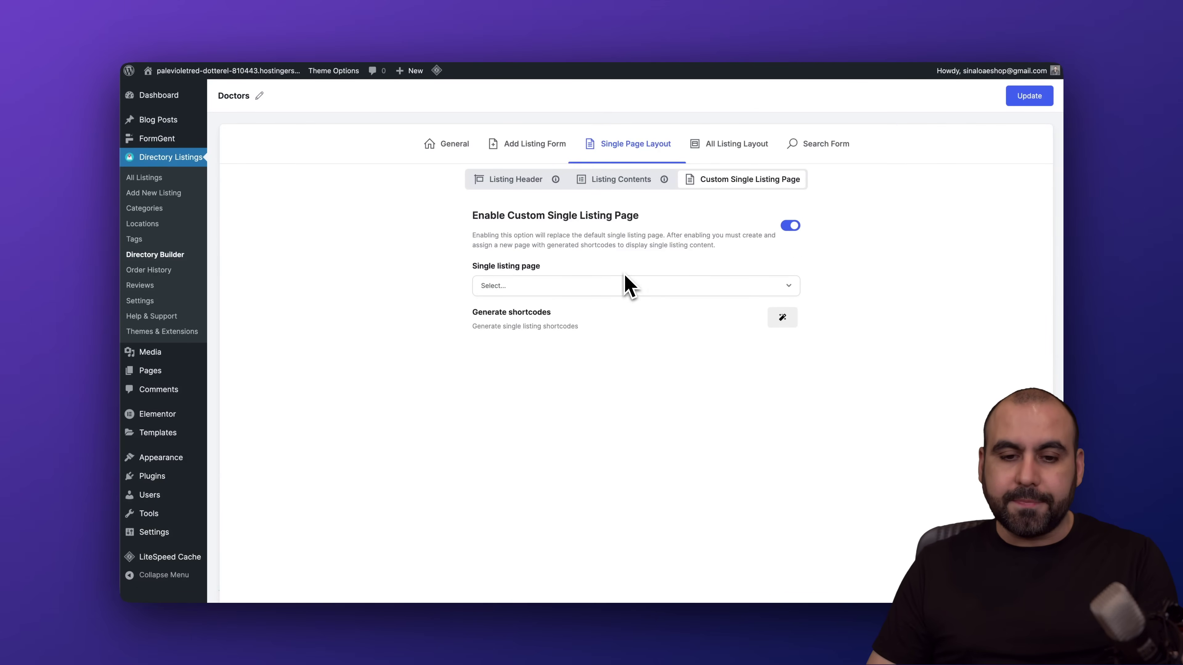
pyautogui.click(591, 294)
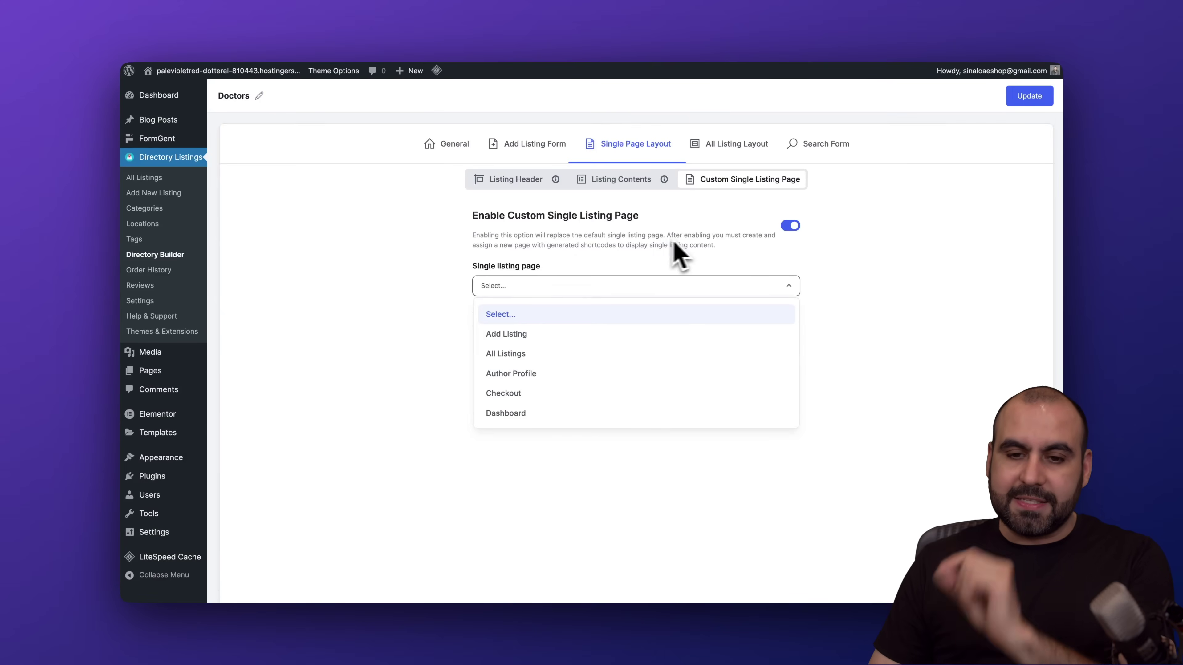
pyautogui.click(790, 226)
pyautogui.click(736, 144)
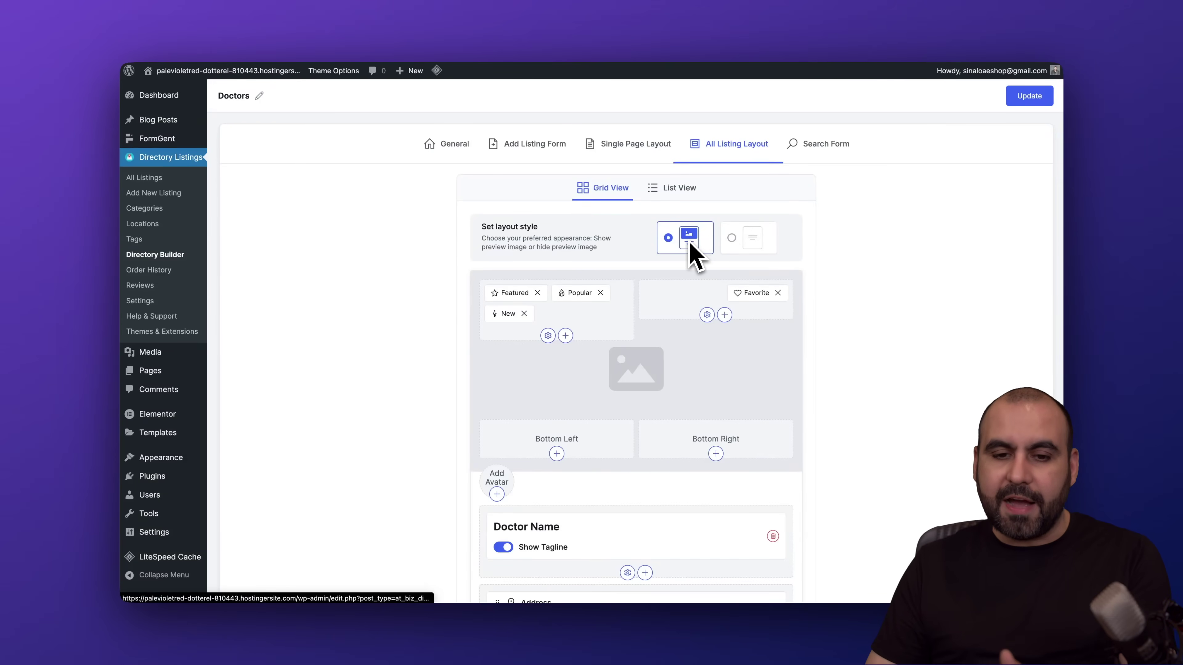
# - Keep the card style with preview image, then inspect the Search Bar's Category field in Search Form
pyautogui.click(746, 242)
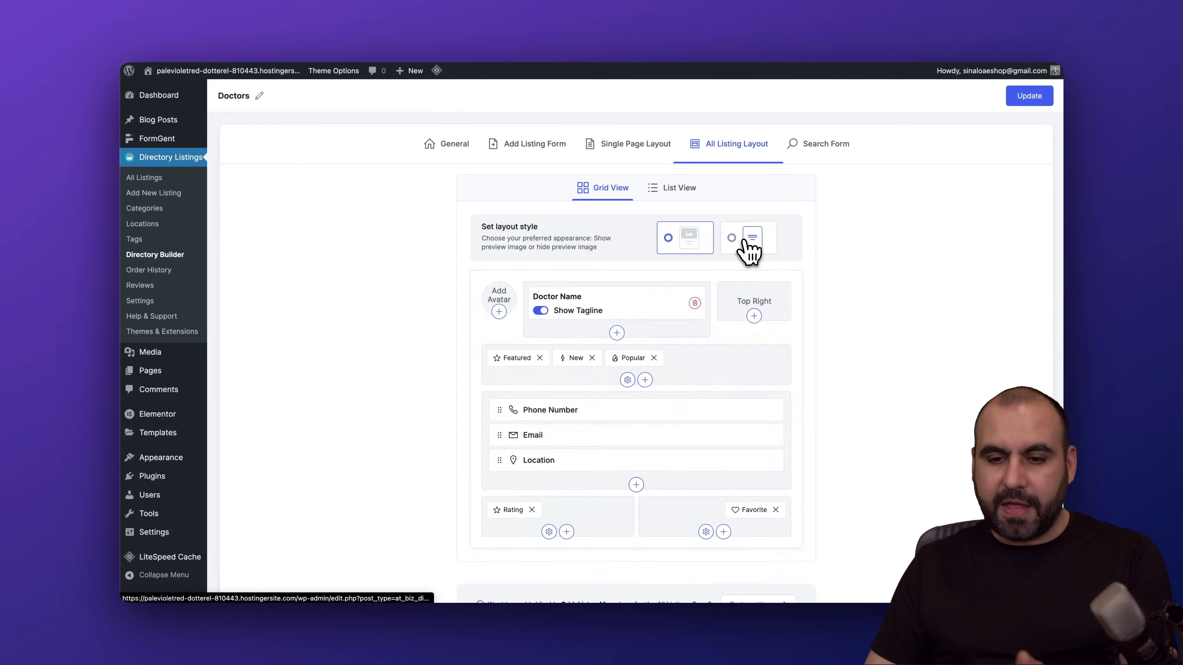
pyautogui.click(693, 247)
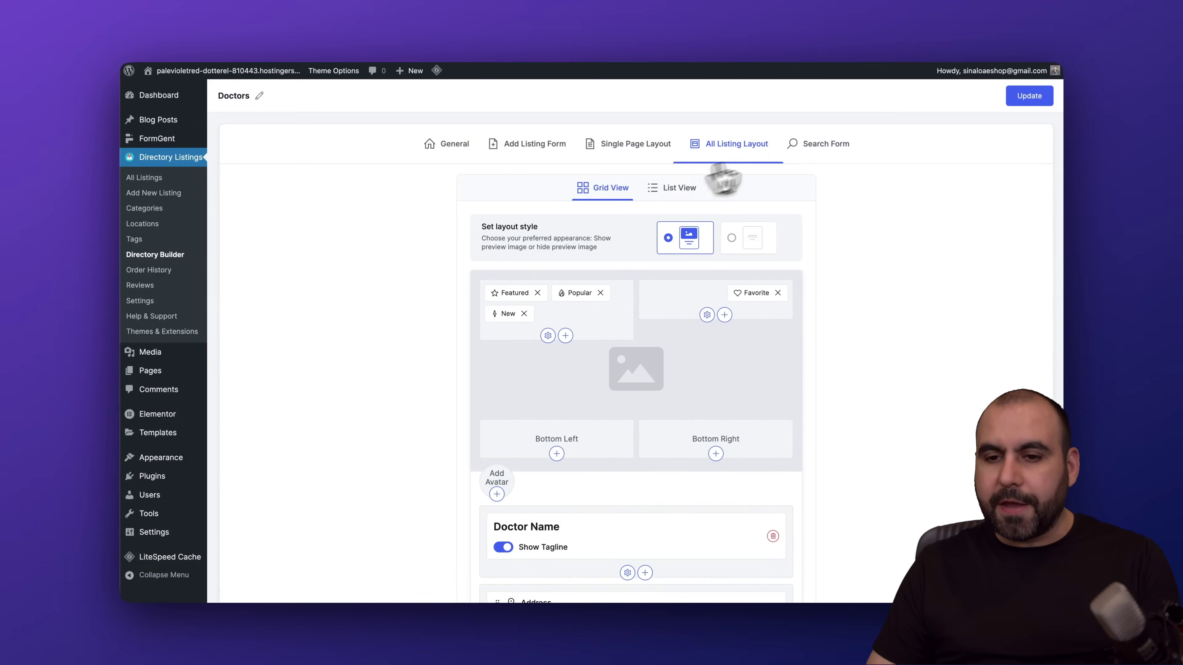
pyautogui.click(821, 152)
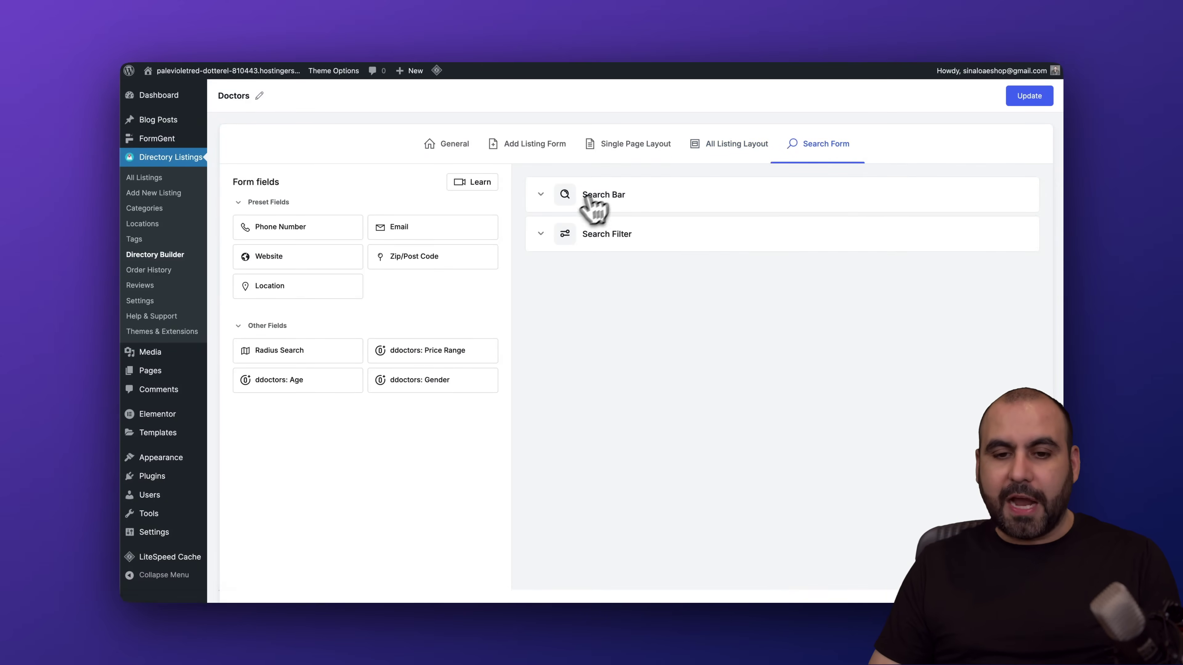
pyautogui.click(555, 195)
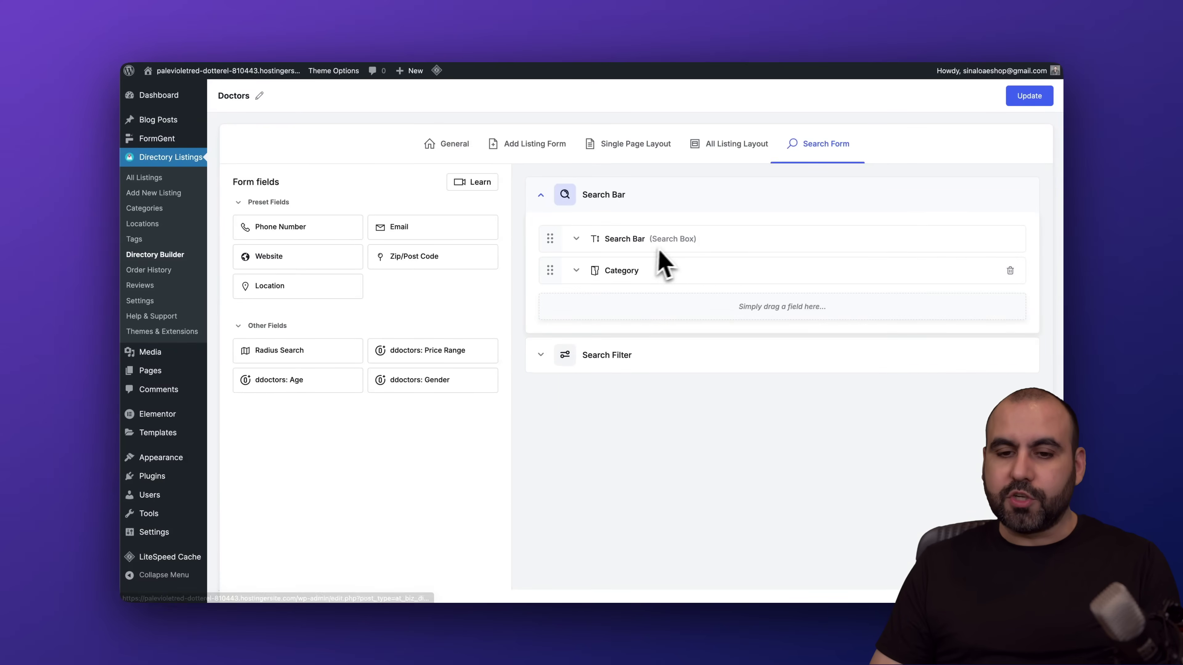
pyautogui.click(578, 270)
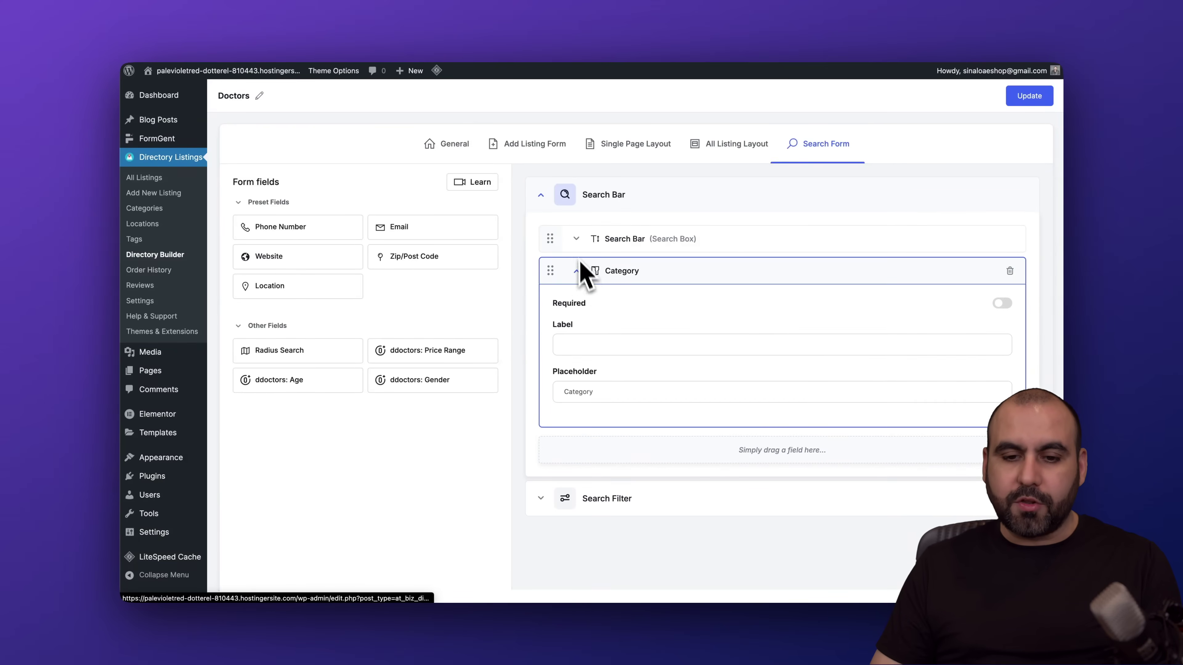
pyautogui.click(576, 238)
pyautogui.click(576, 238)
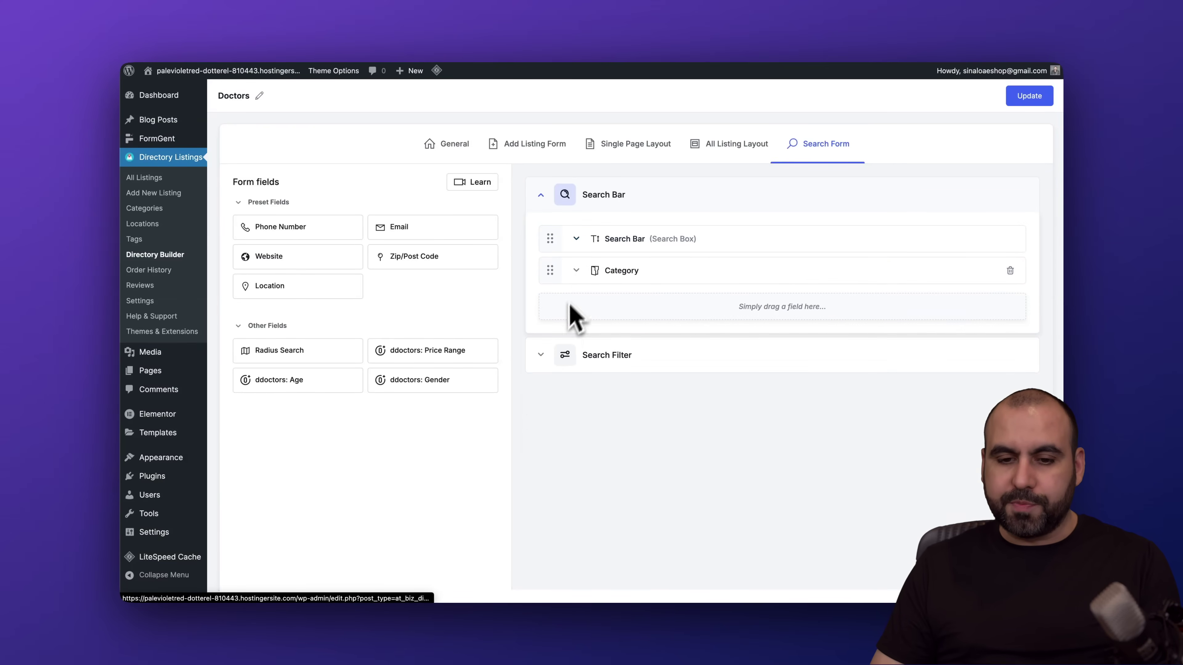
# - Show the Search Filter fields and cancel deleting Patient Satisfaction, keeping all four filters
pyautogui.click(562, 357)
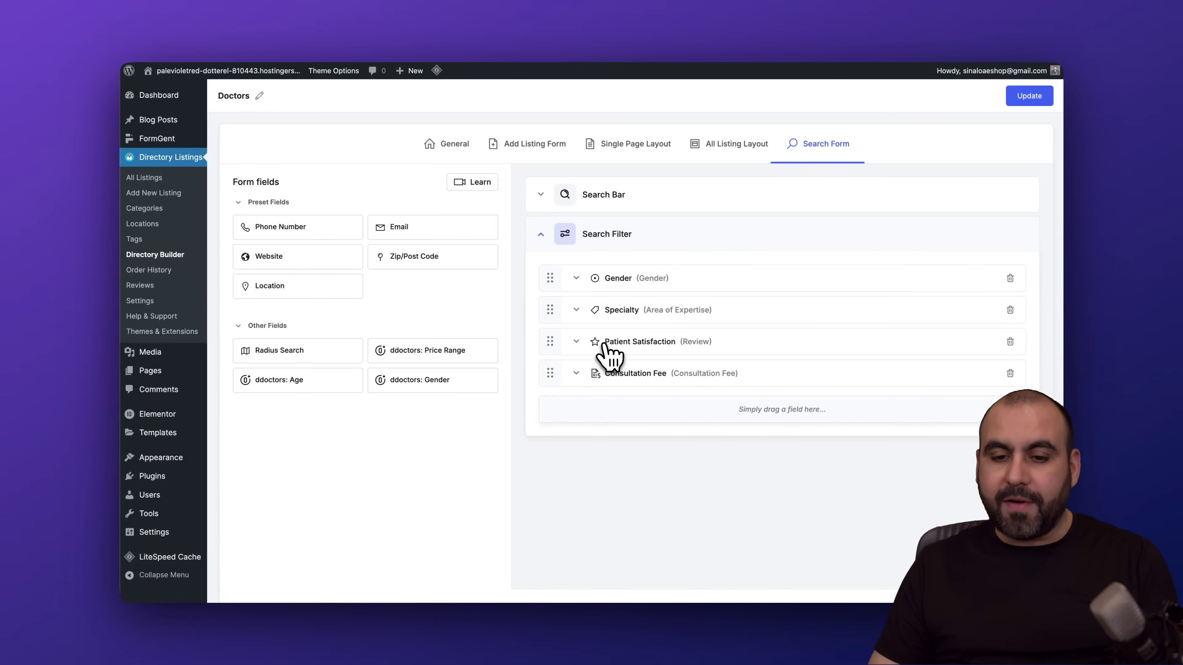
pyautogui.click(1010, 341)
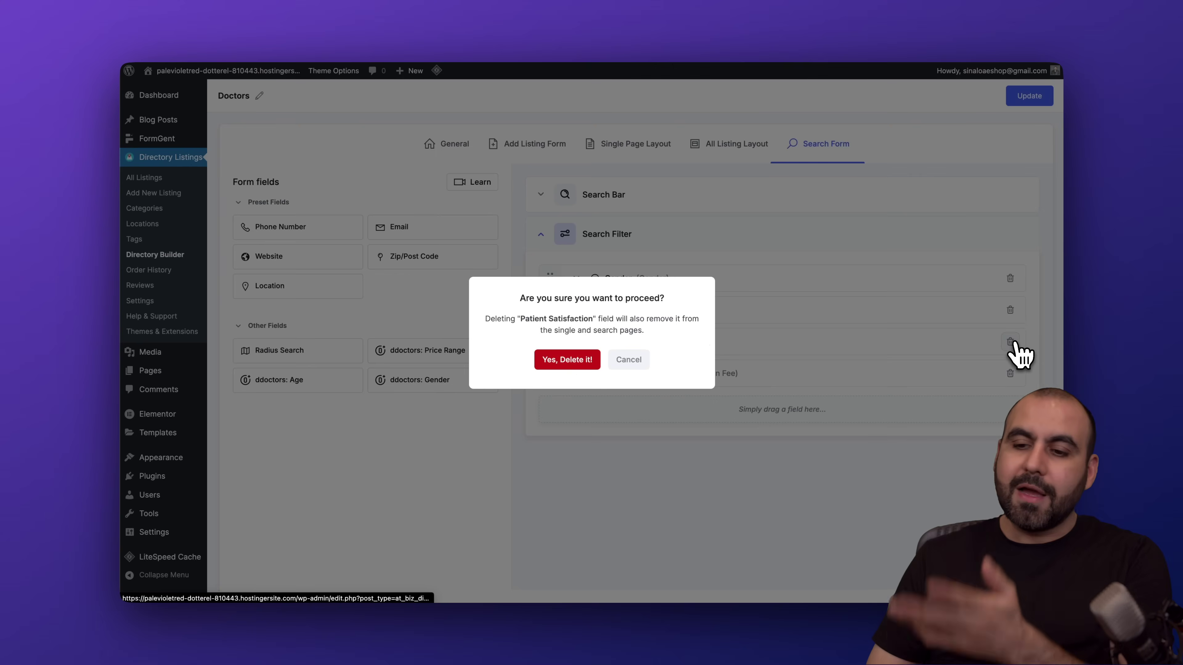
pyautogui.click(628, 359)
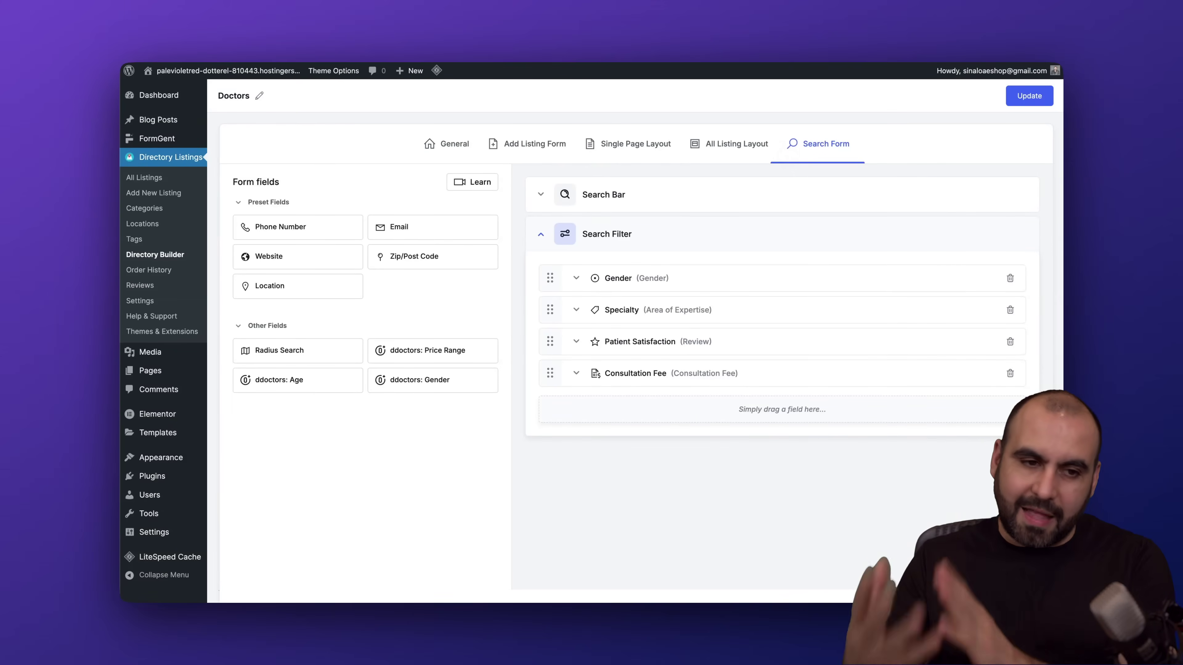
pyautogui.click(152, 270)
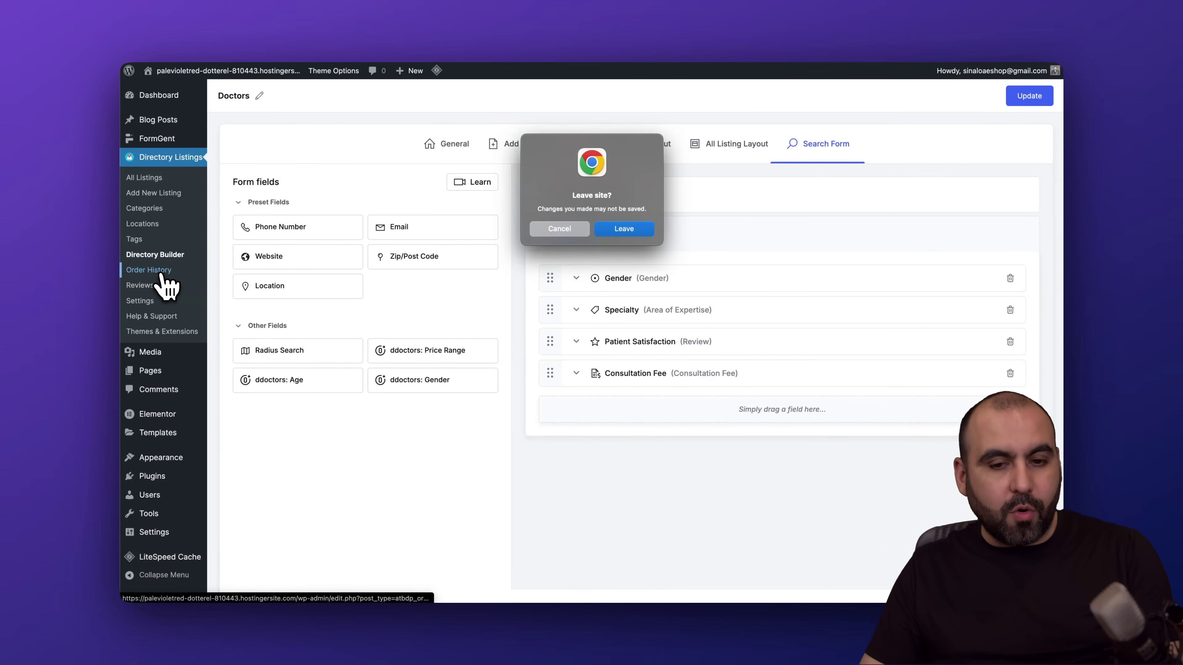
# - Leave the directory builder without saving, then open the Reviews page and the Directory Listings Settings page
pyautogui.click(628, 233)
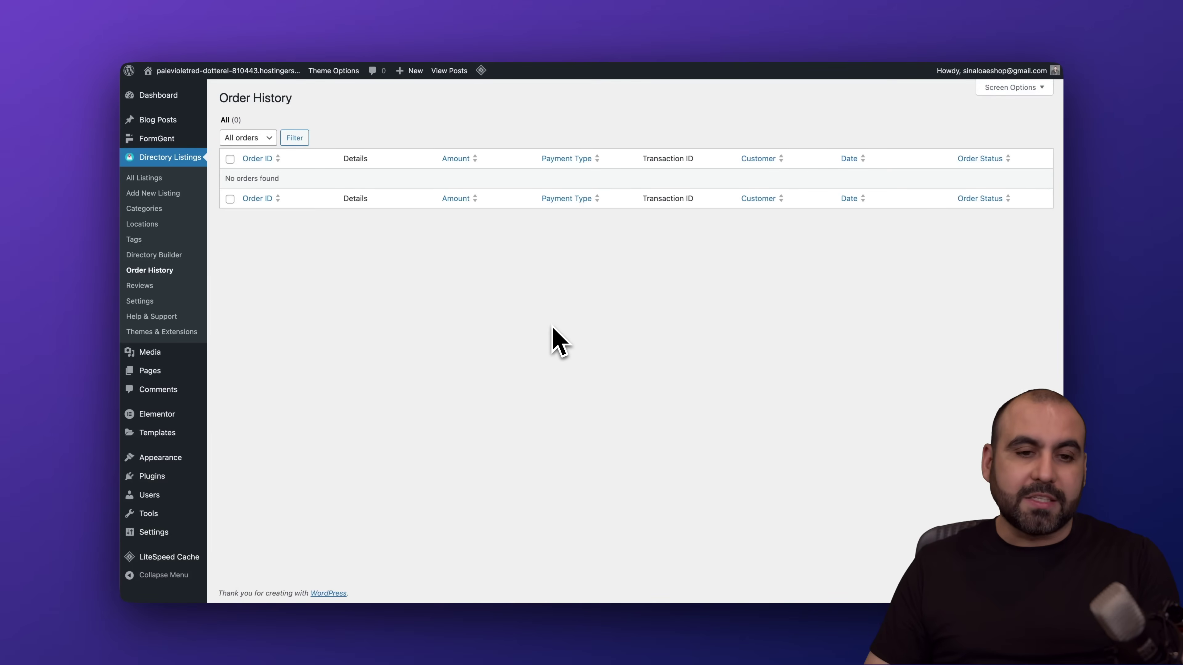
pyautogui.click(147, 289)
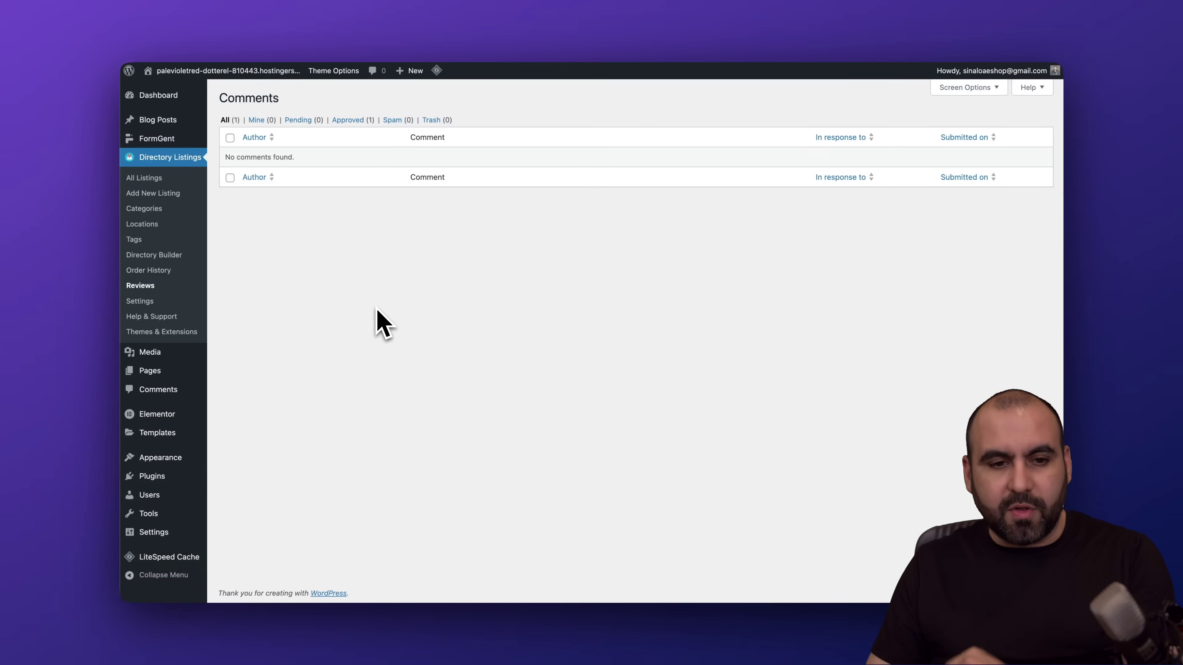
pyautogui.click(140, 301)
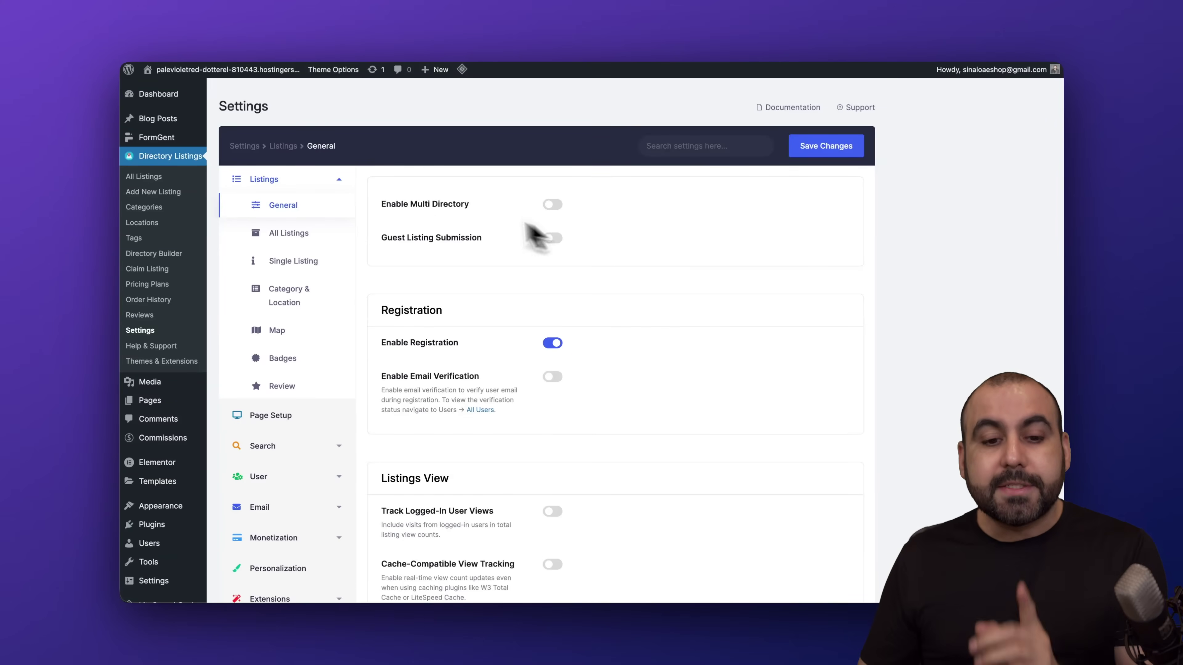
# - Enable Multi Directory, close the Create New Directory dialog, and reopen Directorist Settings
pyautogui.click(552, 205)
pyautogui.click(633, 373)
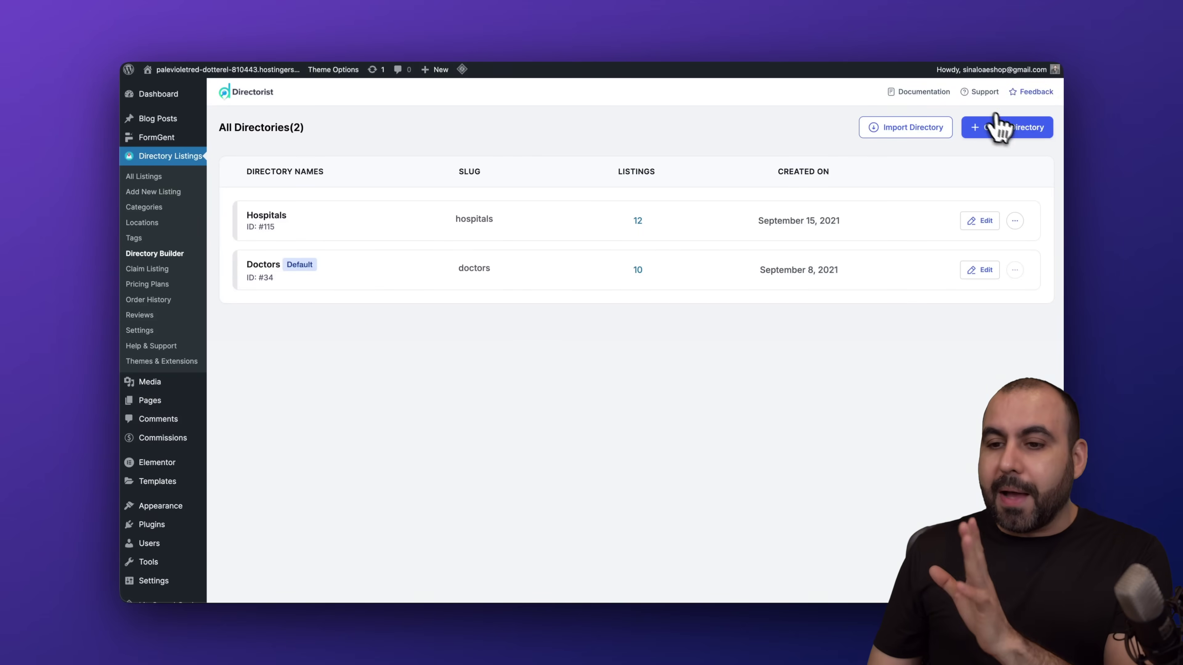
pyautogui.click(1001, 128)
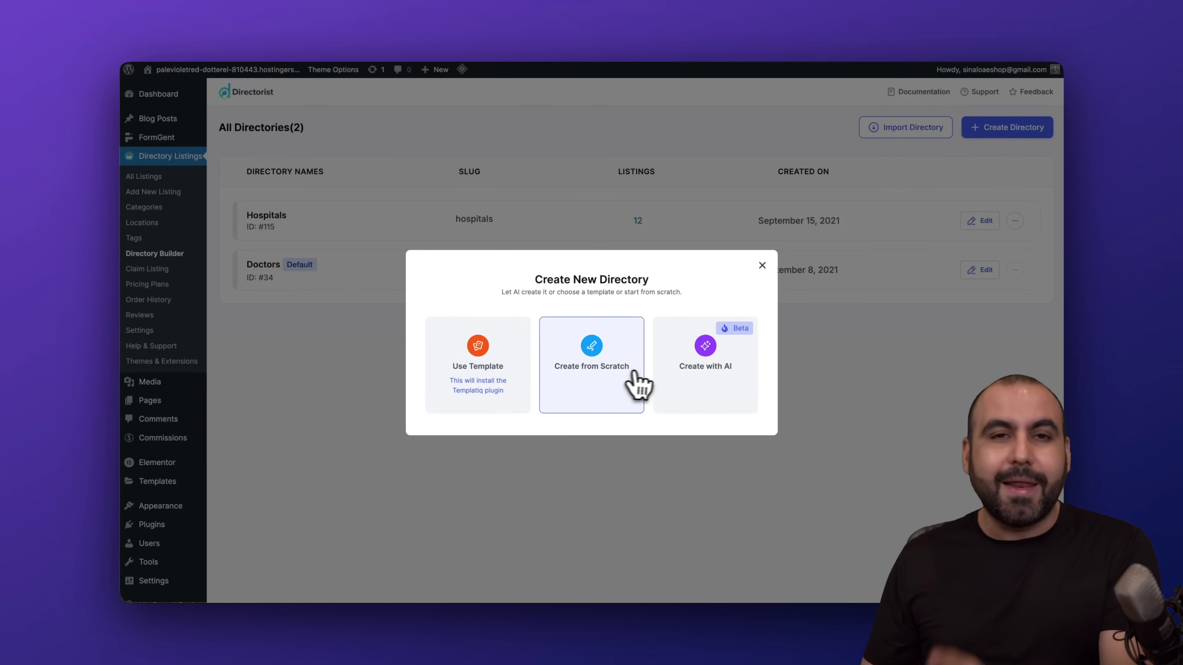
pyautogui.click(762, 265)
pyautogui.click(157, 327)
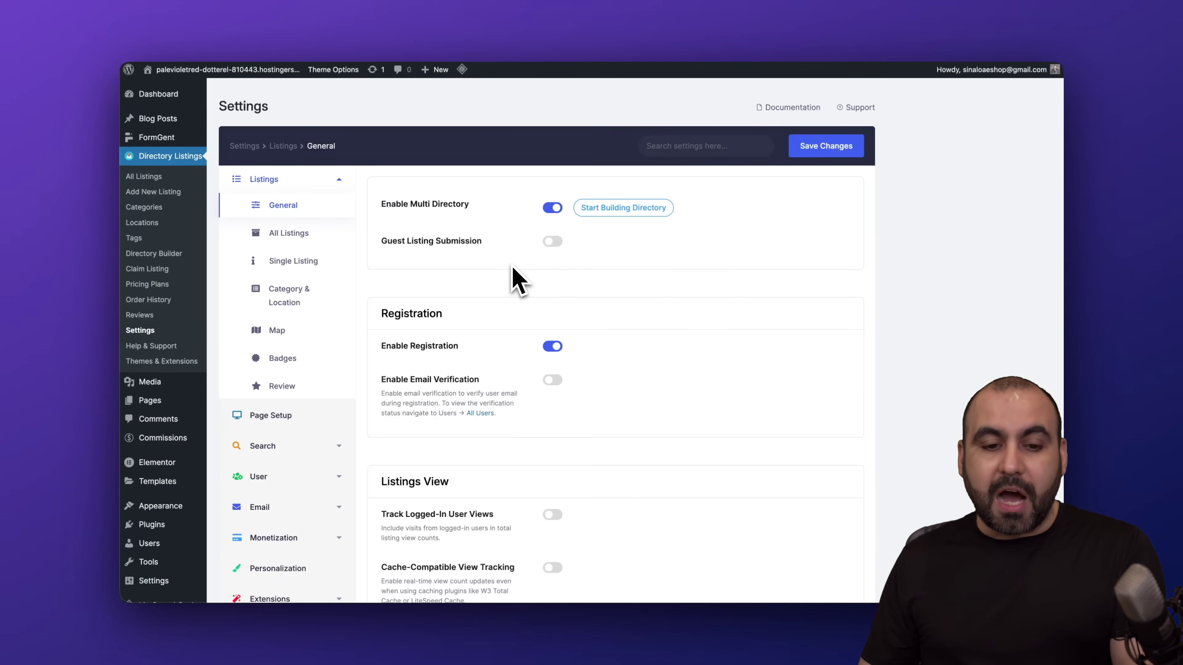
# - Turn on Guest Listing Submission in the general listing settings
pyautogui.click(558, 245)
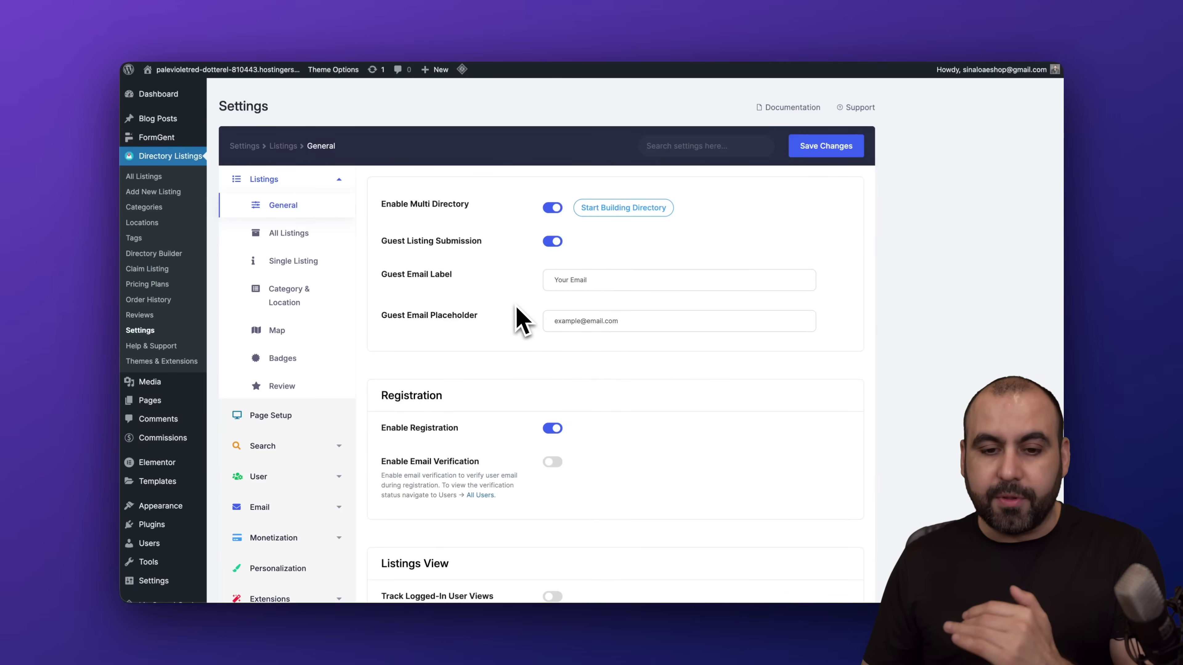
pyautogui.scroll(-6, 516, 310)
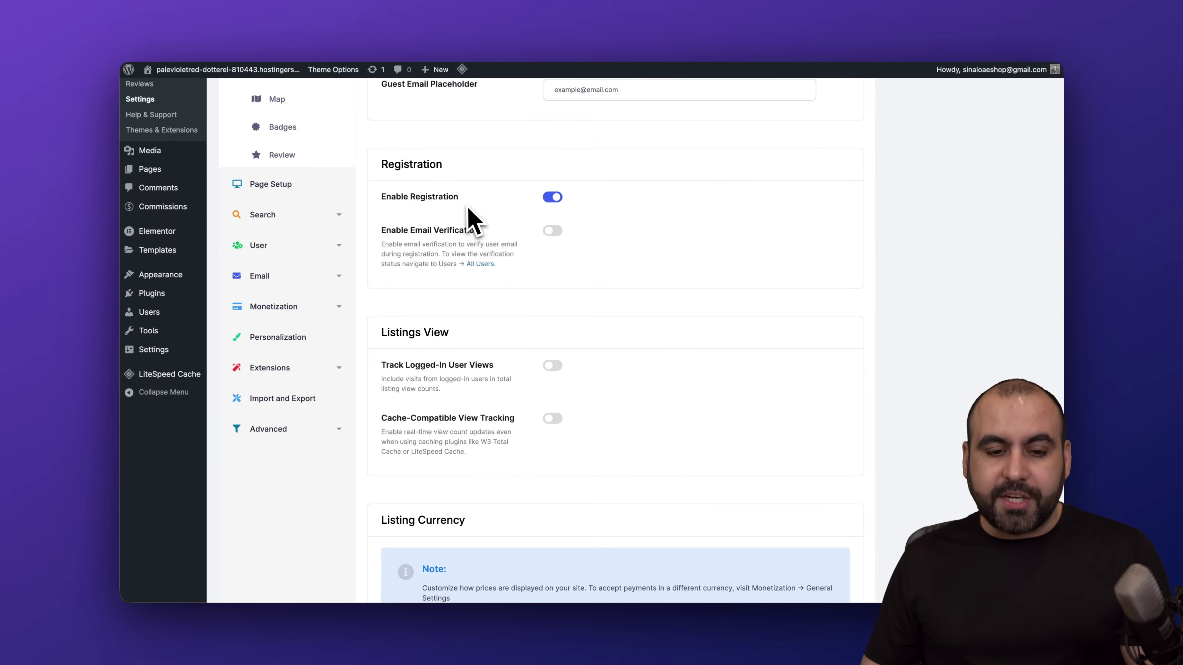
pyautogui.scroll(6, 497, 378)
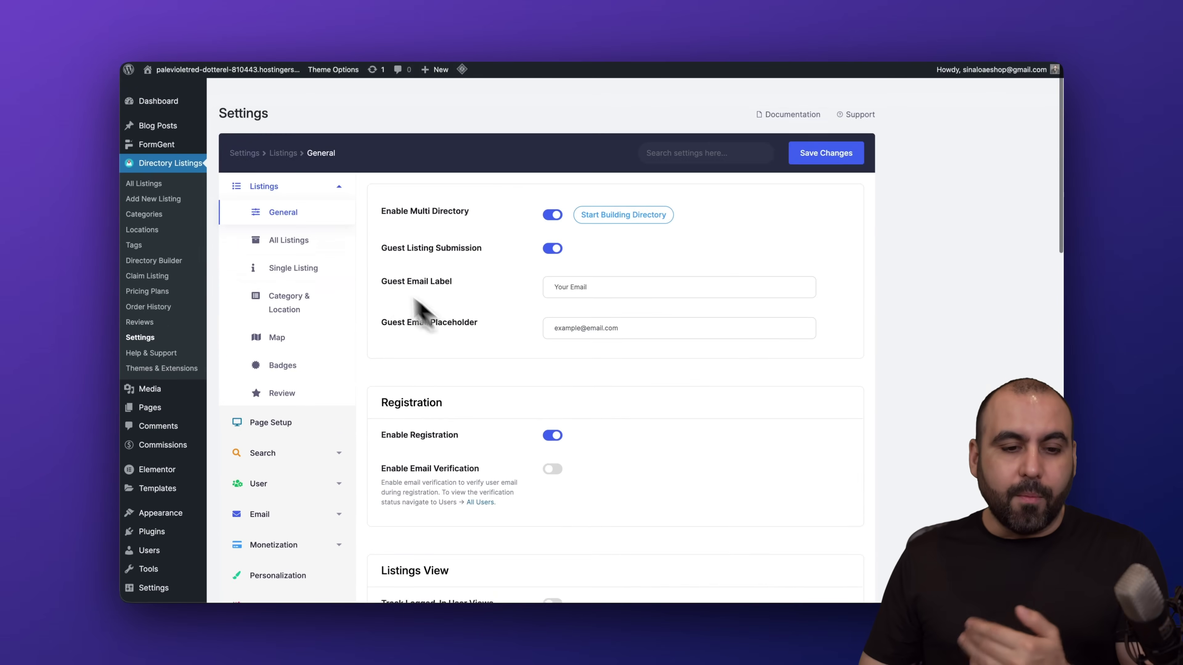
# - Browse the All Listings, Single Listing, Category & Location, Map, Badges and Review settings
pyautogui.click(293, 237)
pyautogui.click(300, 262)
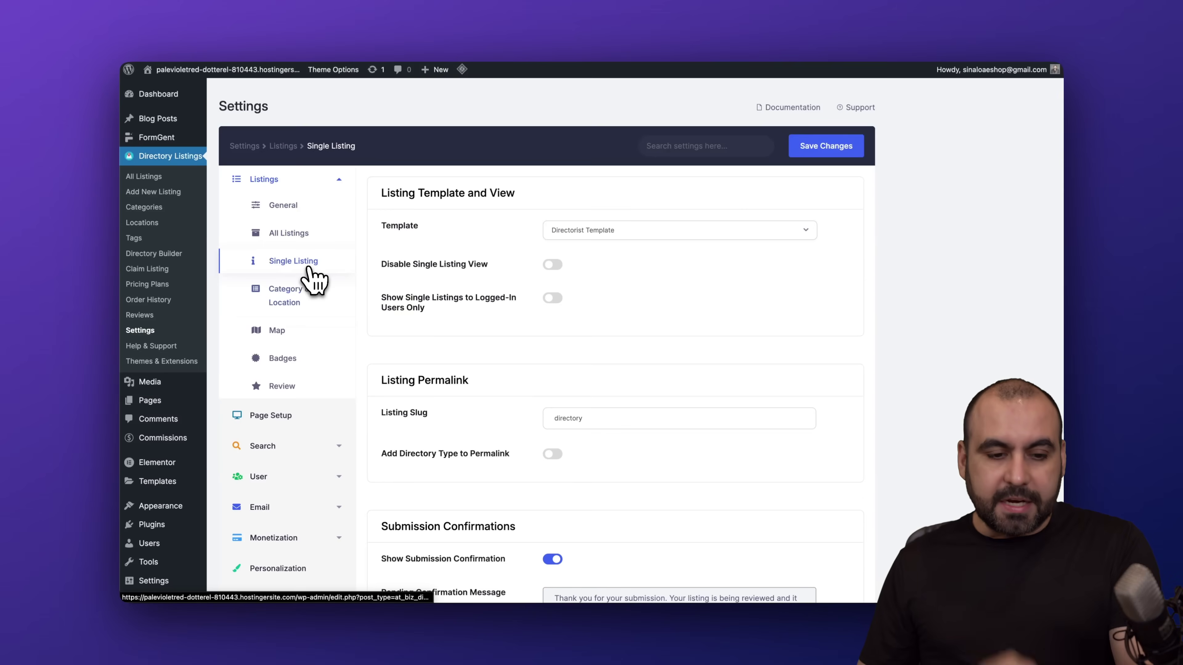
pyautogui.click(309, 302)
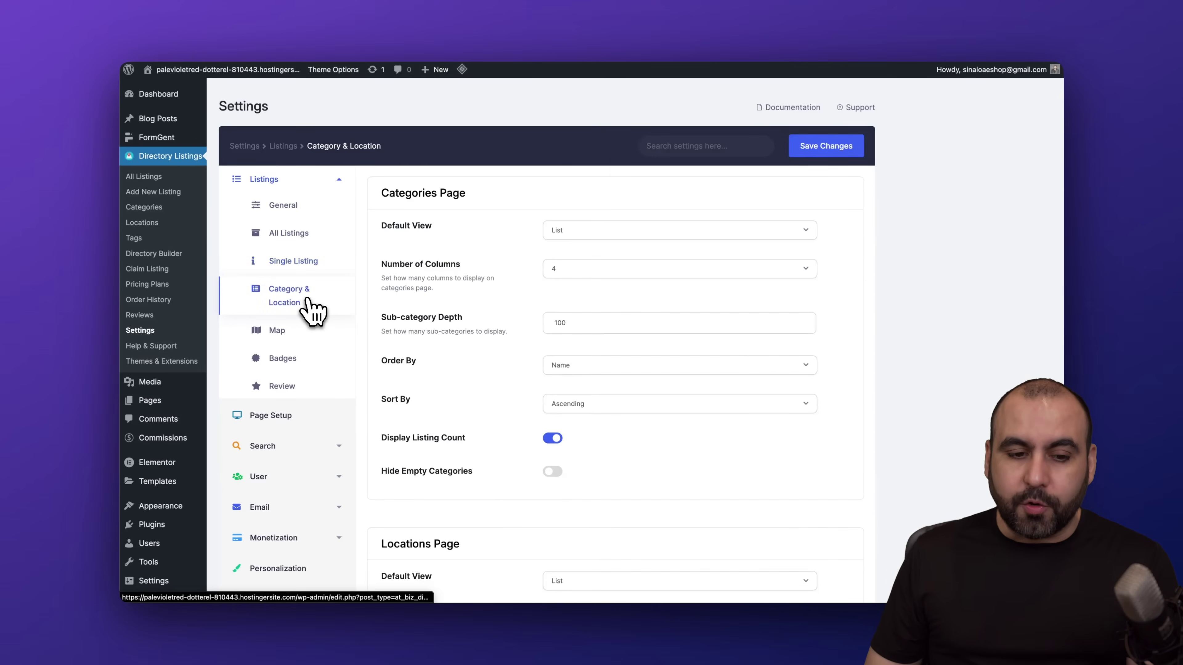
pyautogui.click(314, 332)
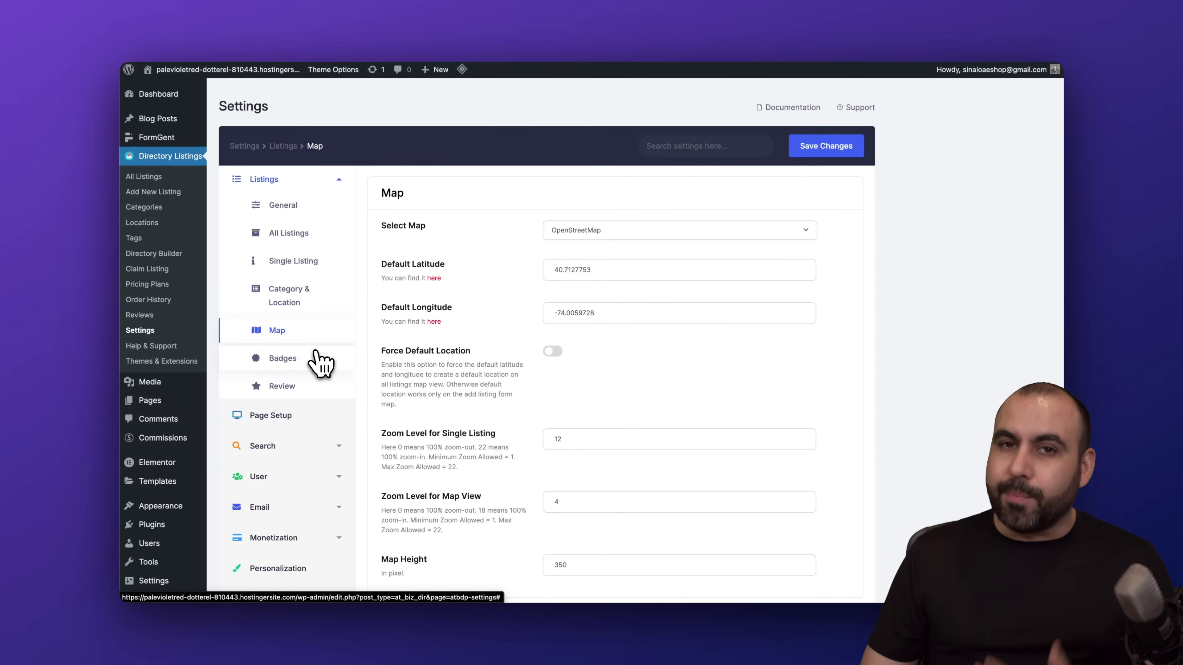
pyautogui.click(320, 359)
pyautogui.click(316, 388)
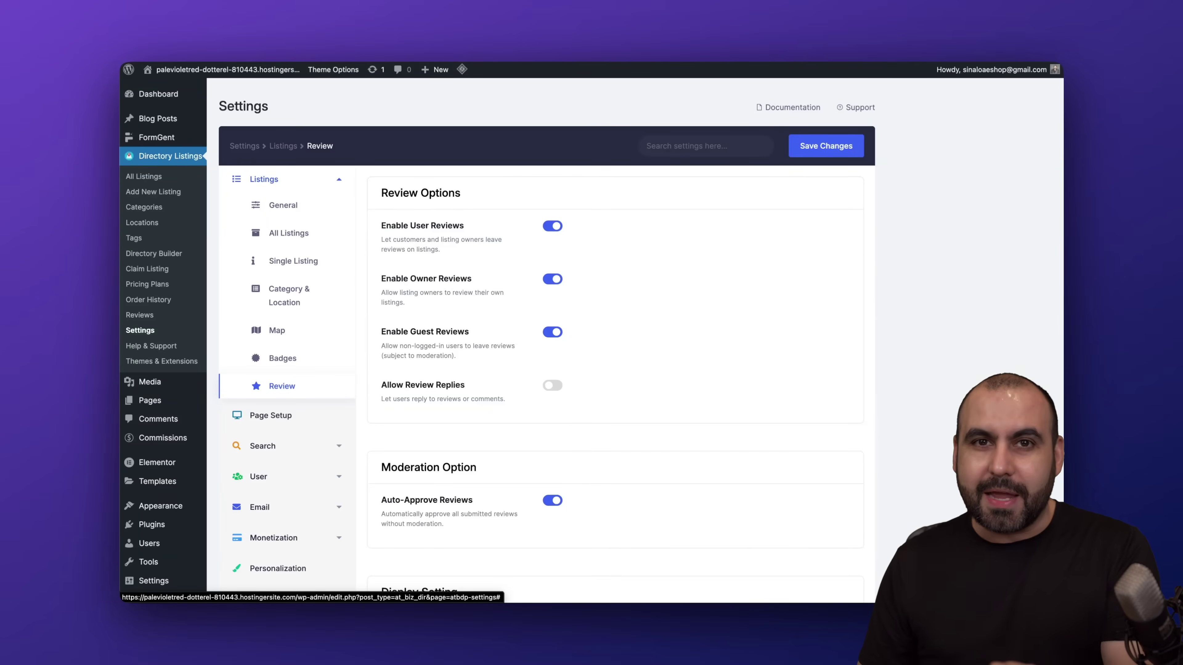
# - Return to the Directory Builder list and start creating a new directory
pyautogui.click(154, 253)
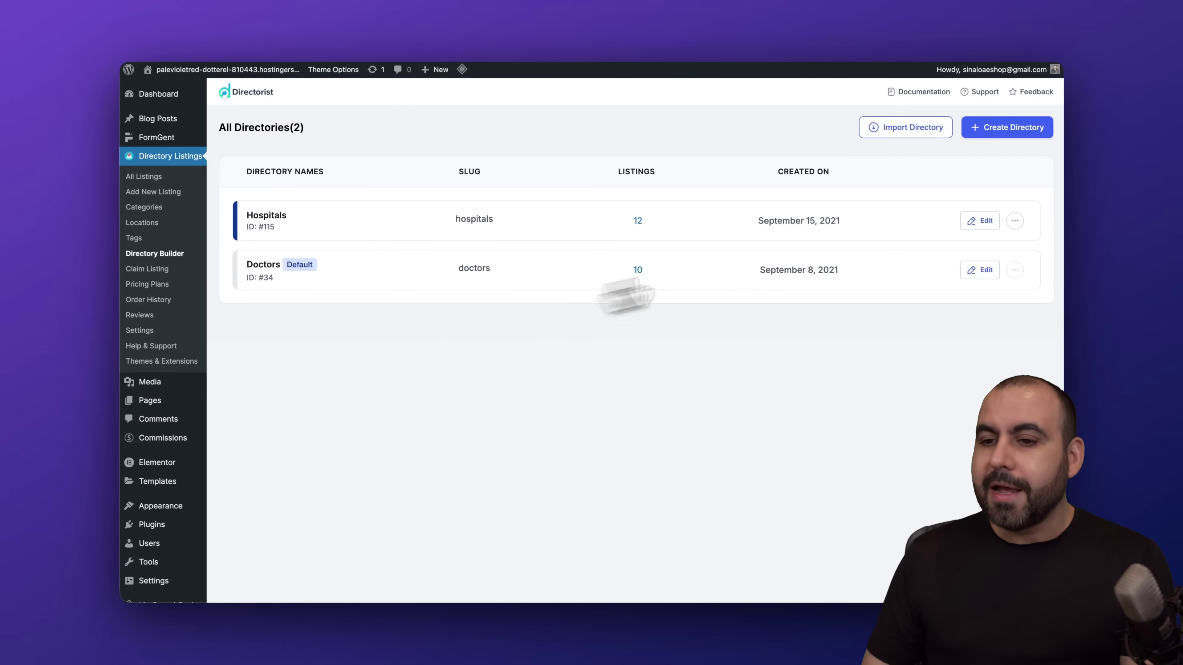
pyautogui.click(1016, 136)
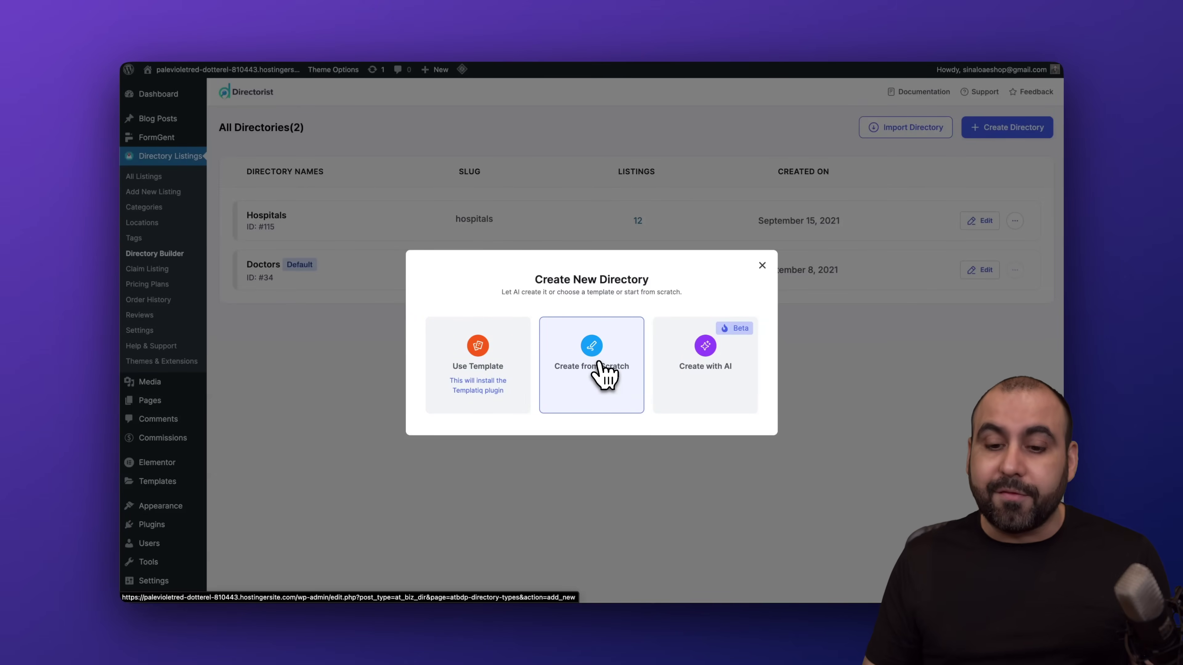
# - Choose Create with AI and name the directory 'University Listing'
pyautogui.click(723, 365)
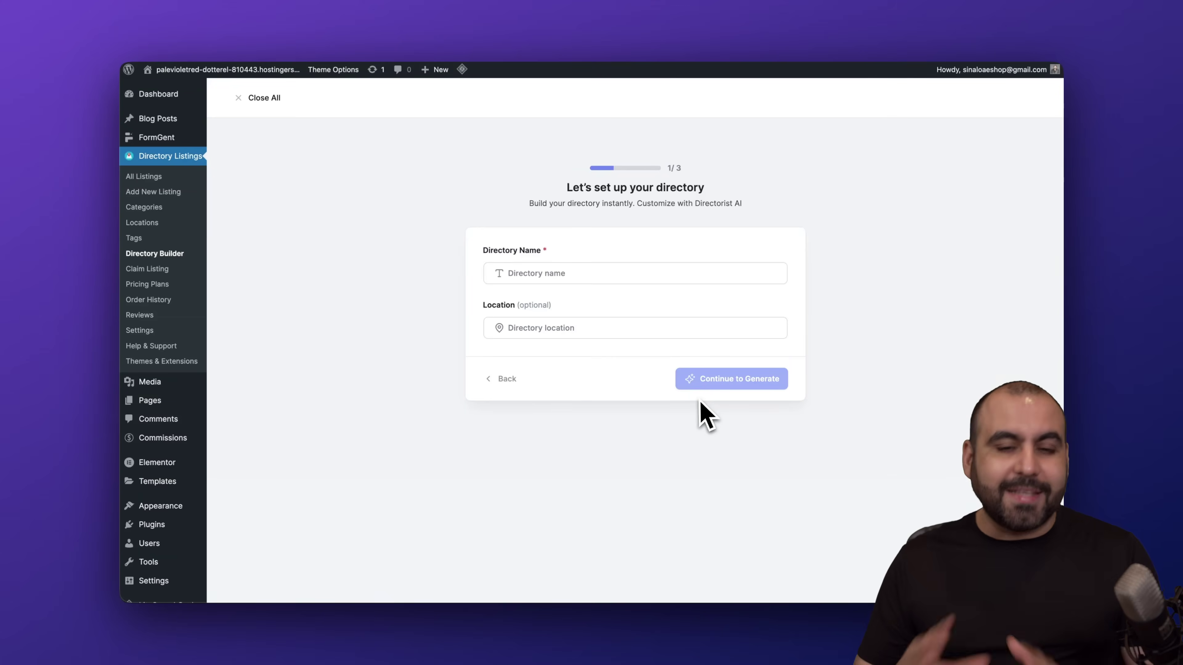
pyautogui.click(575, 277)
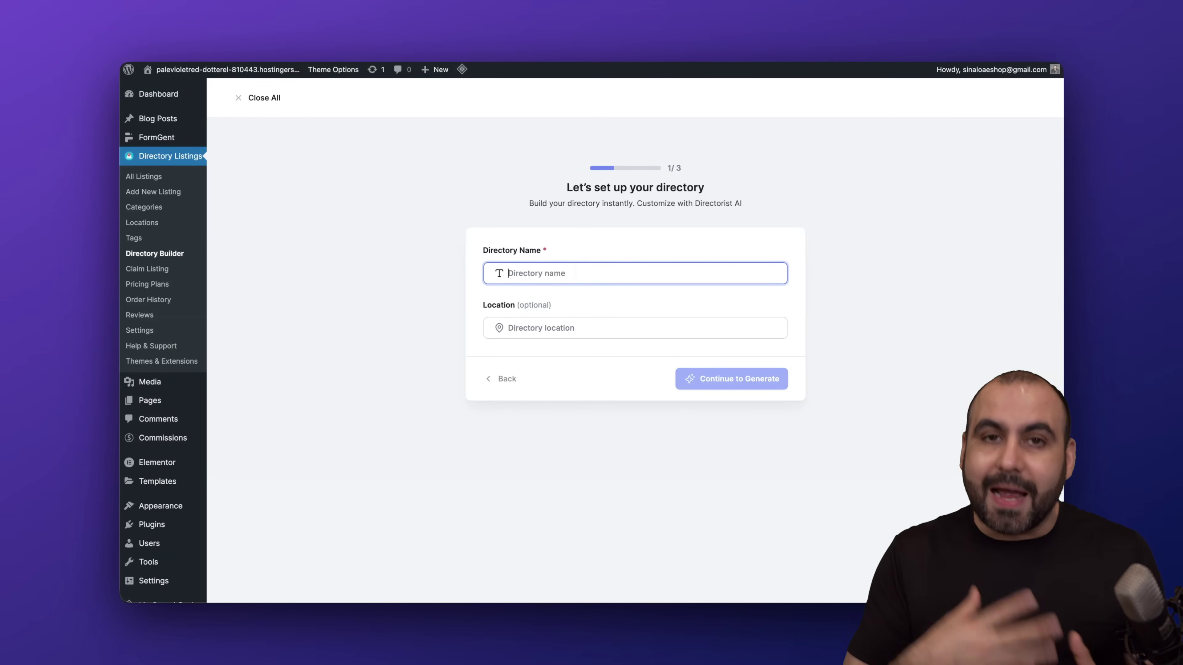
pyautogui.write('University Listing')
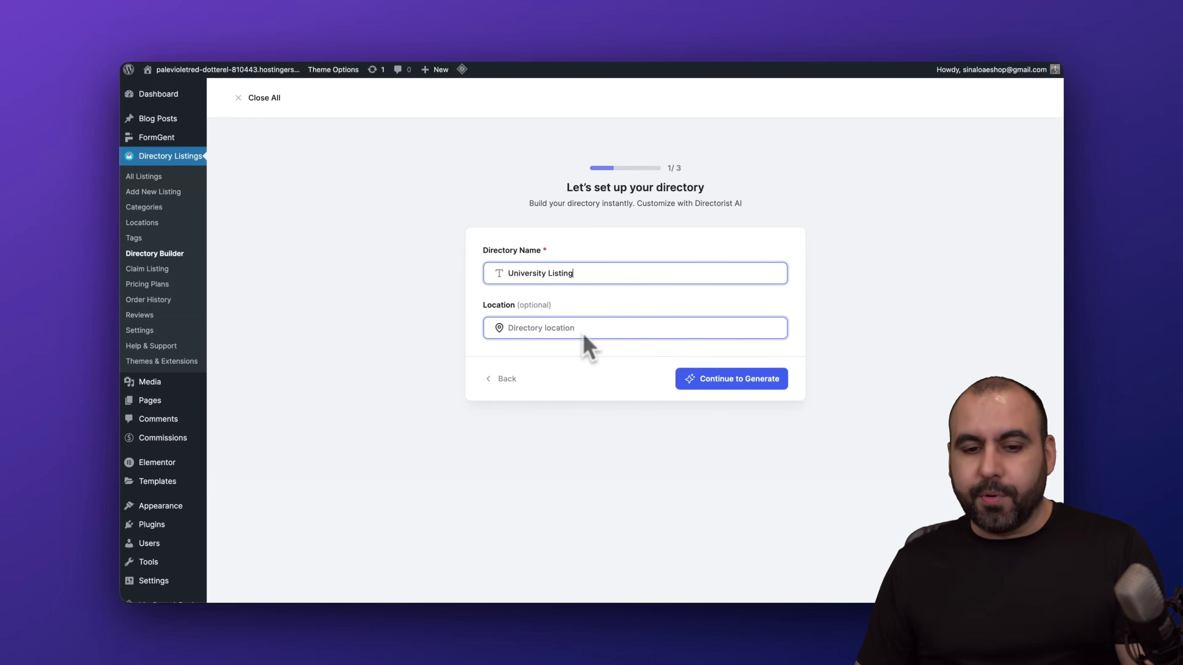
pyautogui.click(713, 379)
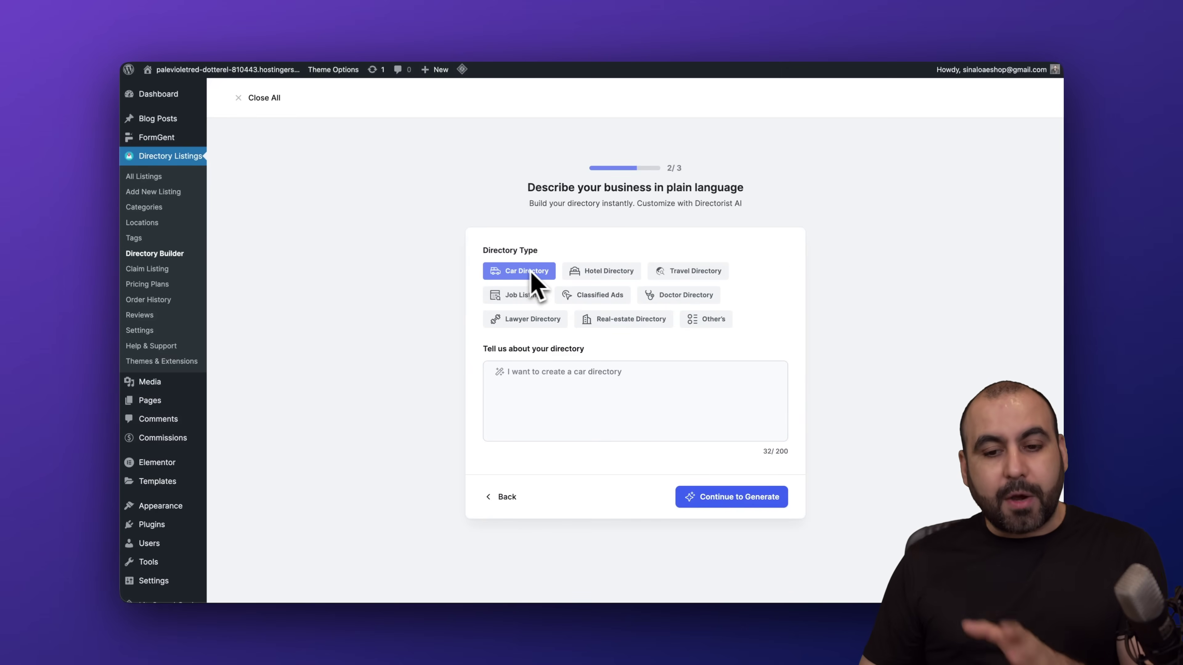
# - Set a custom directory type: university listings for campuses in the USA, then continue to keywords
pyautogui.click(707, 321)
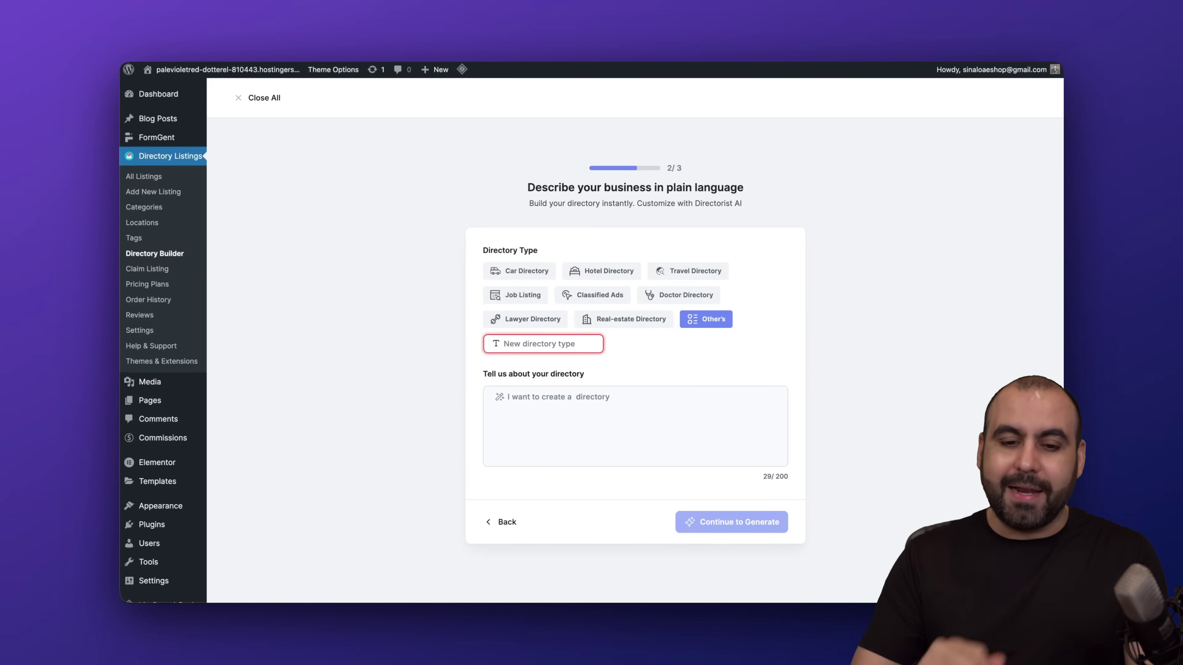
pyautogui.write('University listings for campus located in USA')
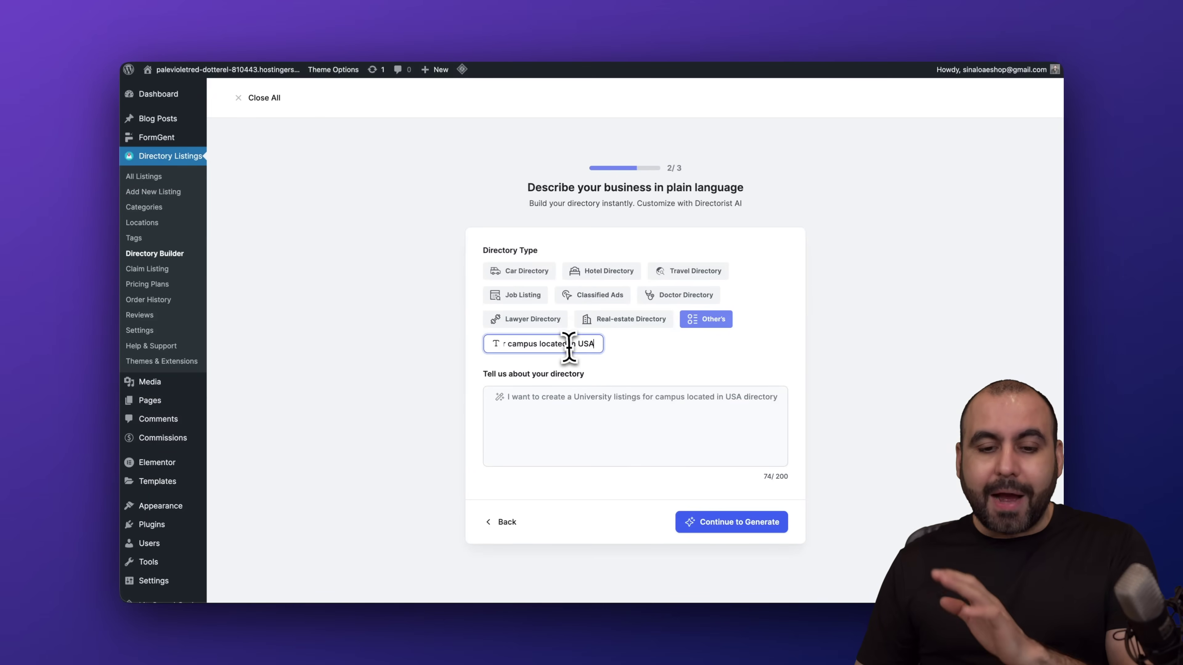
pyautogui.moveTo(568, 345); pyautogui.dragTo(482, 347)
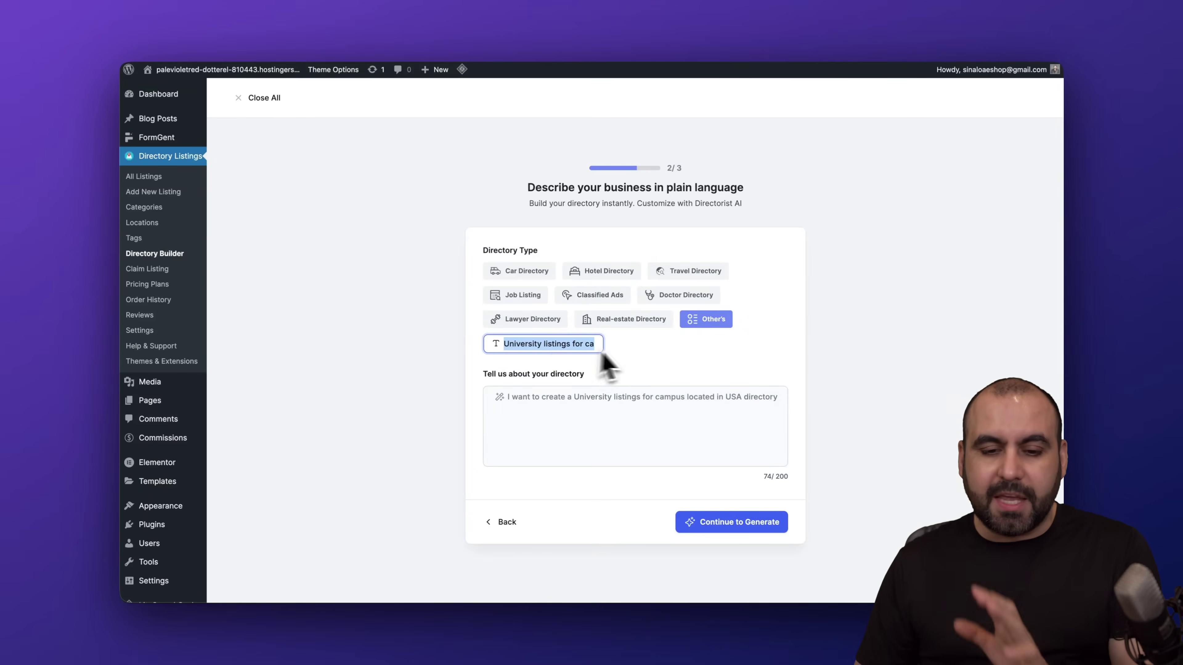
pyautogui.click(631, 353)
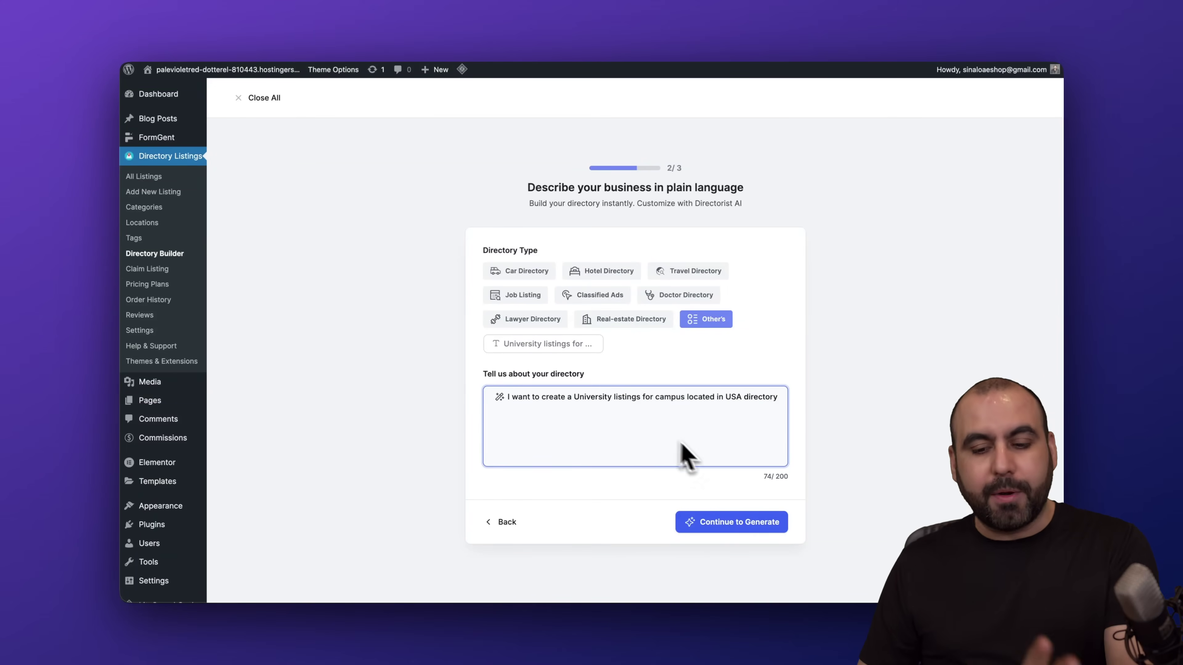
pyautogui.click(729, 525)
pyautogui.click(599, 286)
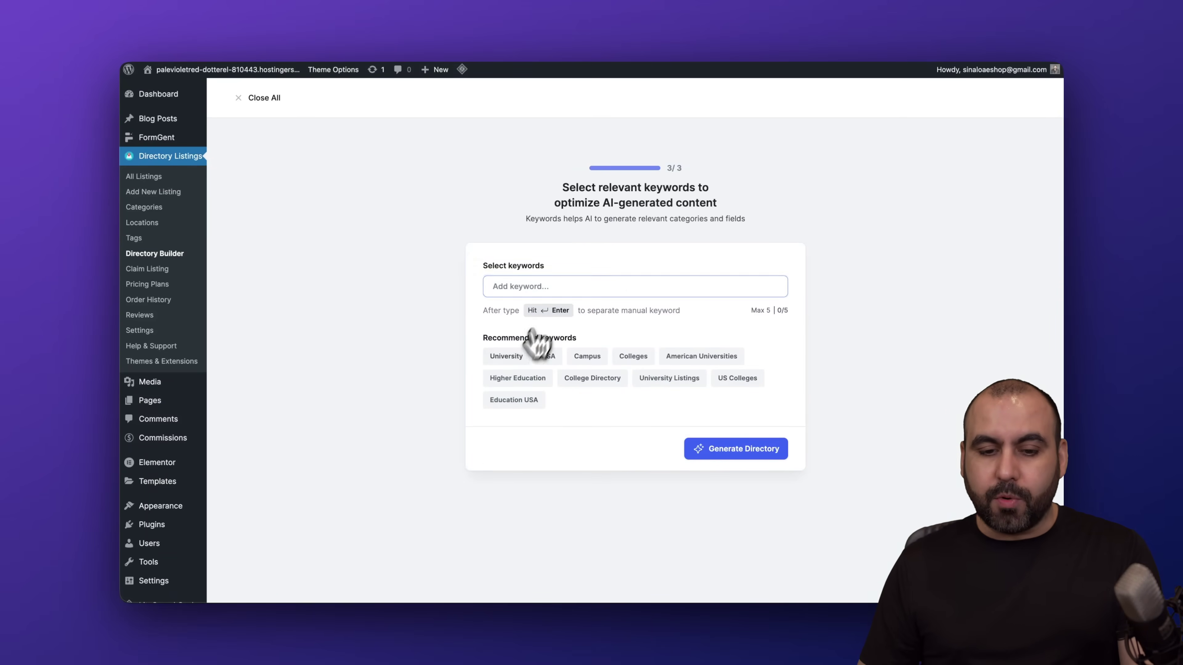
# - Add keywords University, USA, Campus, Colleges and American Universities, and generate the directory fields
pyautogui.click(507, 357)
pyautogui.click(497, 358)
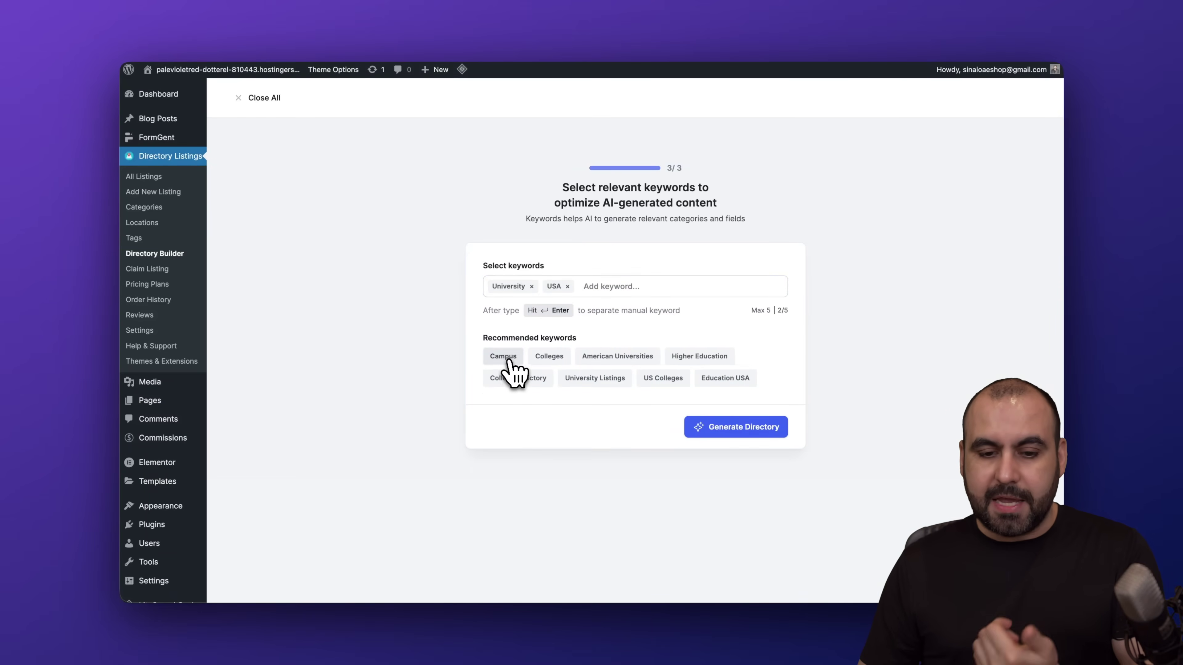
pyautogui.click(505, 361)
pyautogui.click(512, 362)
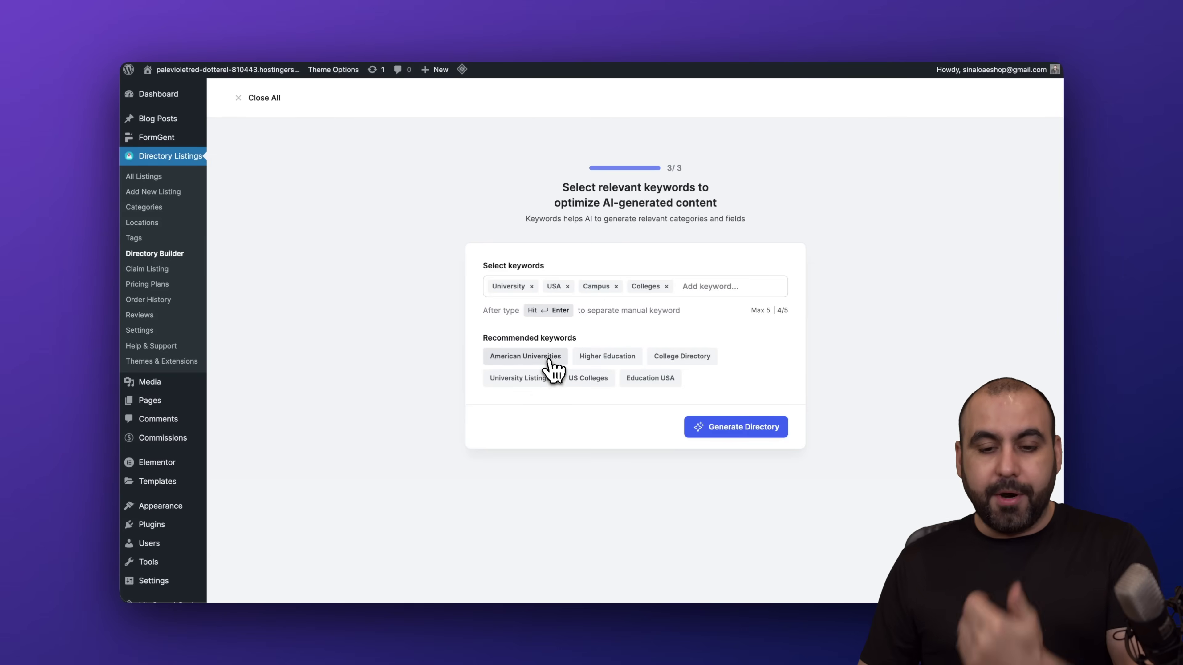
pyautogui.click(536, 361)
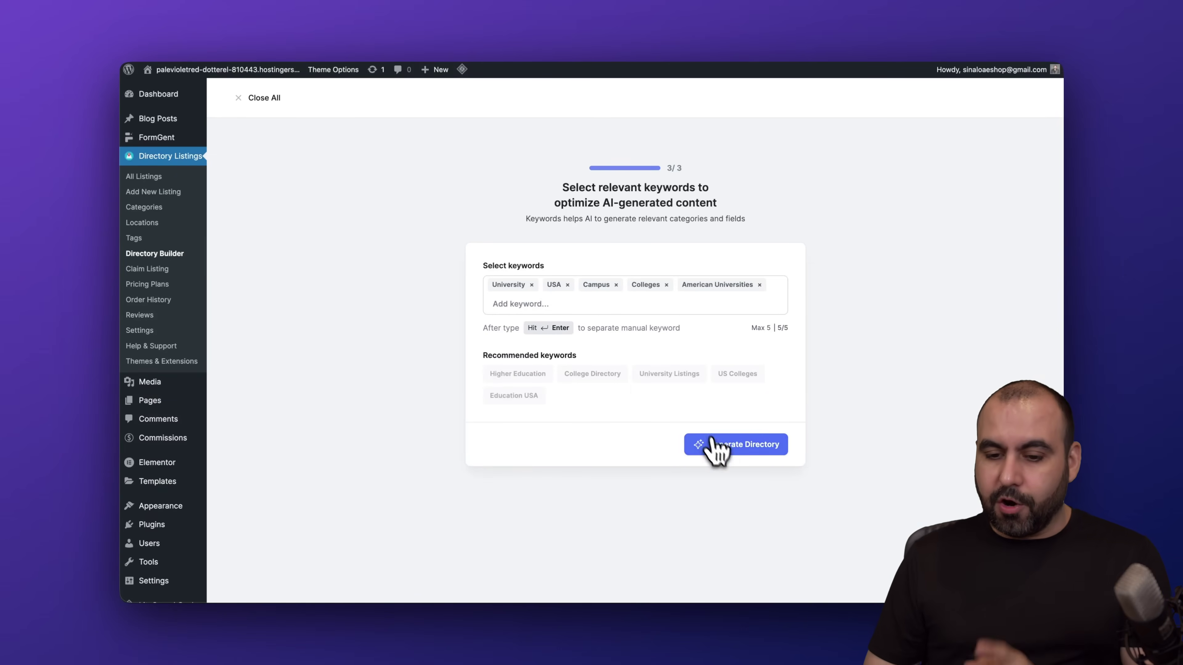
pyautogui.click(721, 450)
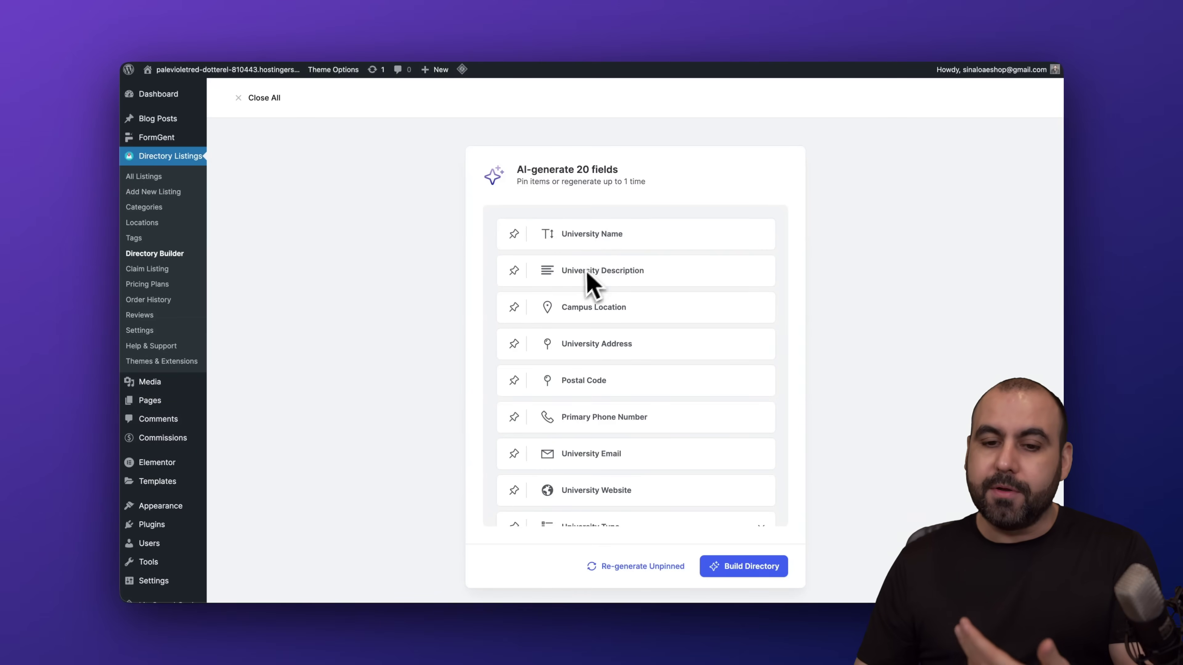
# - Review the 20 AI-generated fields and build the University Listing directory
pyautogui.scroll(-5, 652, 331)
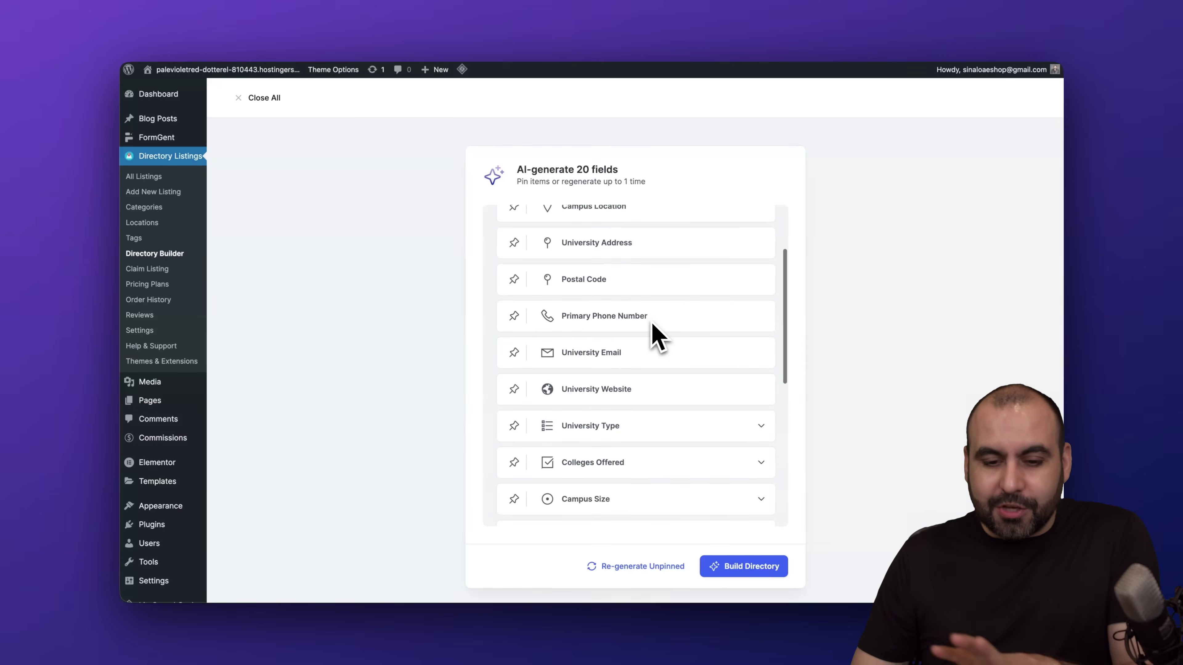
pyautogui.scroll(-2, 658, 337)
pyautogui.scroll(-6, 658, 337)
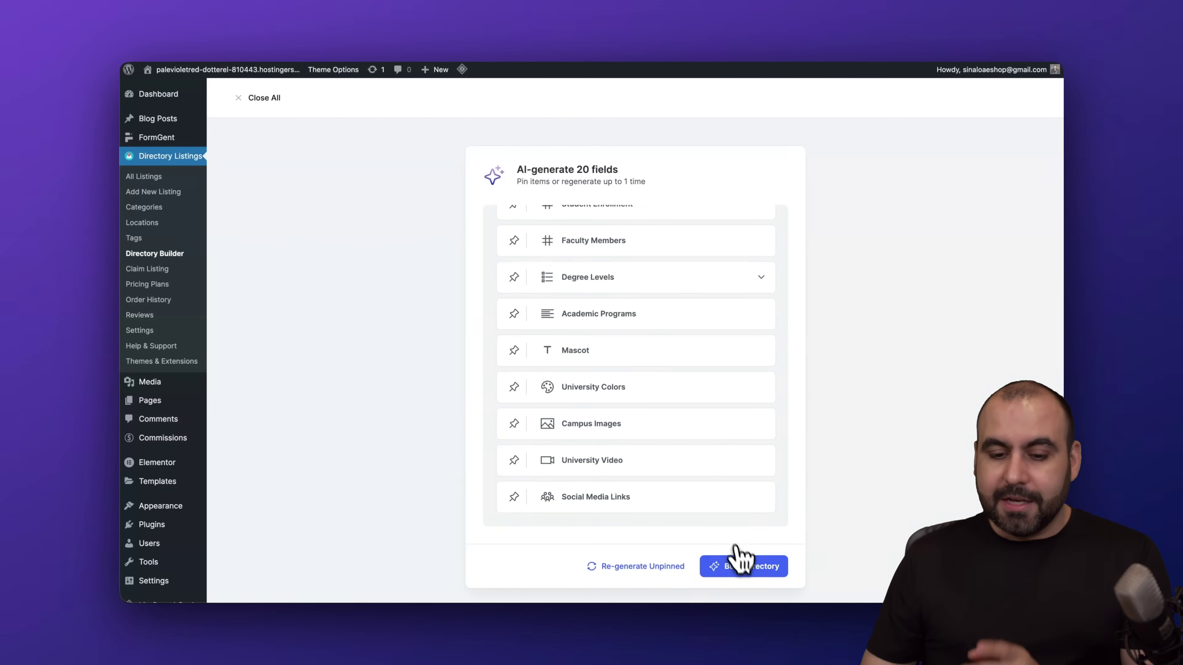
pyautogui.click(740, 569)
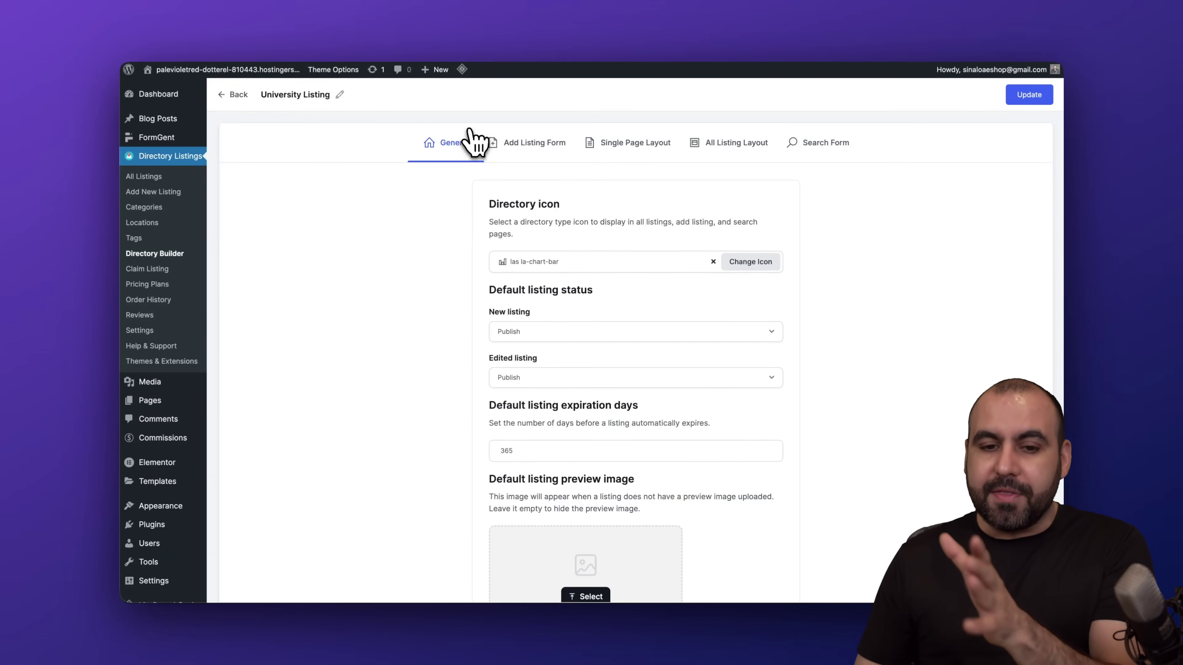
# - Exit the University Listing builder and scroll to the installed extensions on Themes & Extensions
pyautogui.click(228, 94)
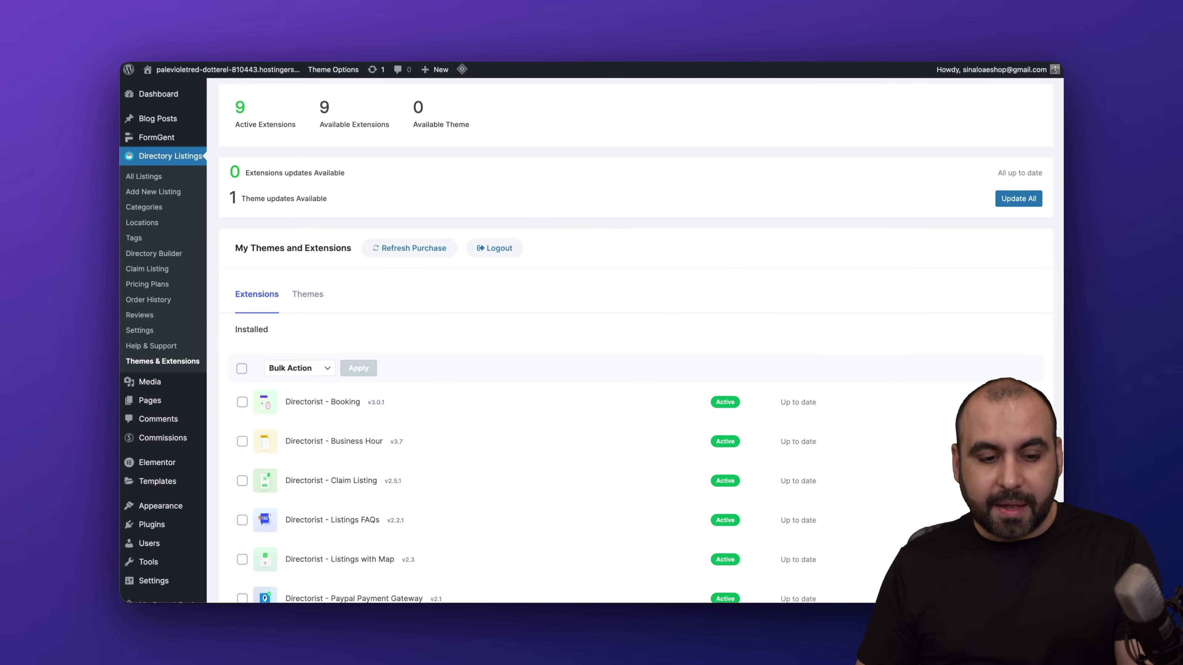
pyautogui.scroll(-5, 462, 378)
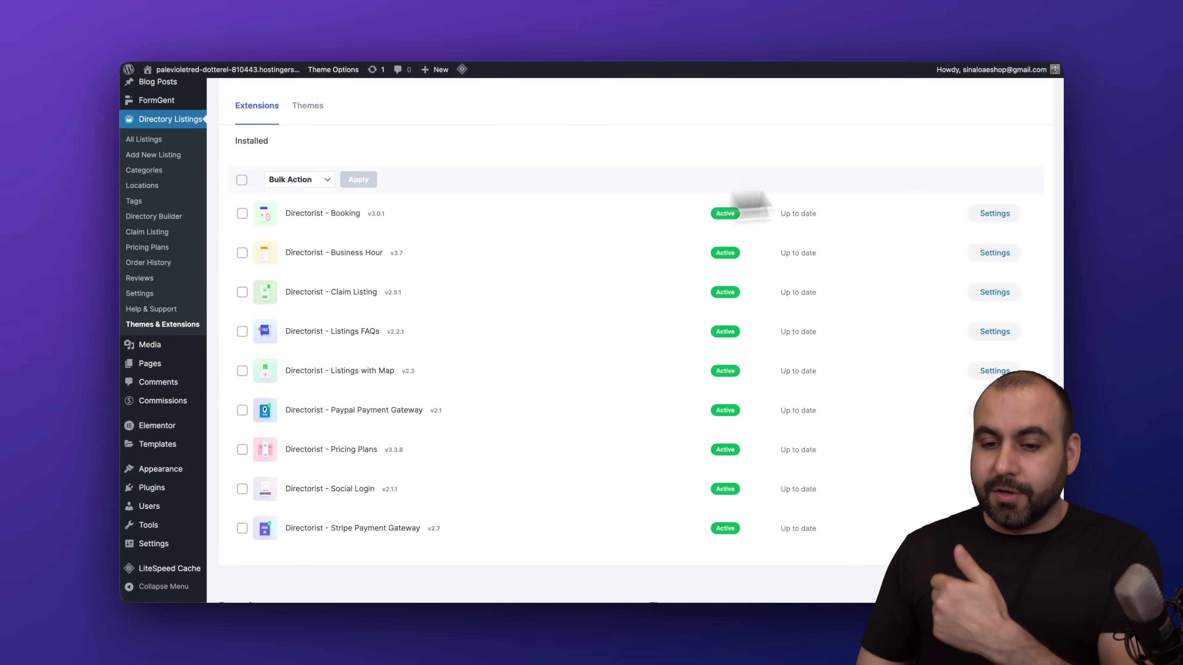
# - Open the Booking extension's configuration under Extensions > Booking
pyautogui.click(1006, 222)
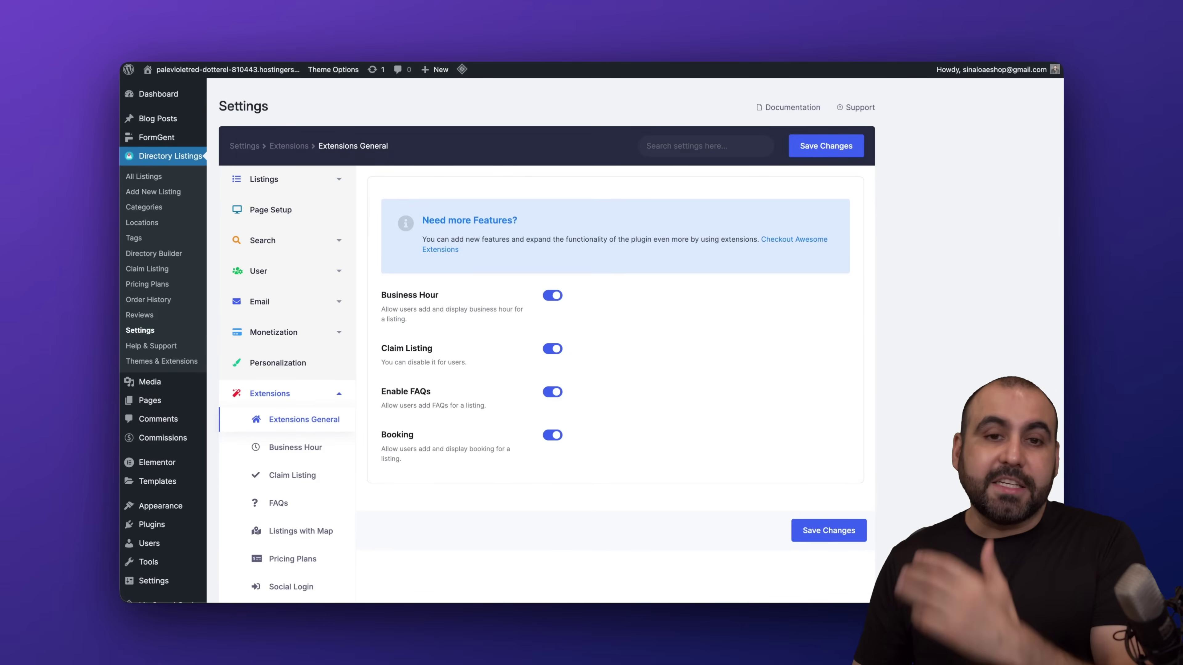
pyautogui.scroll(-5, 415, 351)
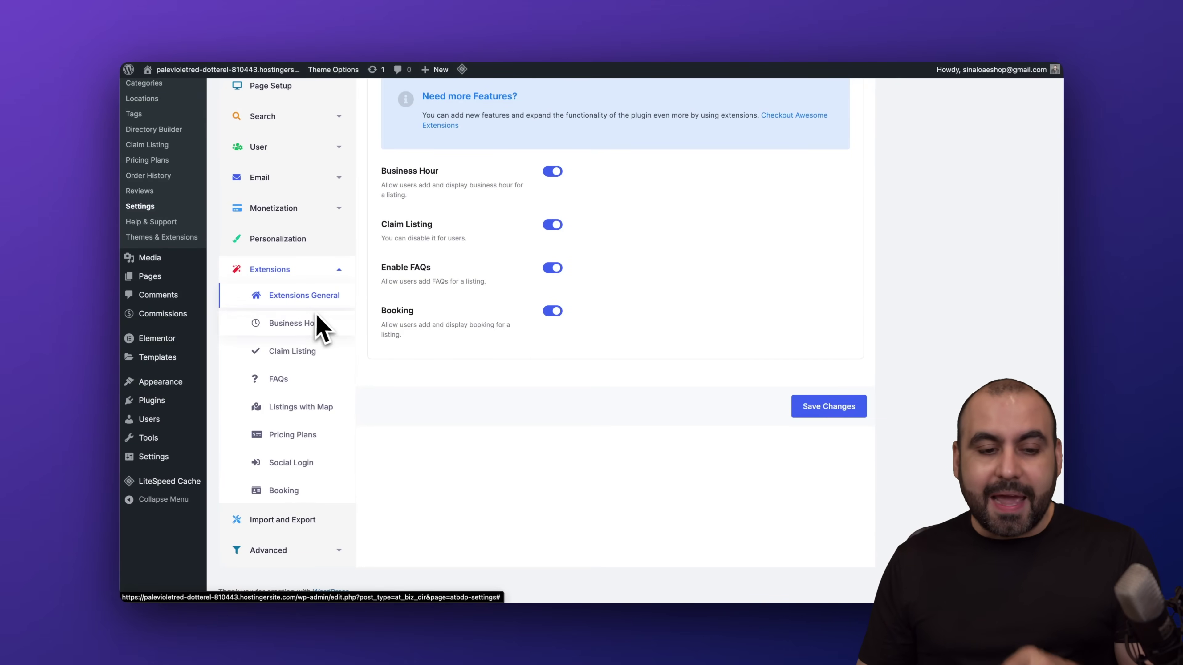
pyautogui.click(284, 491)
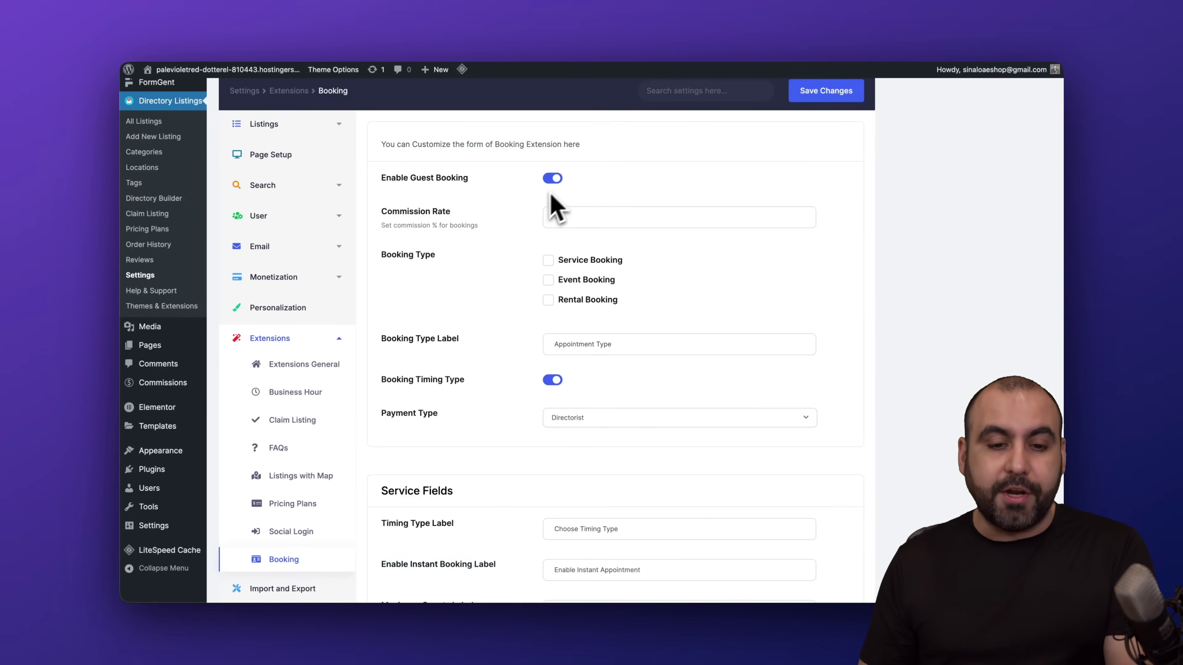
pyautogui.scroll(-1, 536, 219)
# - Set the booking Commission Rate to 10 and browse the available extensions and themes
pyautogui.click(545, 209)
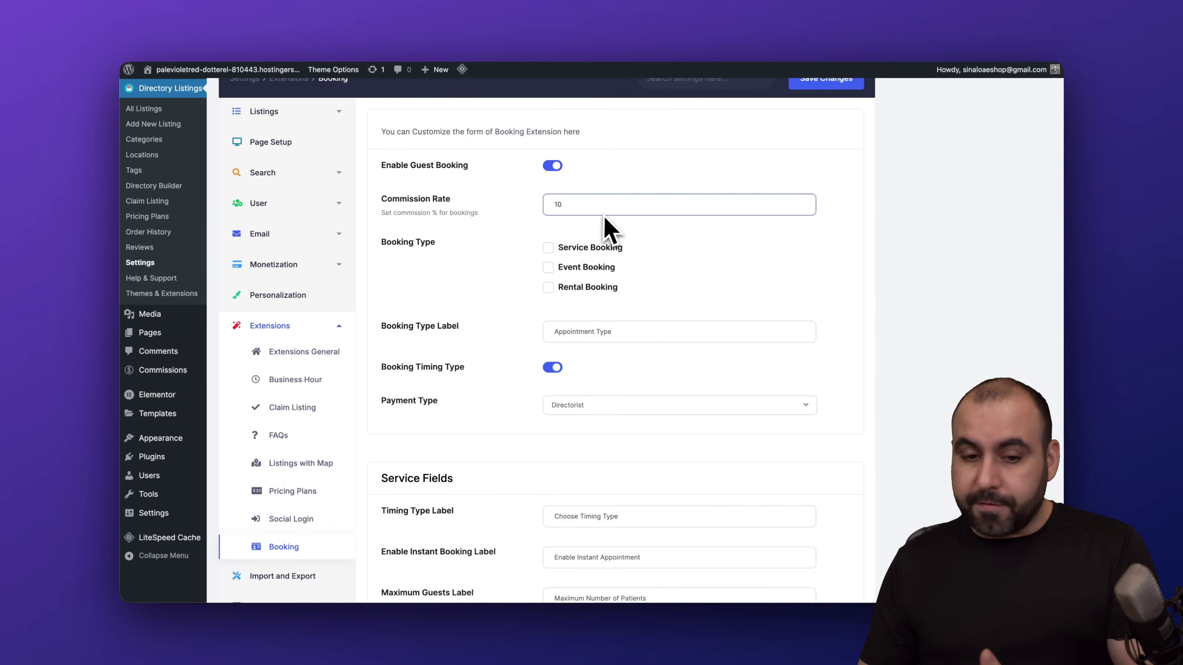
pyautogui.scroll(-1, 605, 221)
pyautogui.scroll(-5, 574, 233)
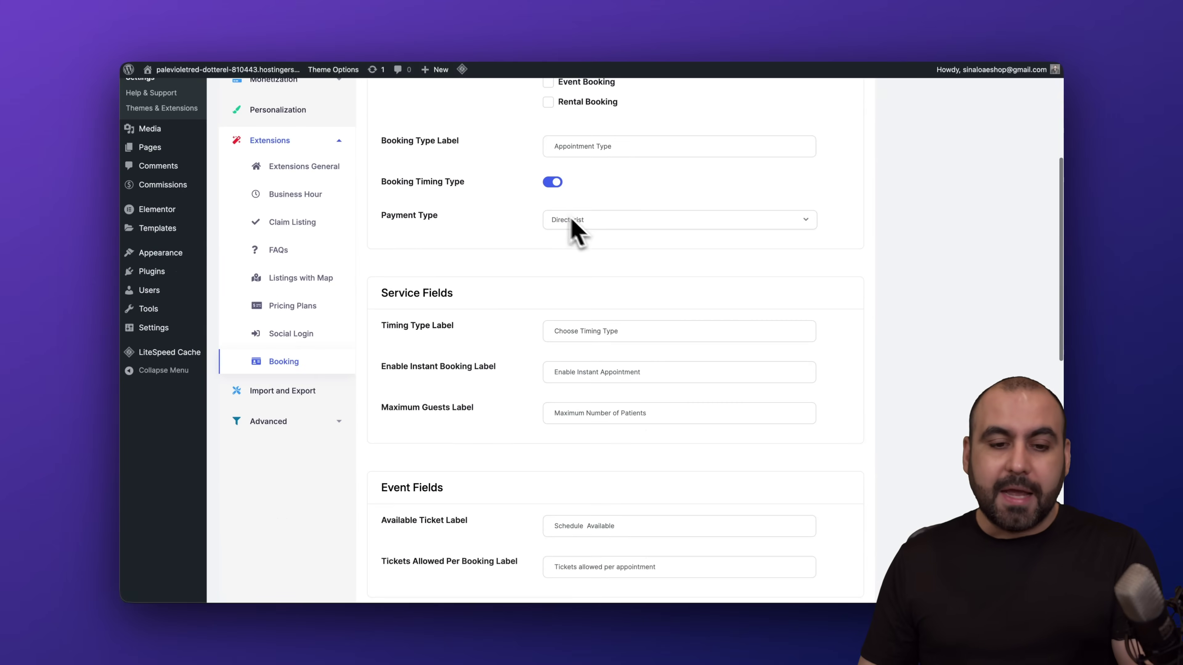
pyautogui.scroll(-10, 492, 182)
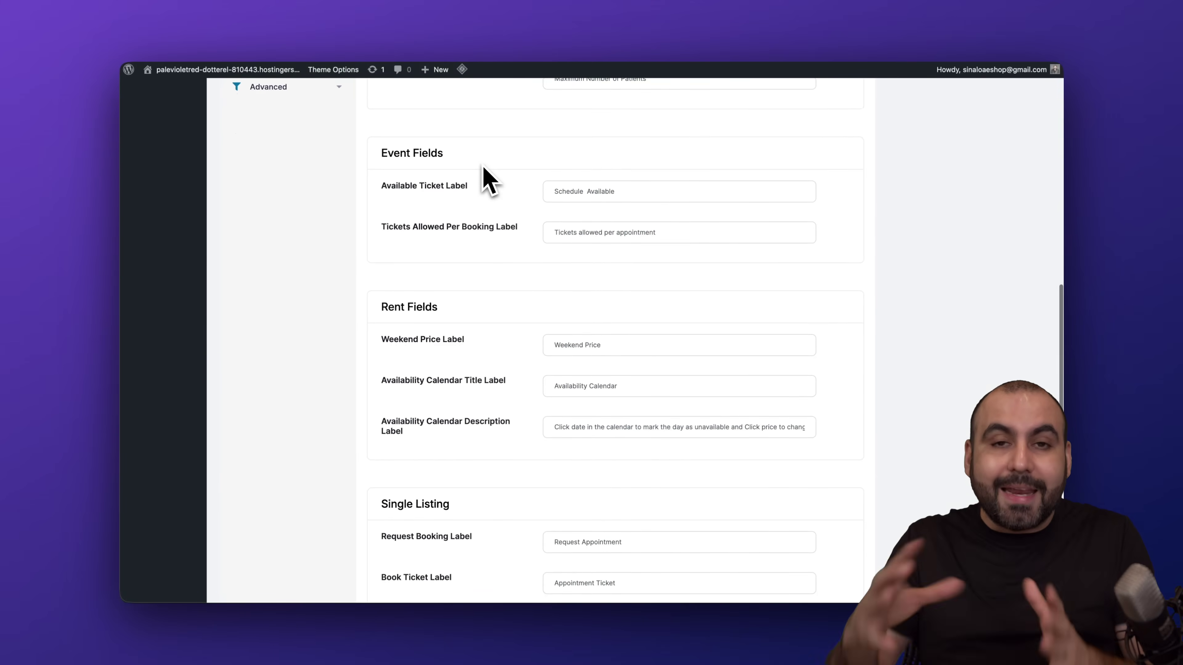
pyautogui.scroll(-10, 484, 174)
pyautogui.scroll(20, 484, 174)
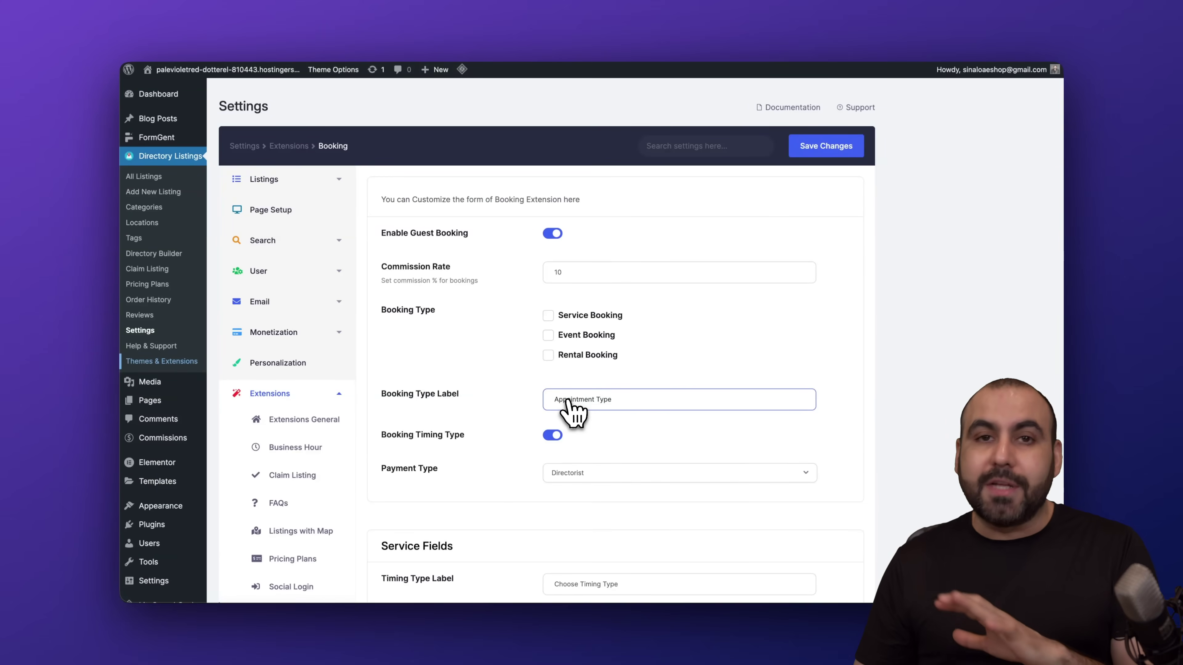
pyautogui.scroll(-10, 575, 405)
pyautogui.scroll(-3, 577, 403)
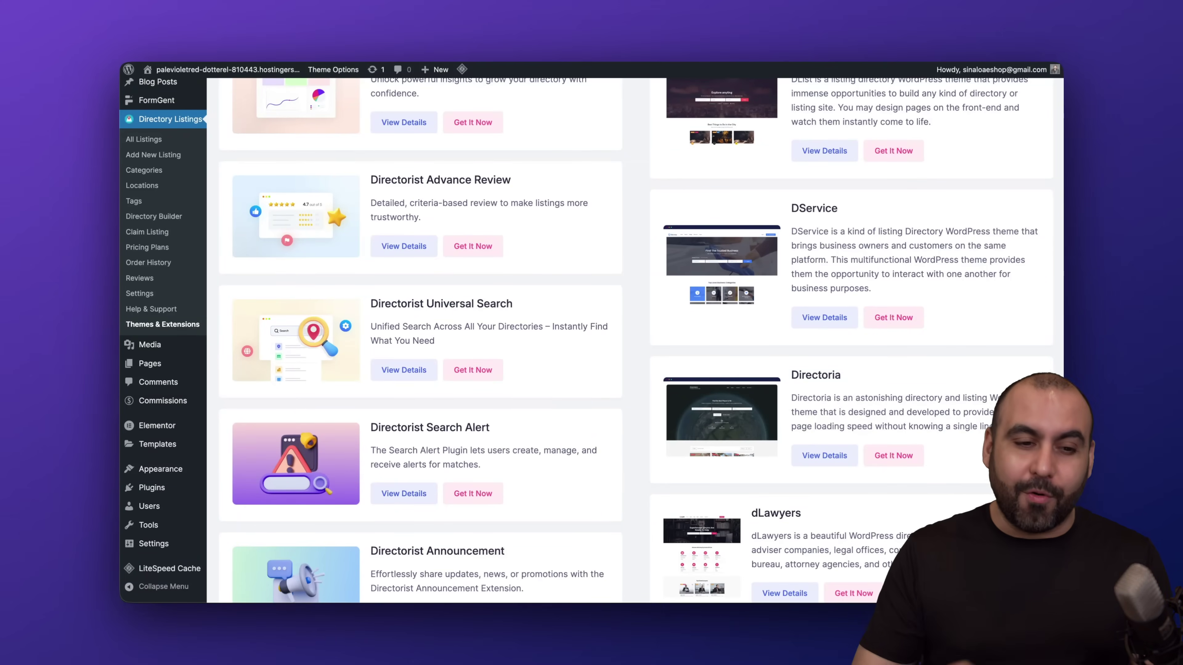
# - Scroll back to the top of the Themes & Extensions page
pyautogui.scroll(12, 633, 340)
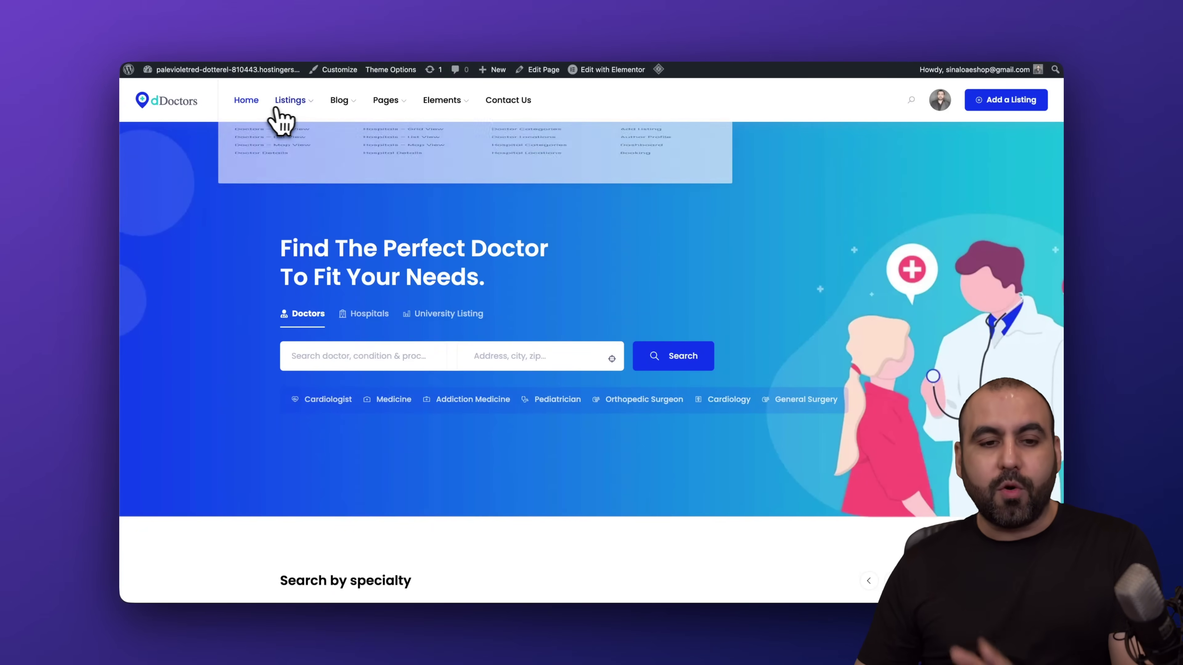
# - Try the home search's doctor query and address fields, then switch the search to Hospitals
pyautogui.moveTo(376, 108)
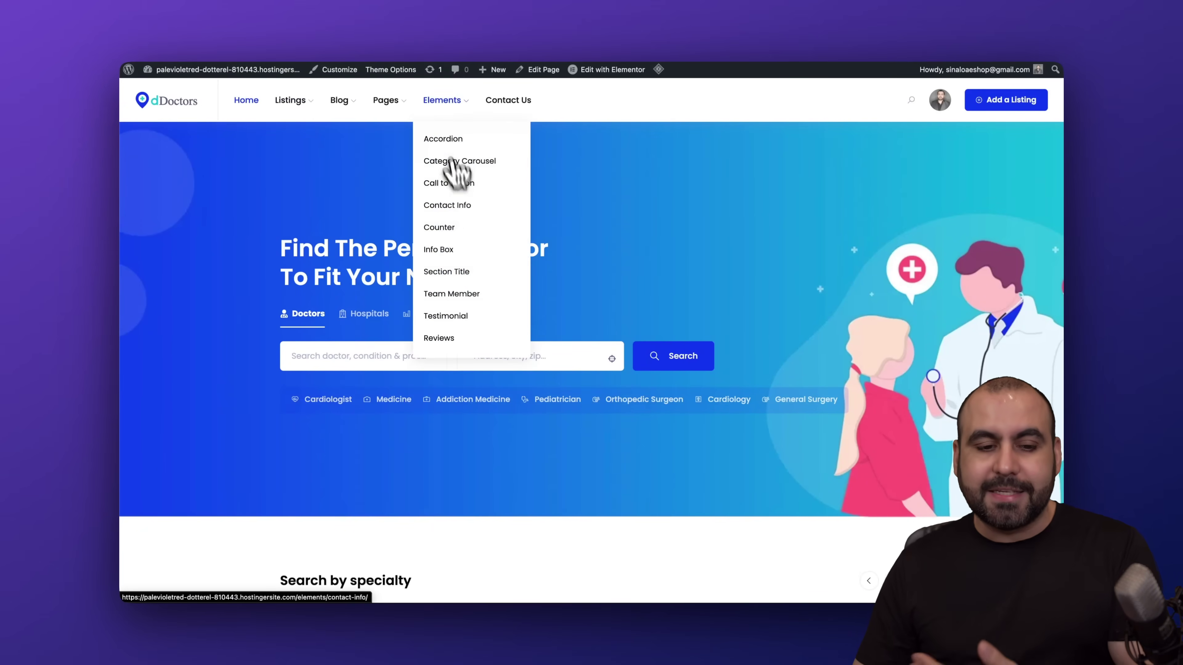
pyautogui.scroll(-1, 354, 265)
pyautogui.click(348, 326)
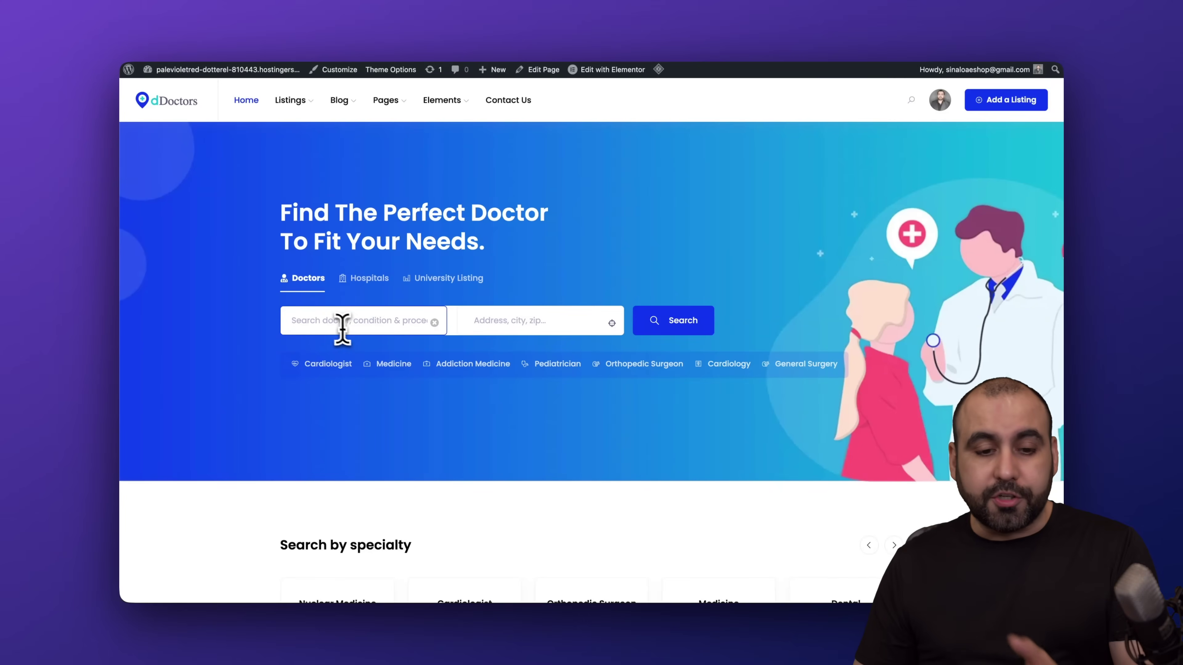
pyautogui.click(525, 323)
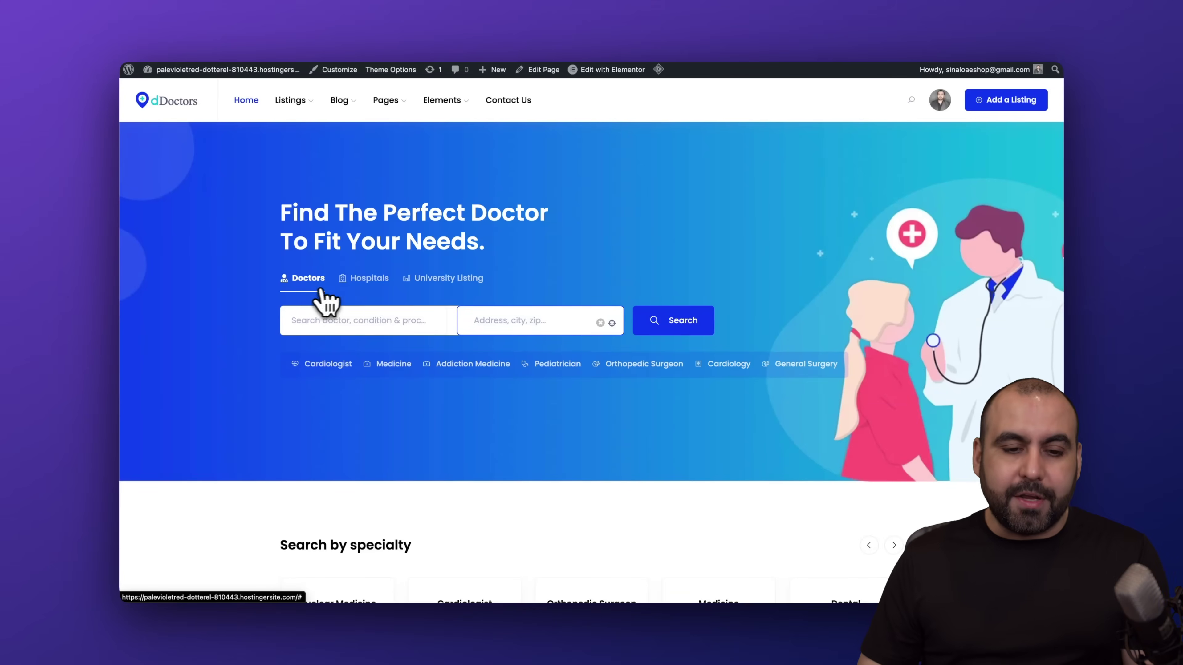
pyautogui.click(371, 282)
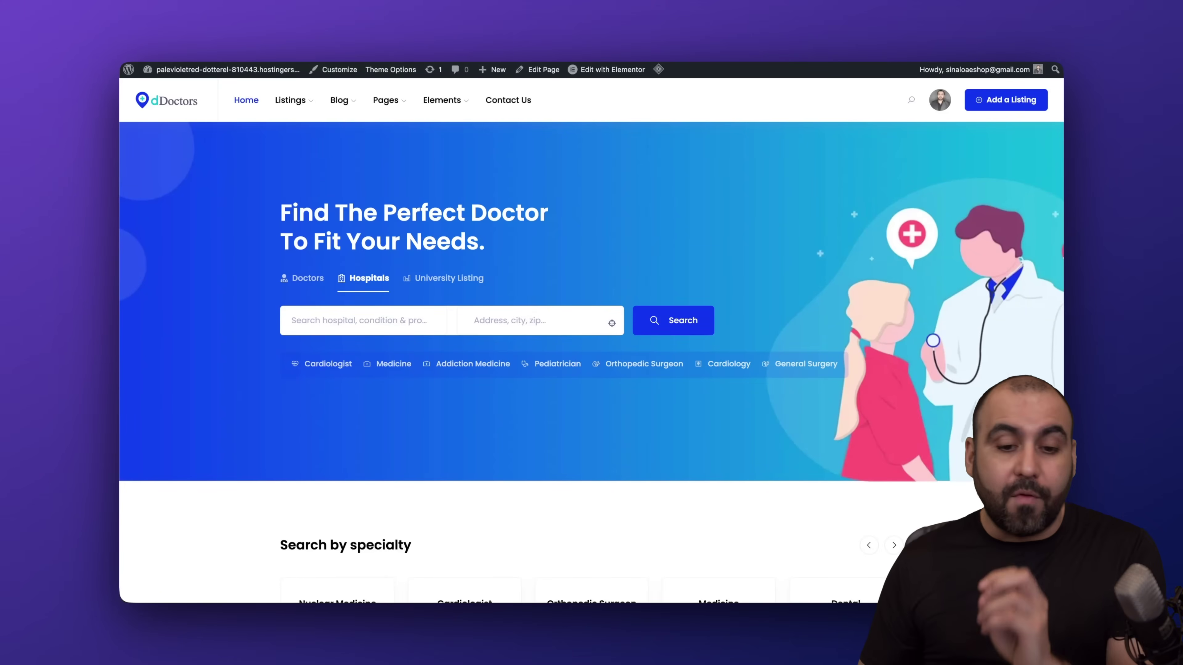
# - Open the first featured doctor's profile from the doctor cards
pyautogui.scroll(-10, 534, 290)
pyautogui.scroll(-10, 534, 290)
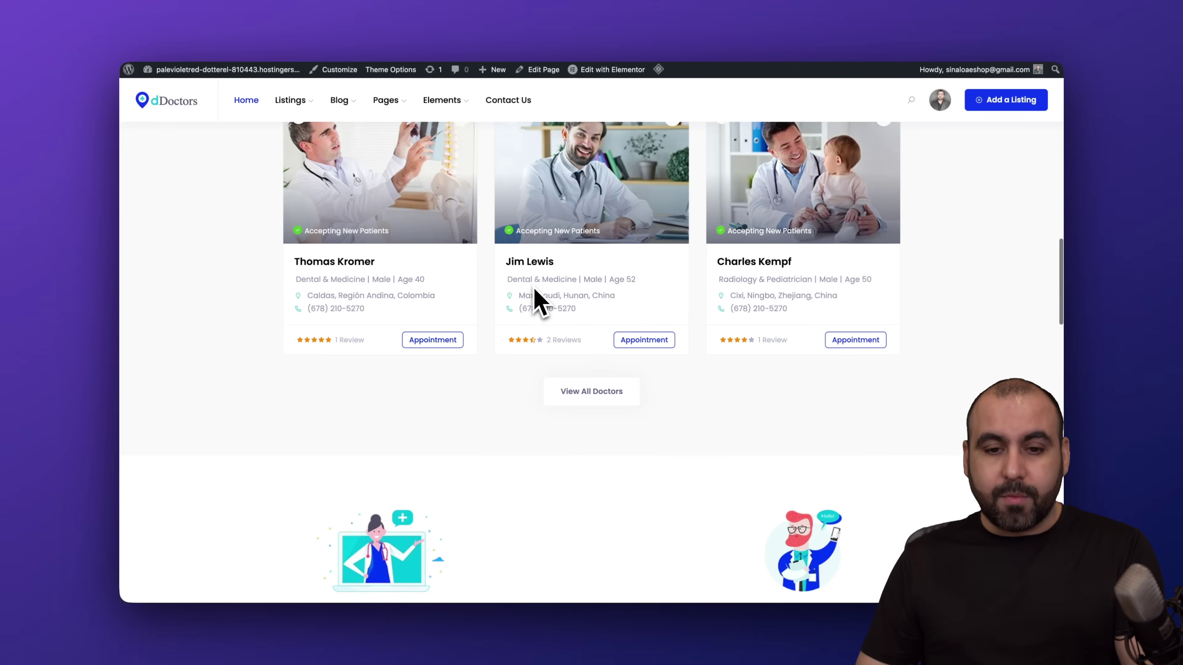
pyautogui.scroll(8, 535, 291)
pyautogui.scroll(-5, 534, 290)
pyautogui.scroll(3, 535, 299)
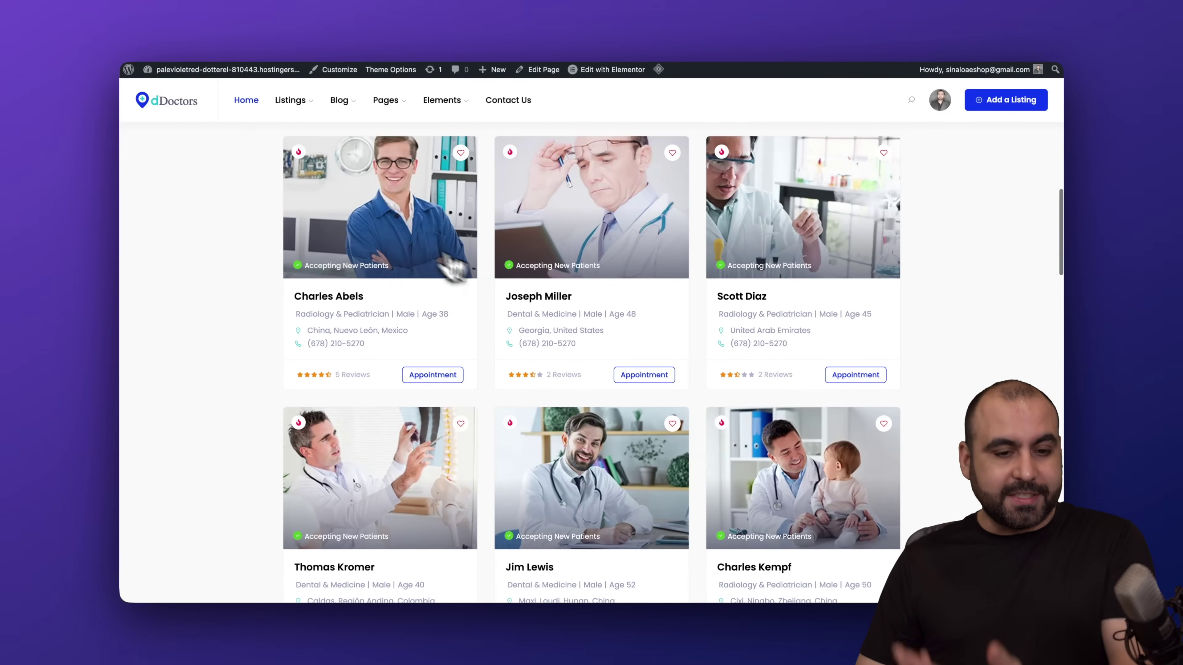
pyautogui.click(407, 241)
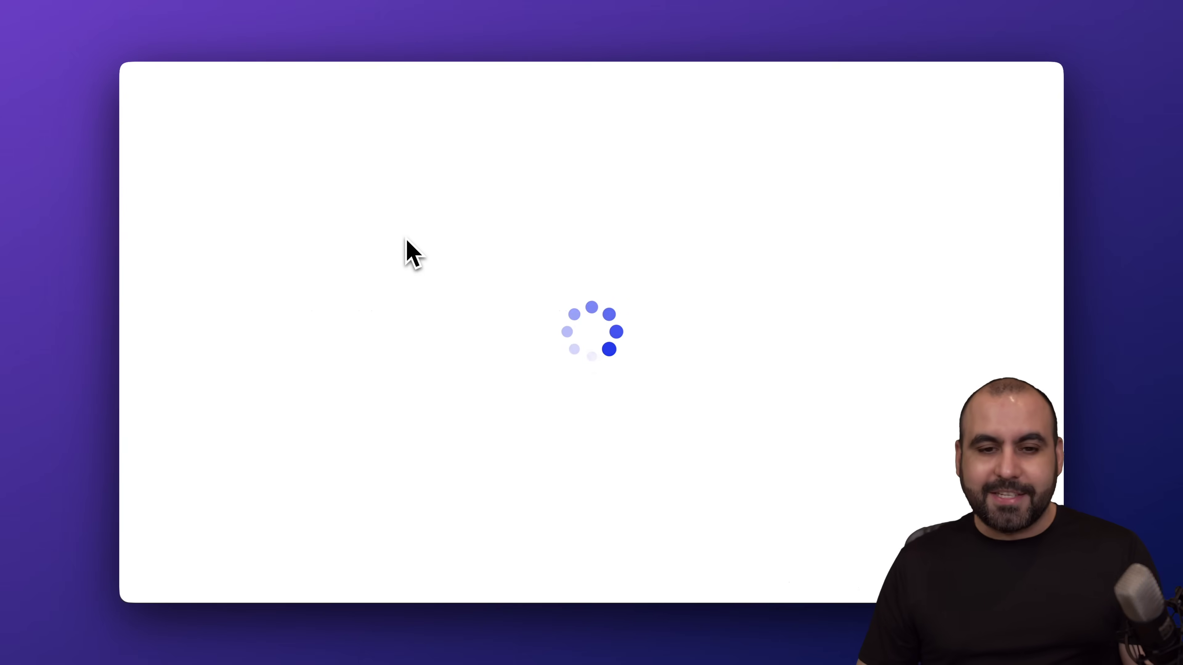
# - Review the doctor's profile down to Leave a Review, then show its Share options
pyautogui.scroll(-5, 484, 361)
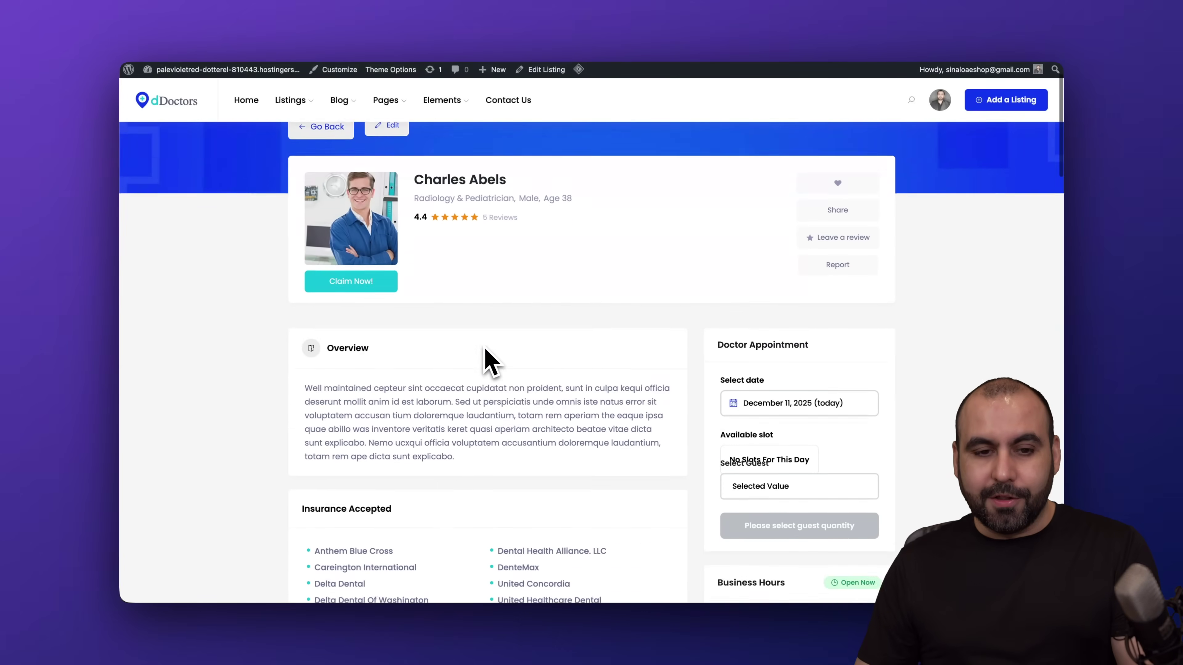
pyautogui.scroll(-15, 489, 361)
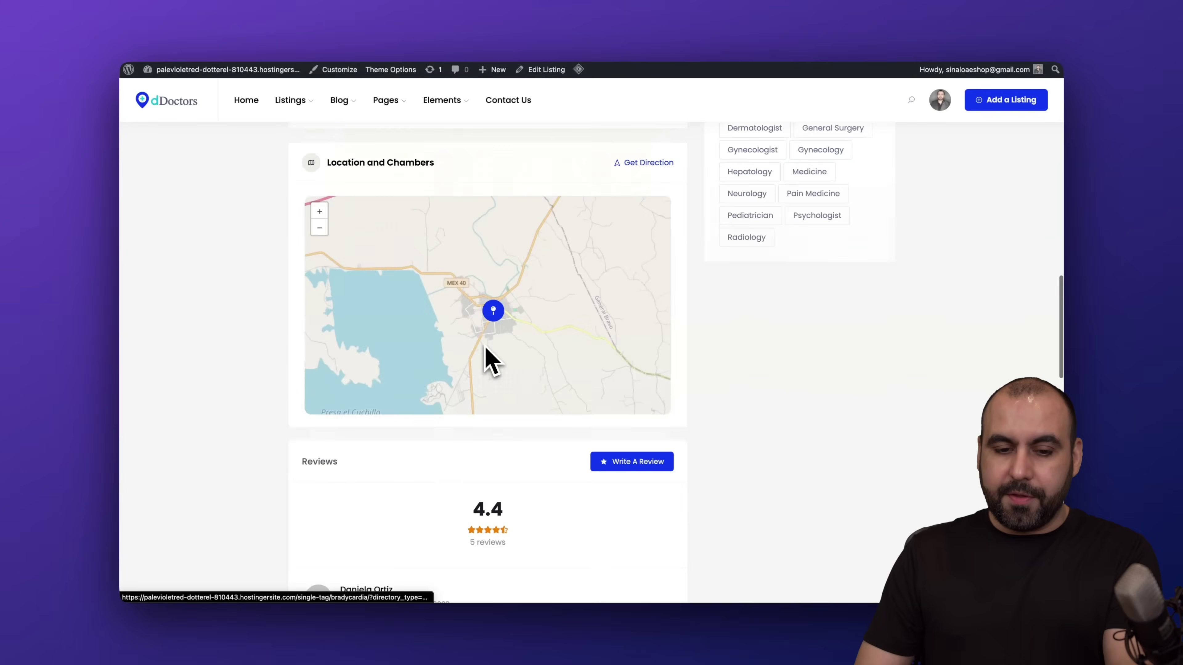
pyautogui.scroll(-15, 487, 354)
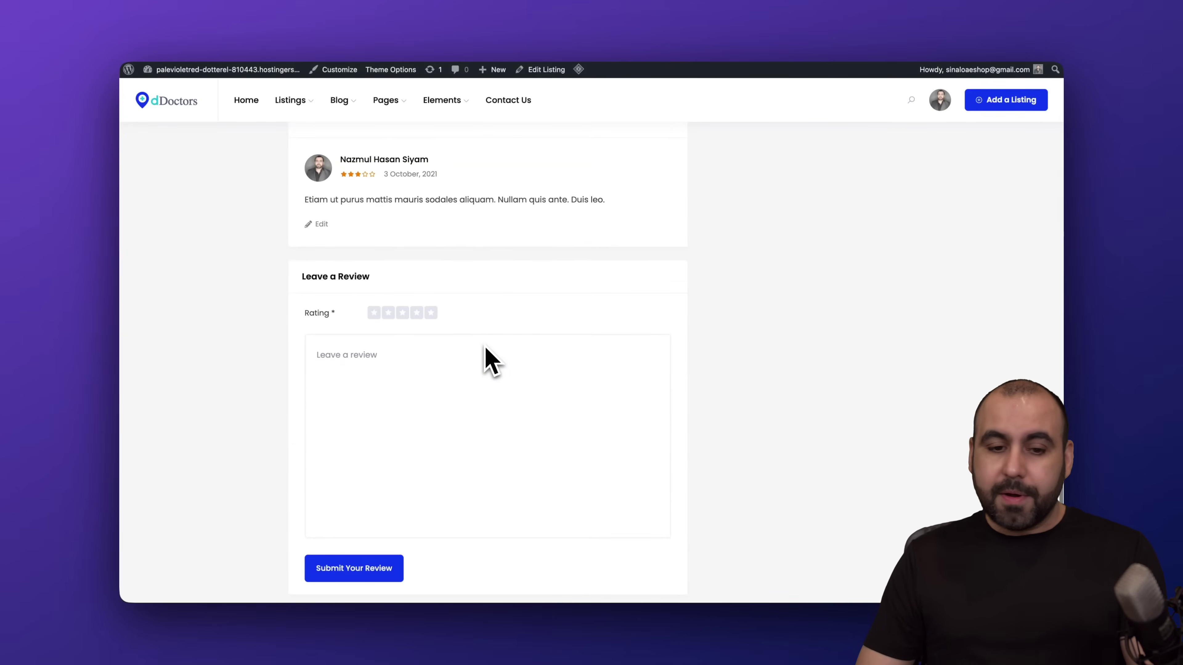
pyautogui.scroll(20, 489, 361)
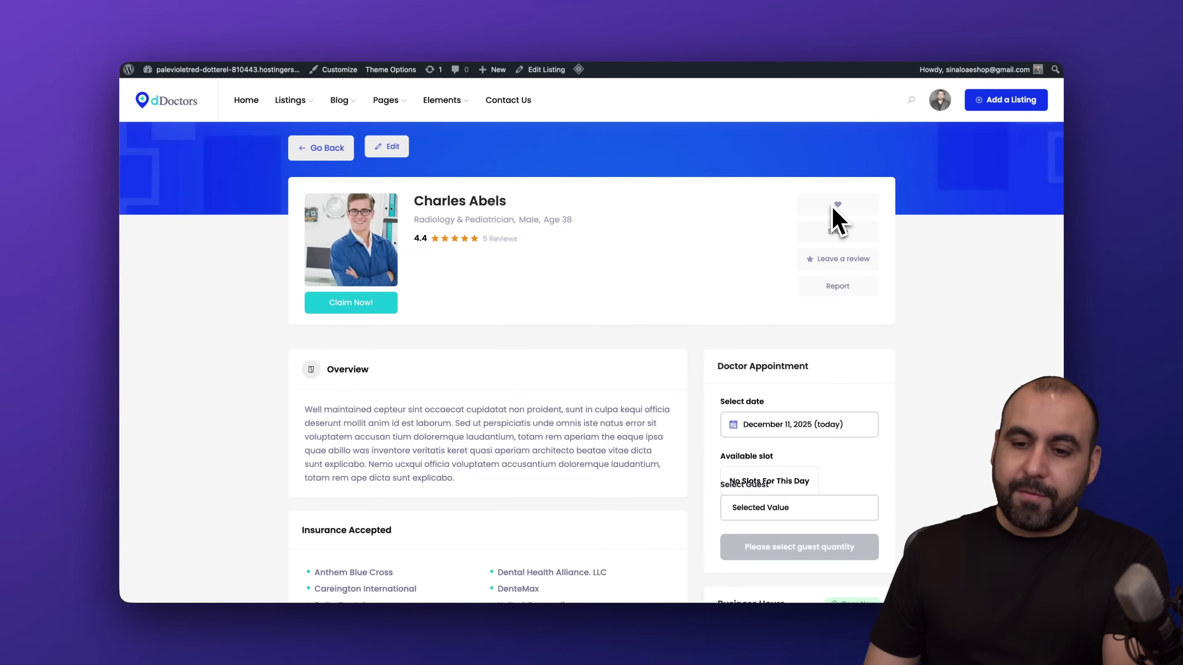
pyautogui.click(860, 232)
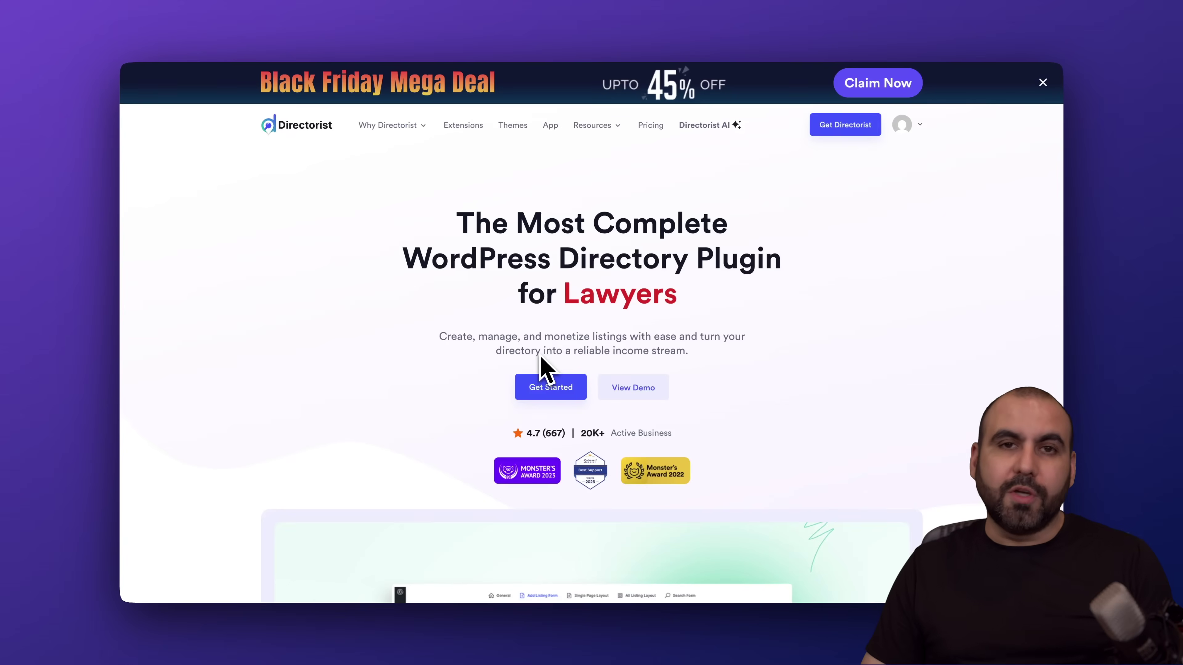
# - Scroll the Directorist homepage down to the Types of Directory You Can Build section
pyautogui.scroll(-3, 543, 368)
pyautogui.scroll(-10, 543, 368)
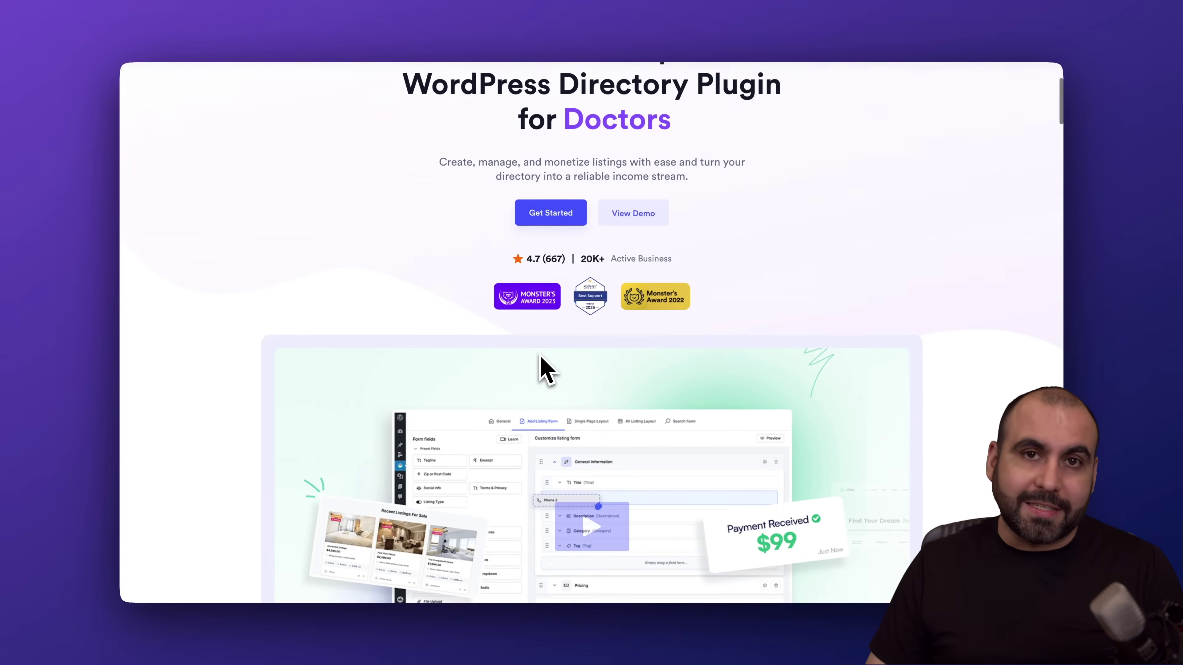
pyautogui.scroll(-6, 542, 369)
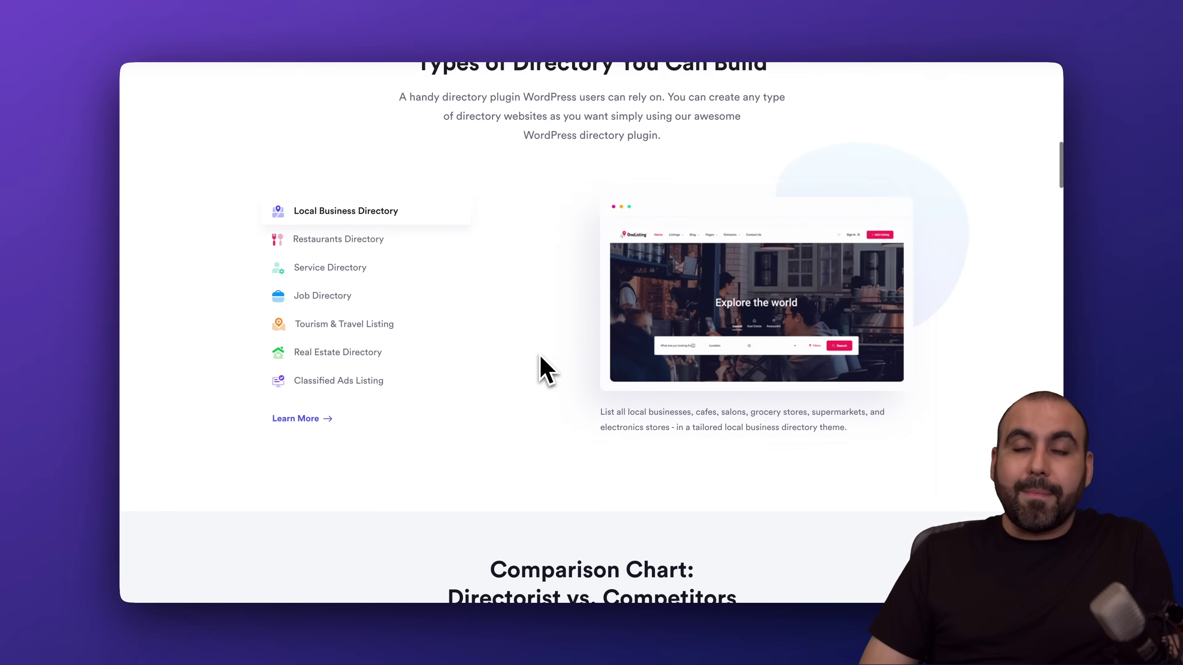